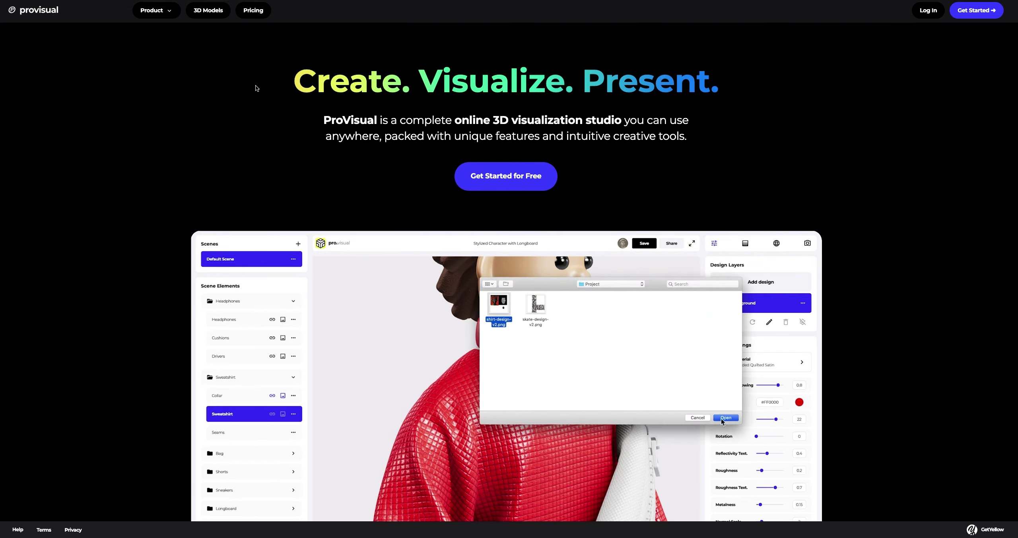
# - Scroll down the 3D Models gallery and open the Skateboard model's page
pyautogui.click(208, 10)
pyautogui.scroll(-3, 245, 245)
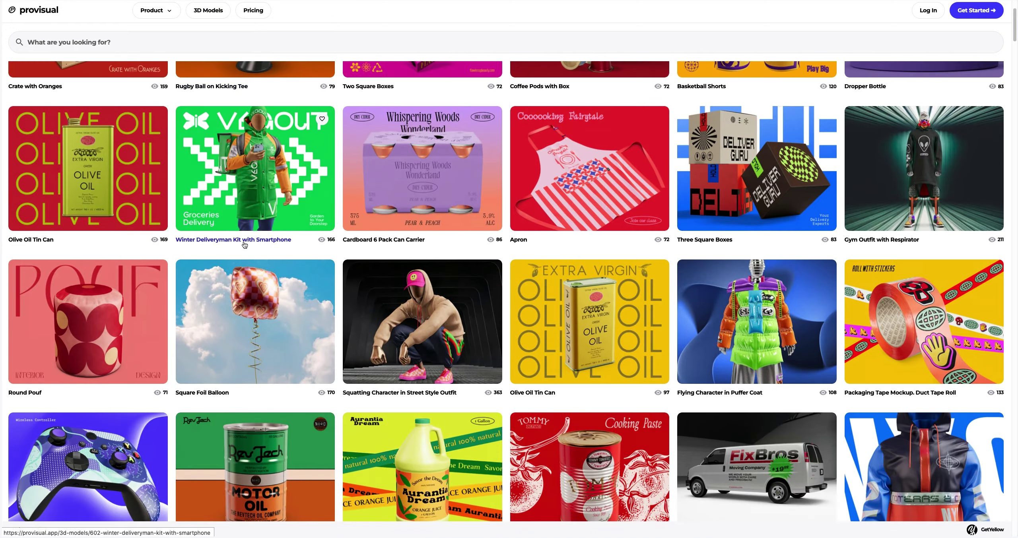
pyautogui.scroll(-15, 245, 244)
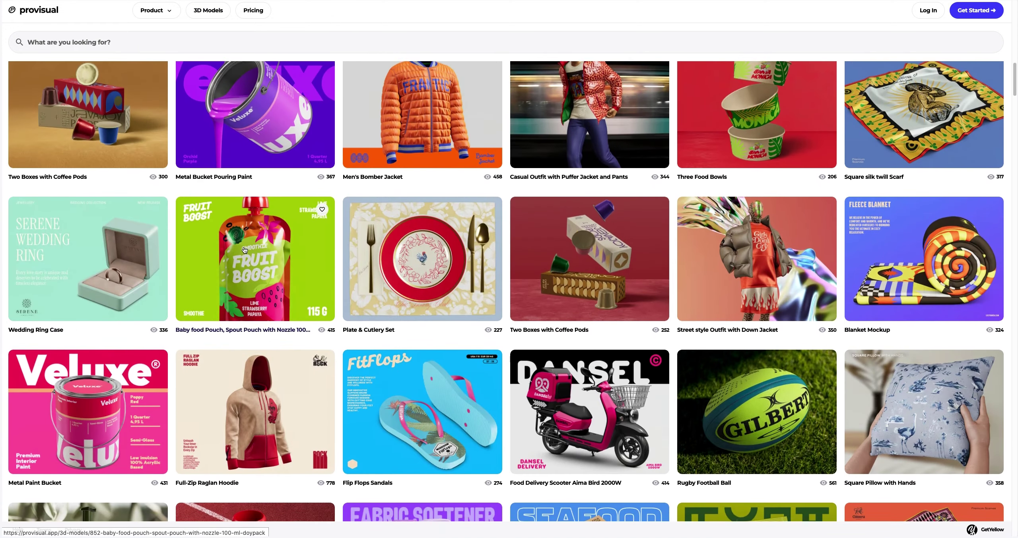
pyautogui.scroll(-8, 244, 250)
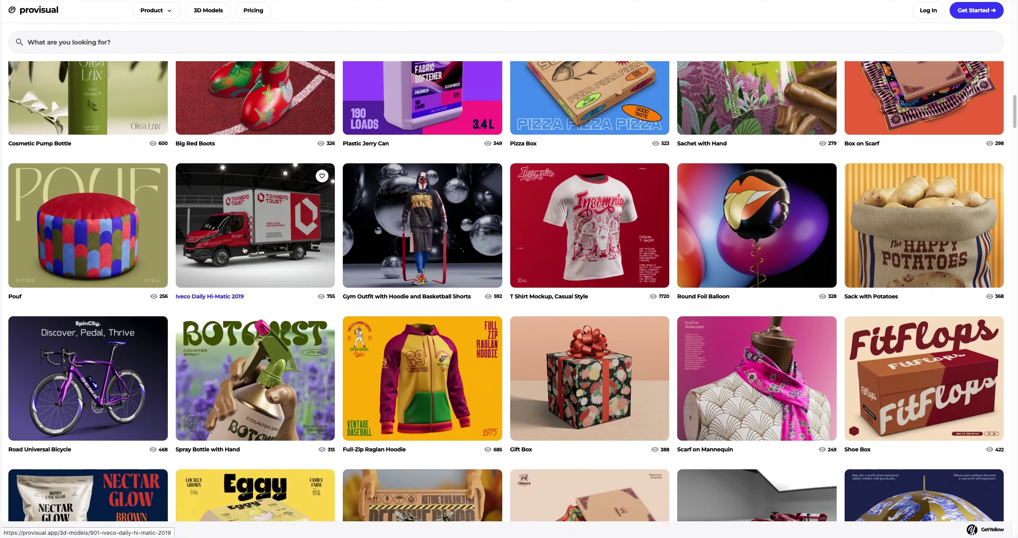
pyautogui.scroll(-20, 244, 250)
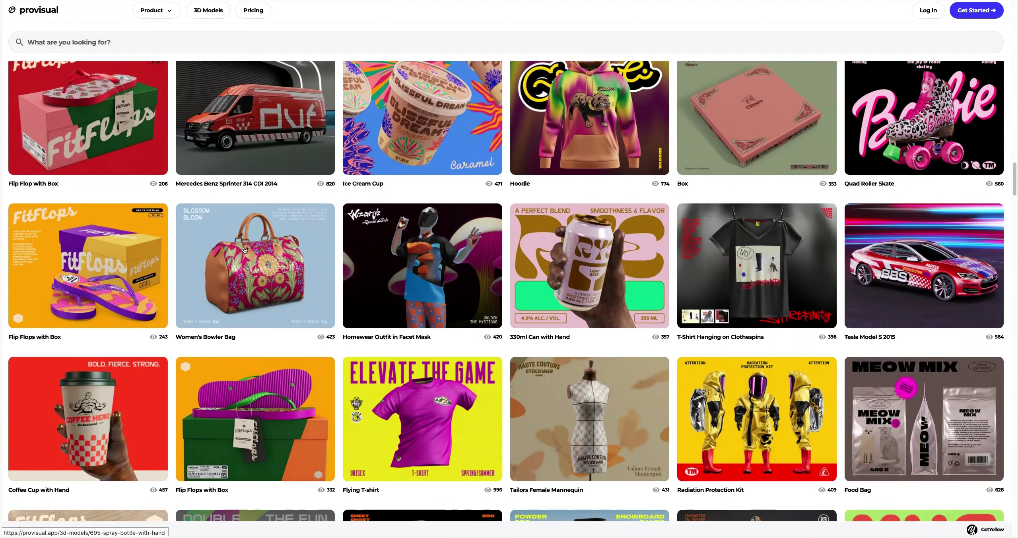
pyautogui.scroll(-20, 244, 249)
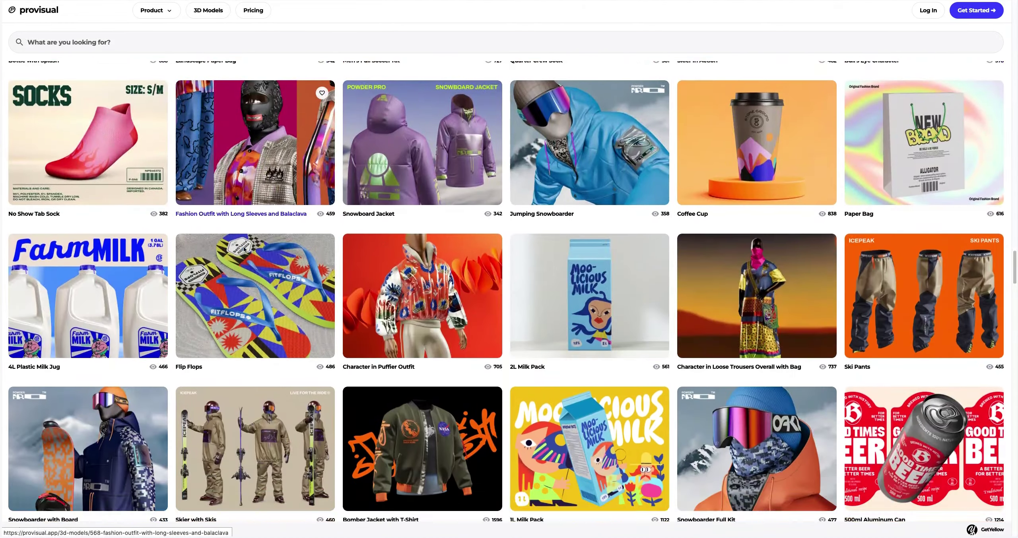
pyautogui.scroll(-20, 243, 249)
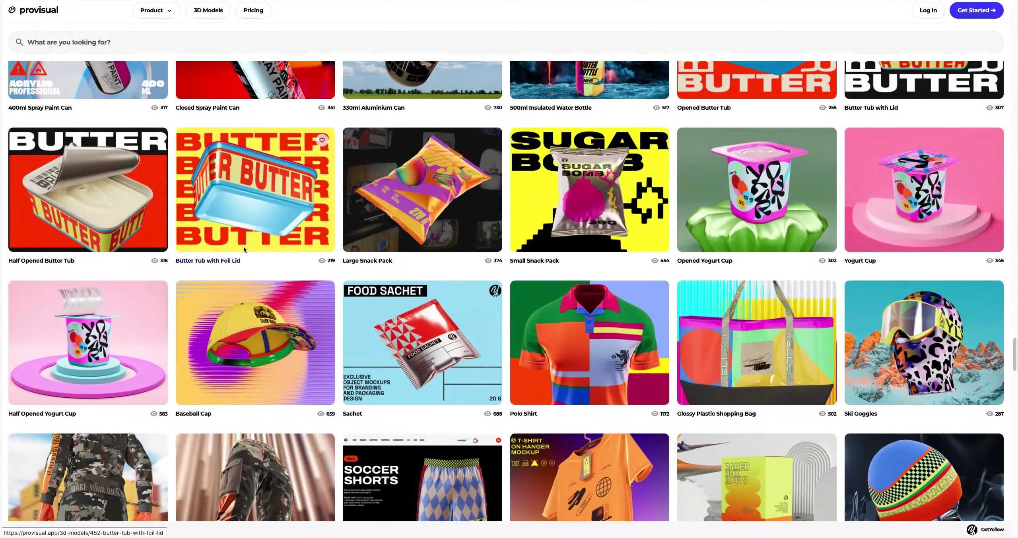
pyautogui.scroll(-20, 244, 249)
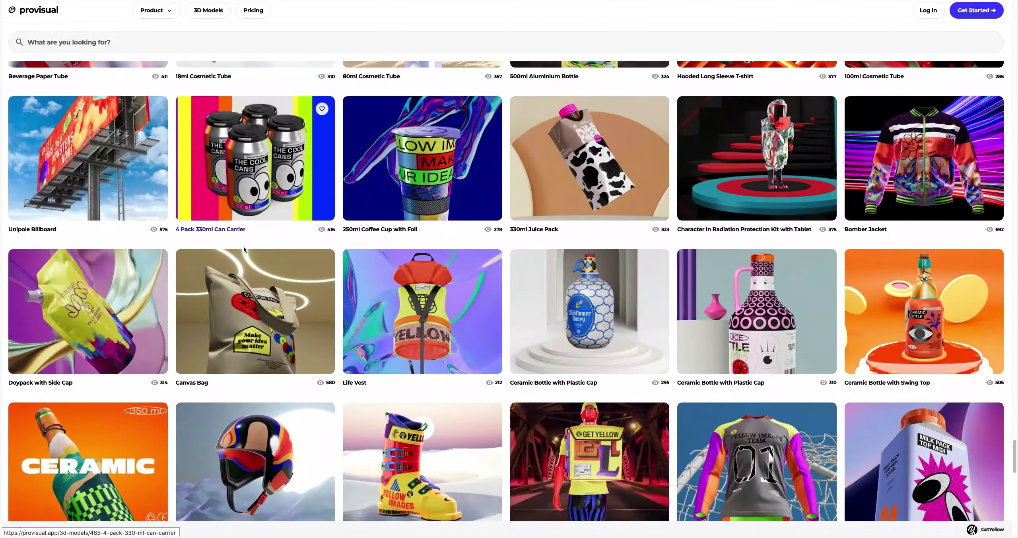
pyautogui.scroll(-20, 243, 249)
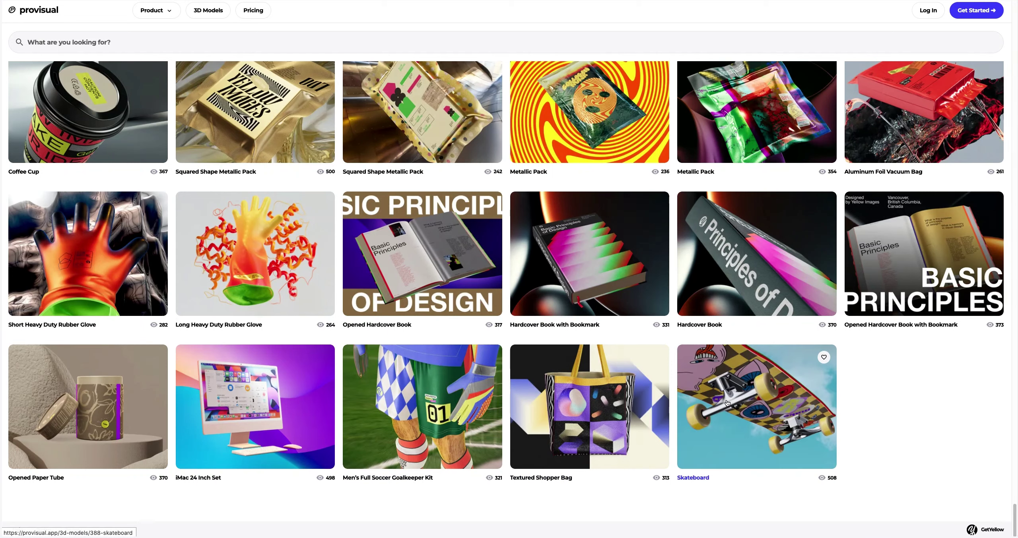
pyautogui.click(748, 404)
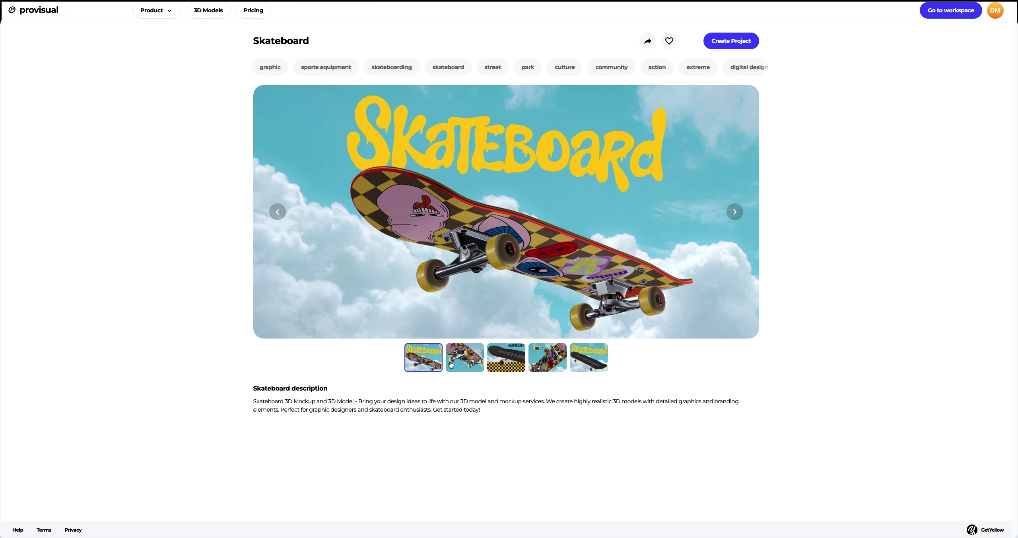
# - Step through the Skateboard's preview images from the second to the last
pyautogui.click(463, 363)
pyautogui.click(493, 363)
pyautogui.click(546, 363)
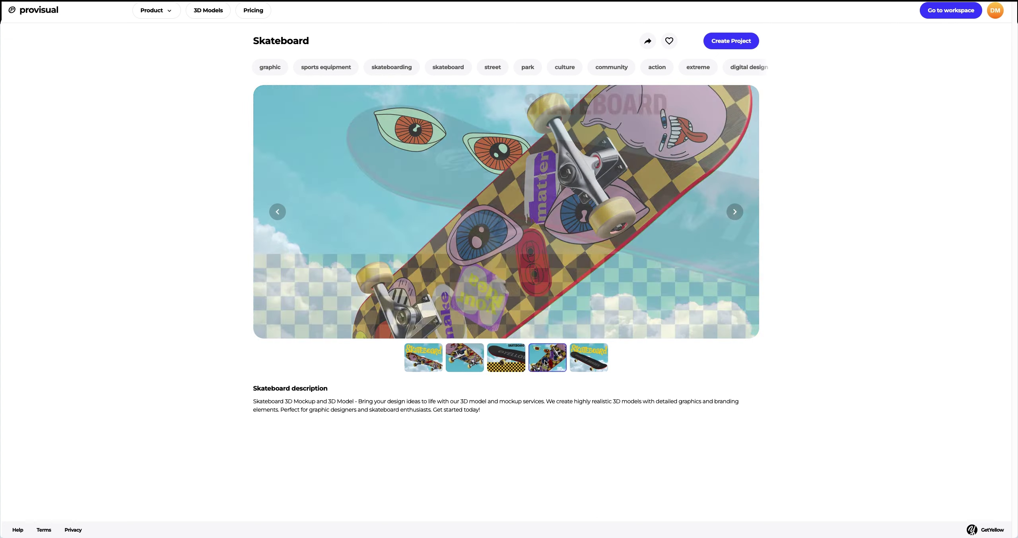
pyautogui.click(585, 363)
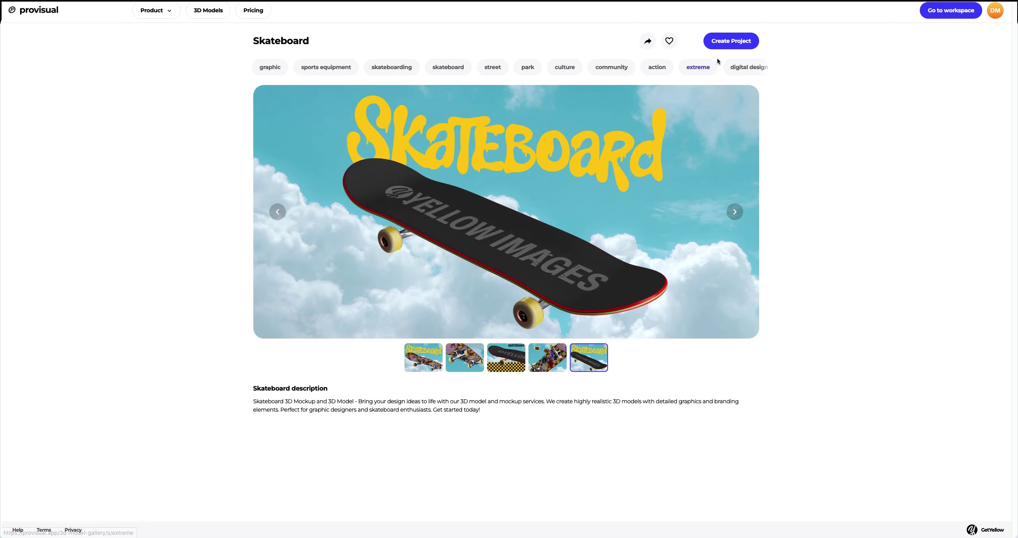
# - Create a new project from the Skateboard model and turn off its drop shadow
pyautogui.click(724, 47)
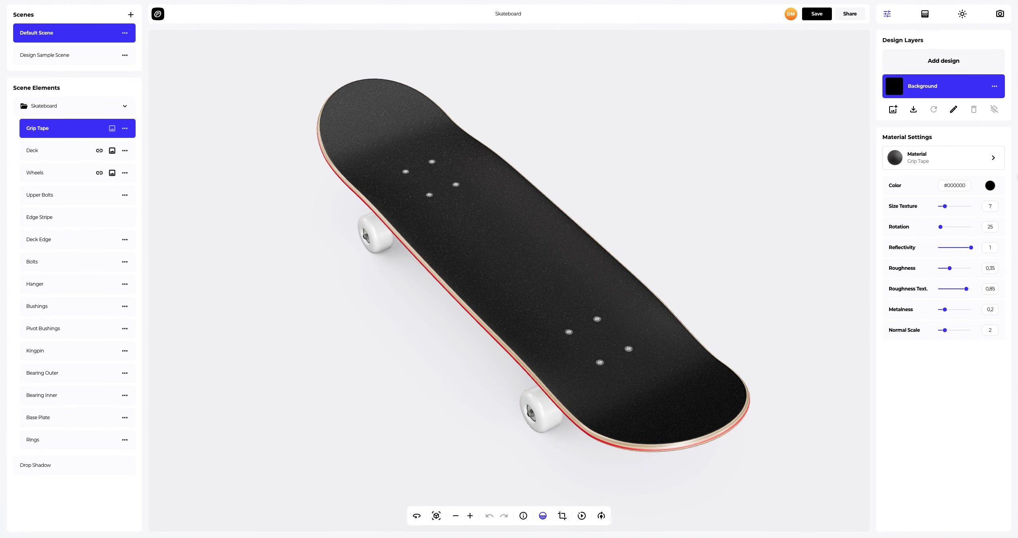
pyautogui.moveTo(587, 296); pyautogui.dragTo(569, 213)
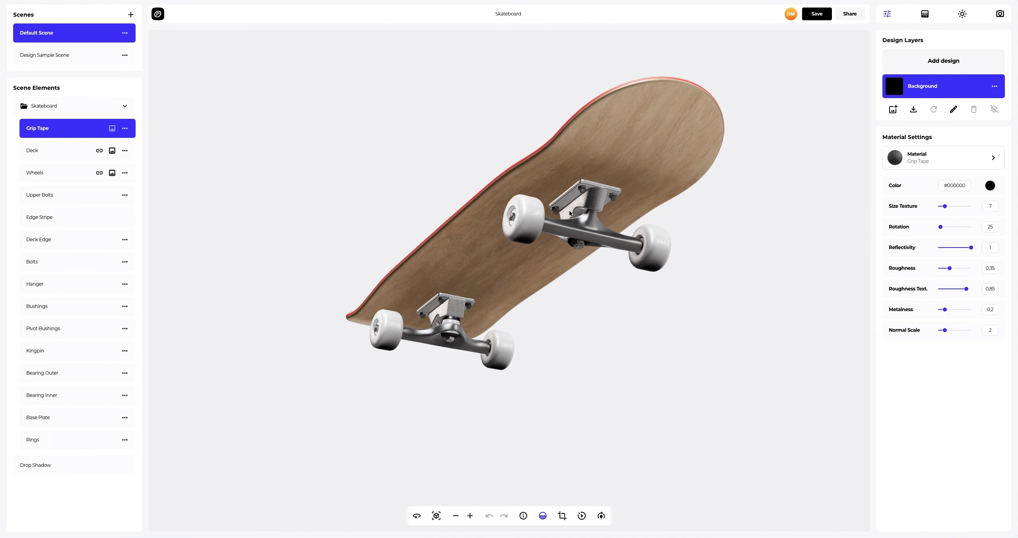
pyautogui.click(540, 517)
# - Lower the Grip Tape roughness from 0.35 to 0.15
pyautogui.moveTo(544, 226); pyautogui.dragTo(475, 234)
pyautogui.scroll(10, 539, 278)
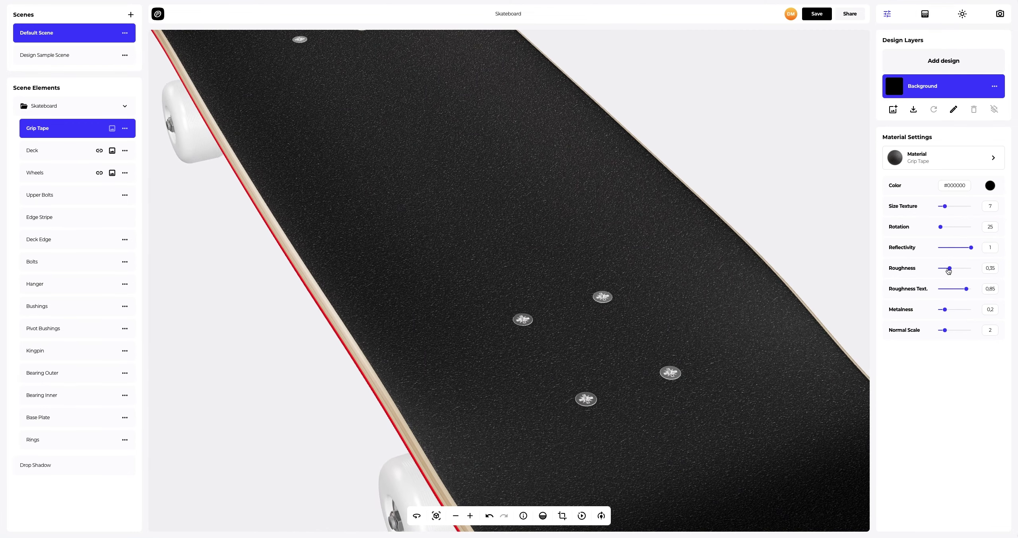
pyautogui.moveTo(949, 269); pyautogui.dragTo(944, 270)
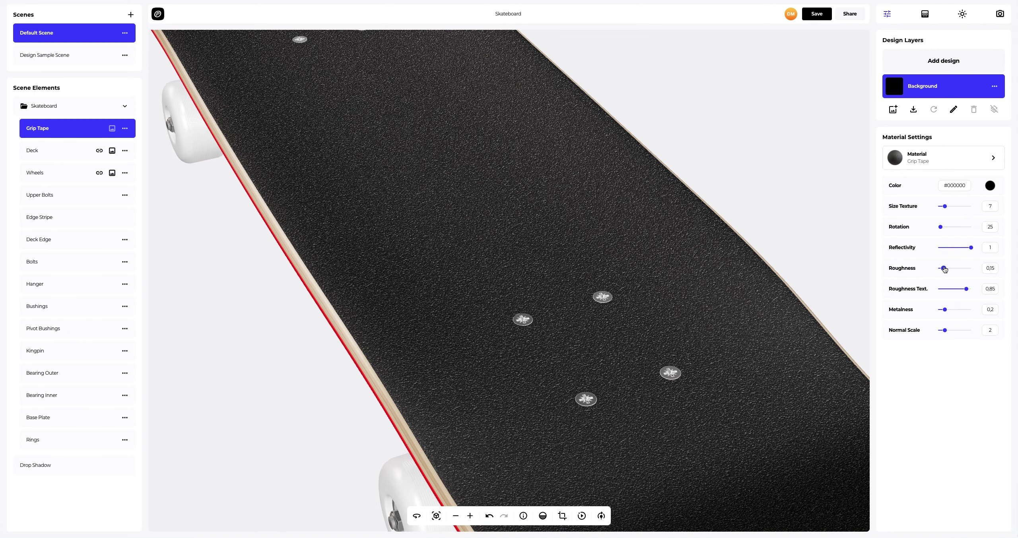
pyautogui.moveTo(700, 286); pyautogui.dragTo(518, 255)
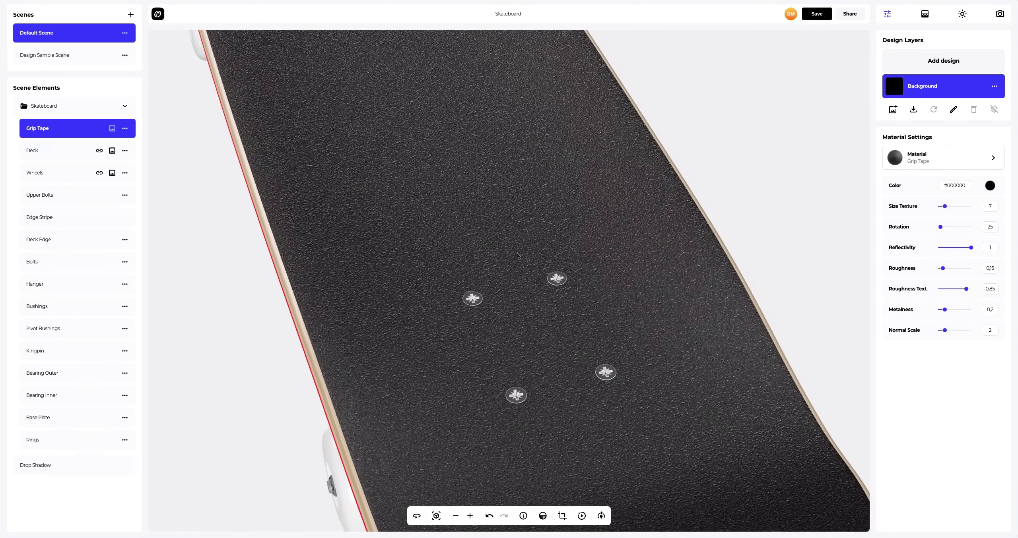
# - Switch the Upper Bolts material from Brushed Steel to Old Steel
pyautogui.click(68, 199)
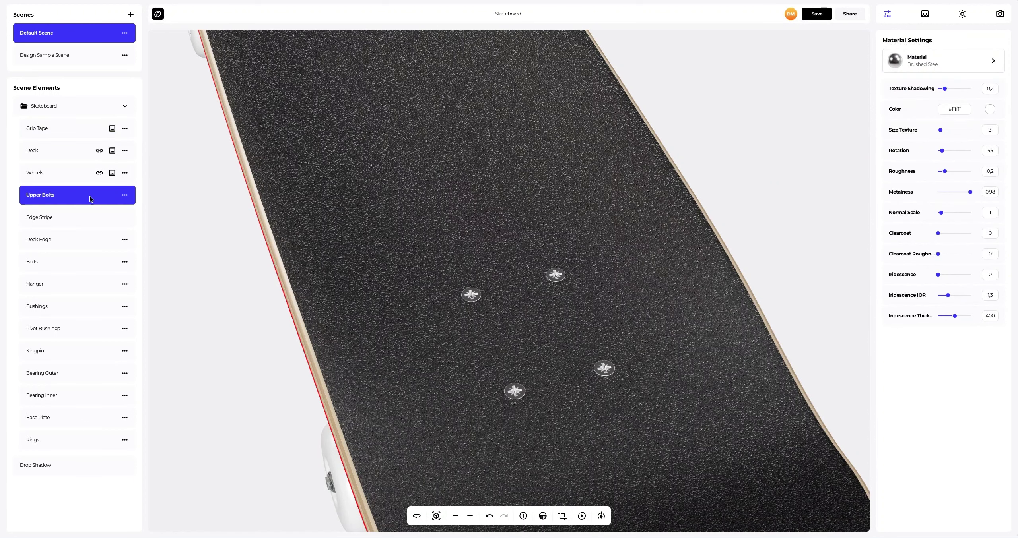
pyautogui.click(950, 64)
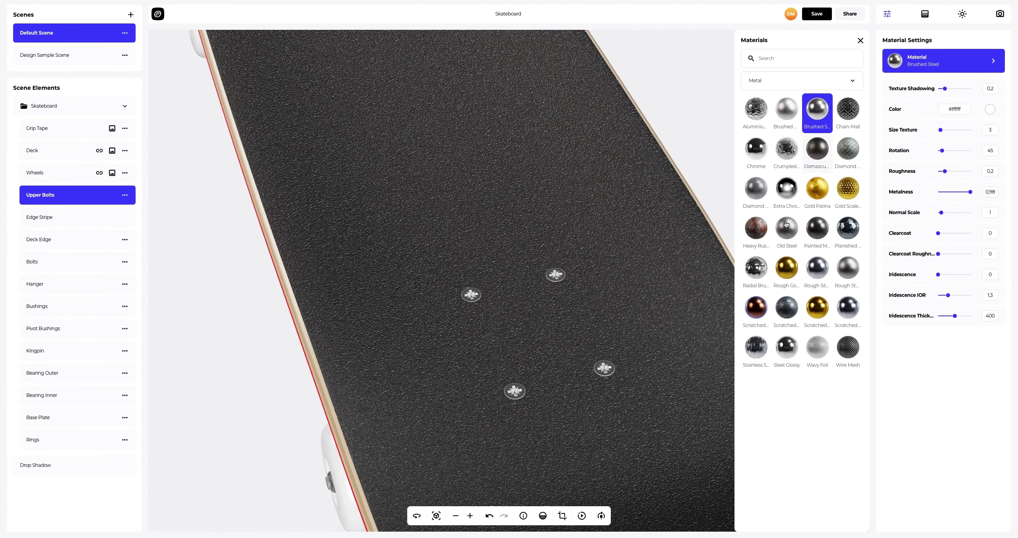
pyautogui.click(782, 234)
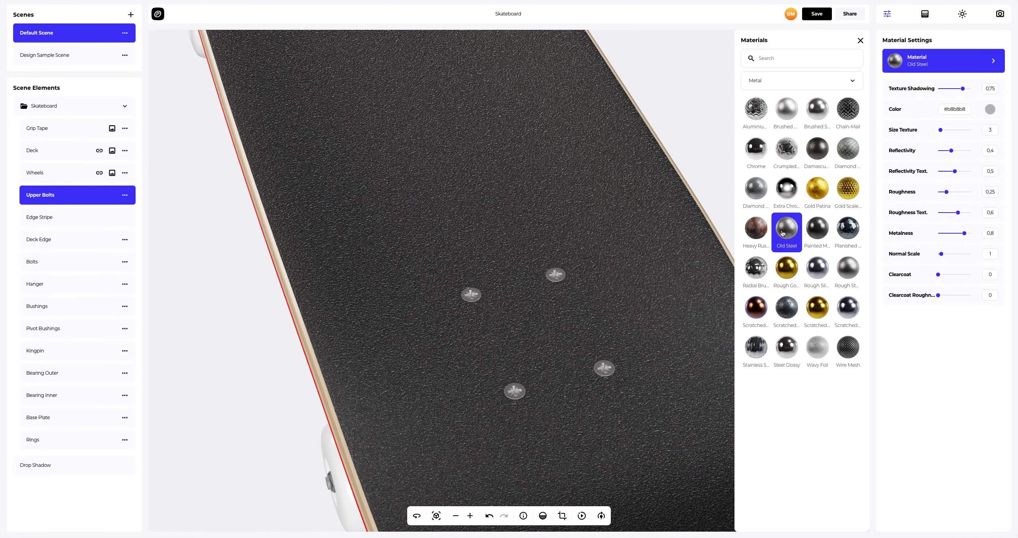
pyautogui.click(860, 39)
pyautogui.moveTo(412, 259); pyautogui.dragTo(622, 204)
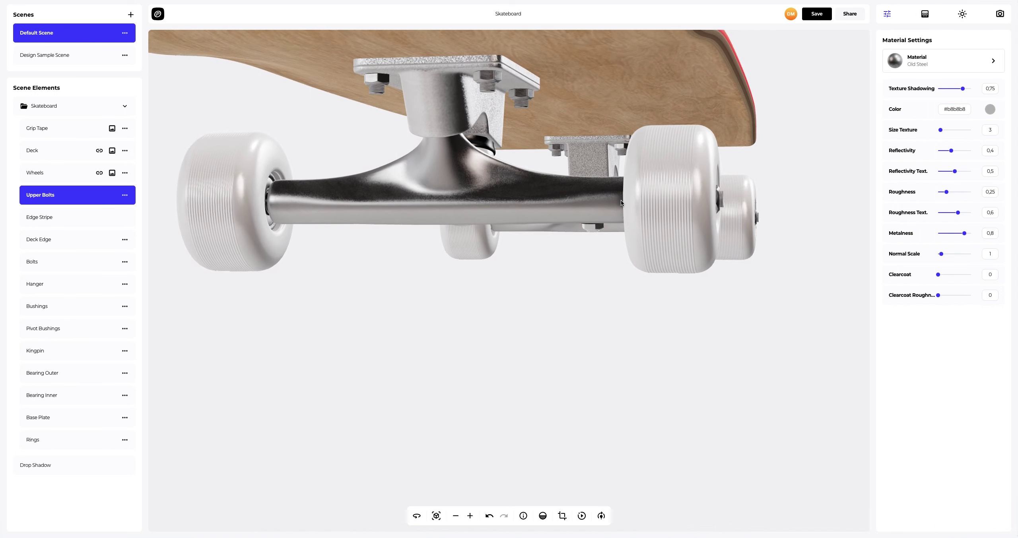
# - Give the Wheels tan colour #B39B78 and lower their reflectivity to 0.5
pyautogui.click(48, 178)
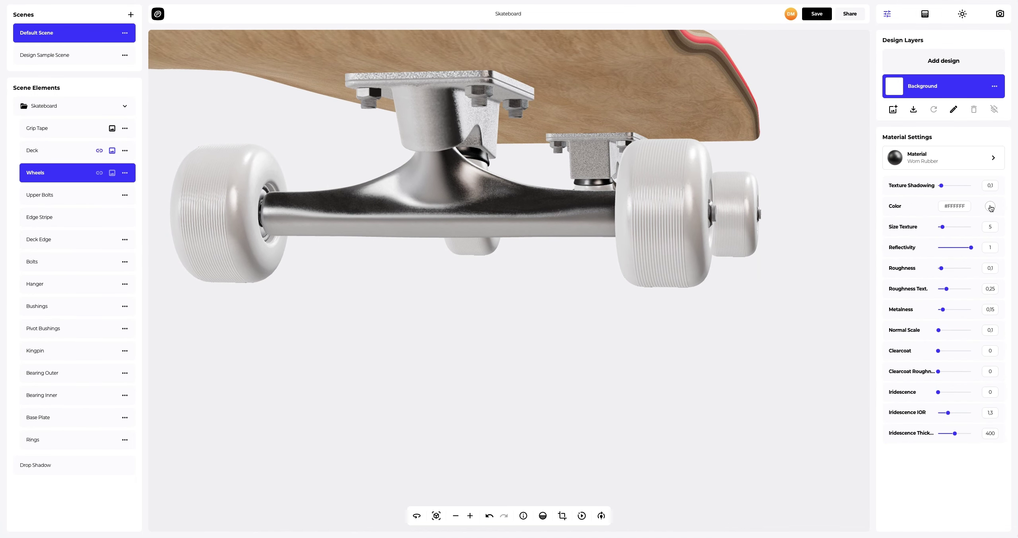
pyautogui.click(989, 207)
pyautogui.hotkey('ctrl', 'a')
pyautogui.write('#B39B78')
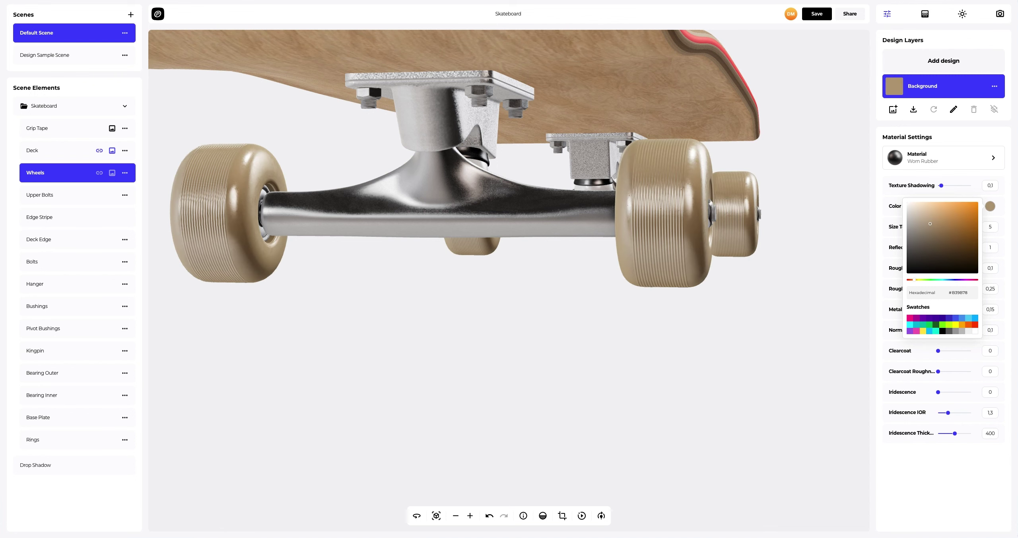
pyautogui.click(877, 294)
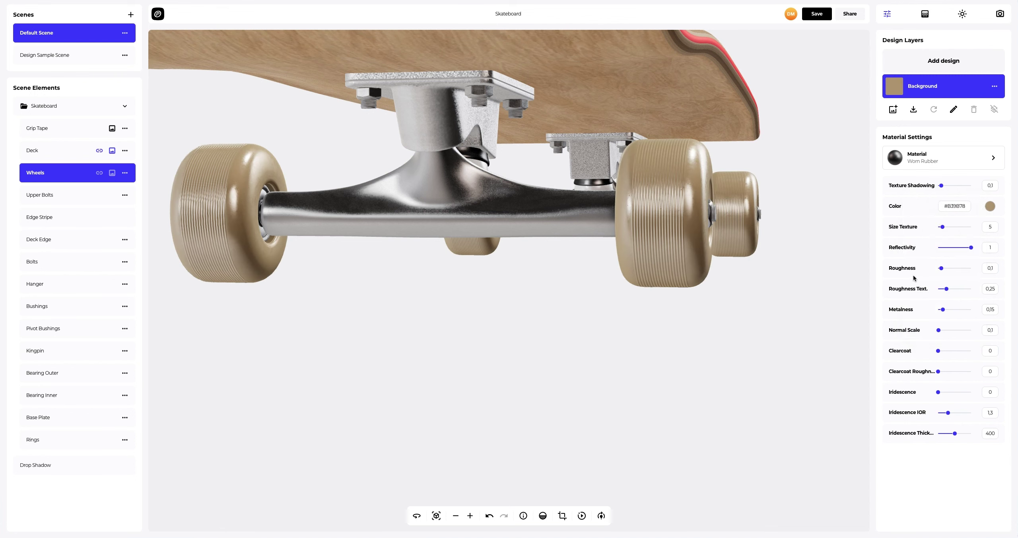
pyautogui.moveTo(971, 248); pyautogui.dragTo(952, 291)
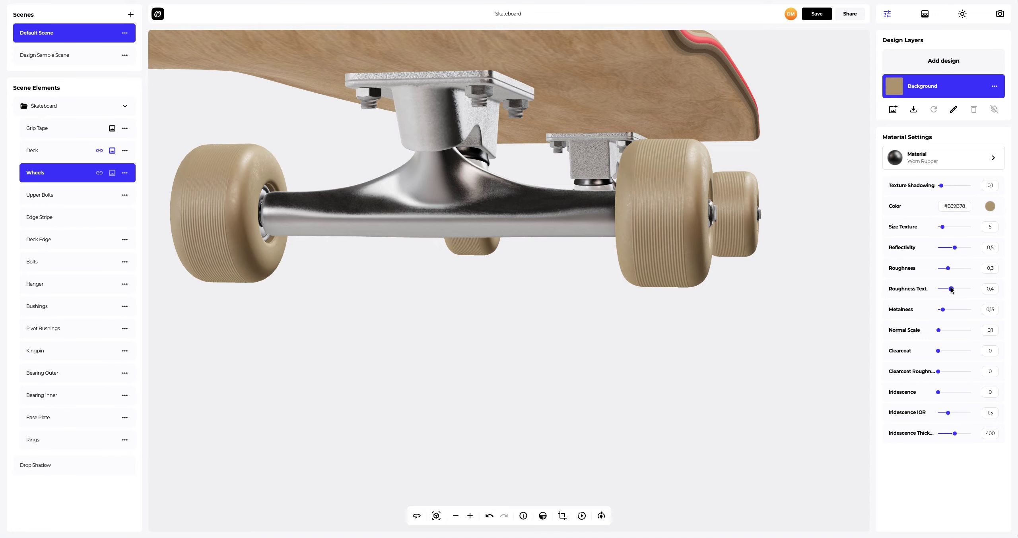
pyautogui.moveTo(703, 272); pyautogui.dragTo(633, 268)
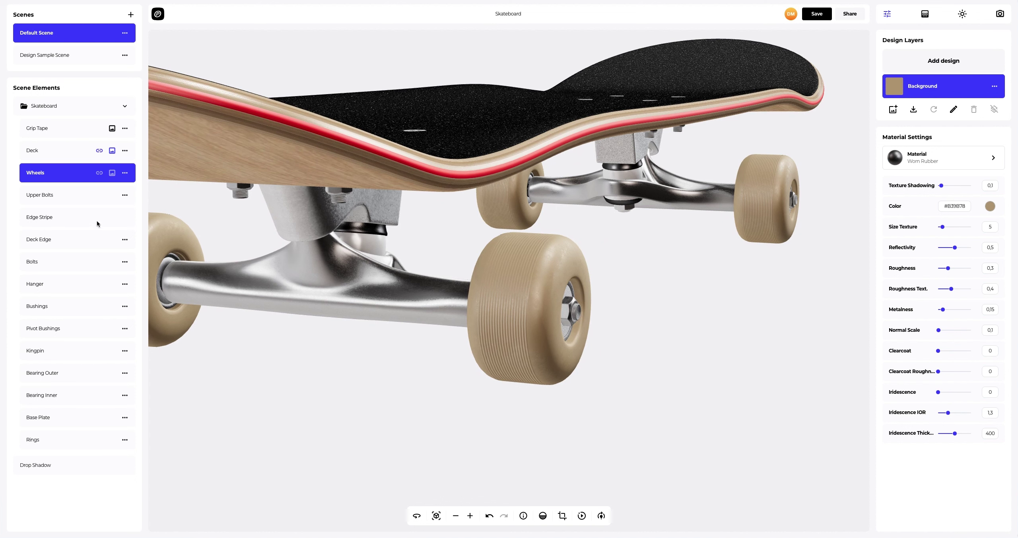
# - Change the Edge Stripe's colour and rim colour from red to green #31FF00
pyautogui.click(74, 216)
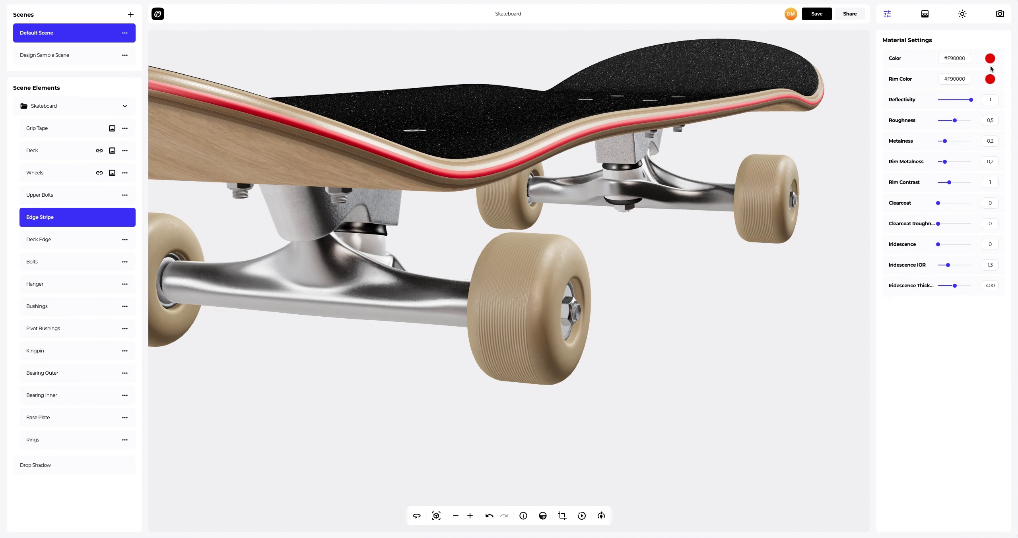
pyautogui.click(990, 60)
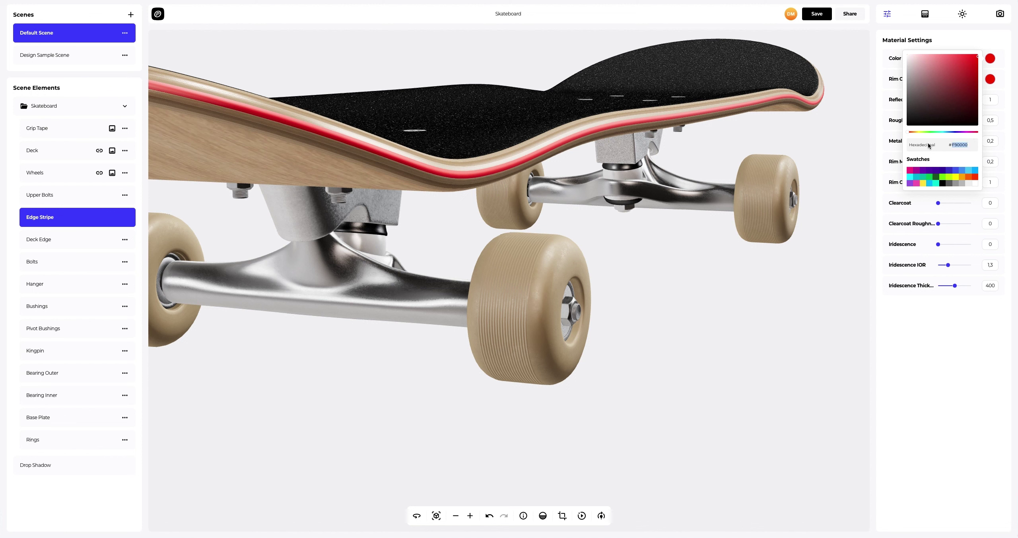
pyautogui.write('31FF00')
pyautogui.click(991, 80)
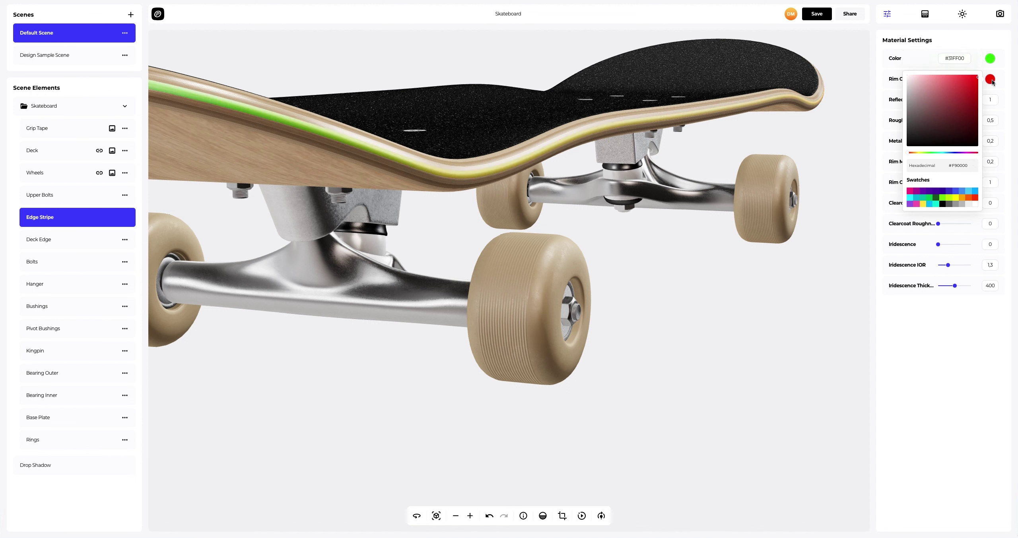
pyautogui.moveTo(972, 165); pyautogui.dragTo(934, 167)
pyautogui.write('31FF00')
pyautogui.click(878, 179)
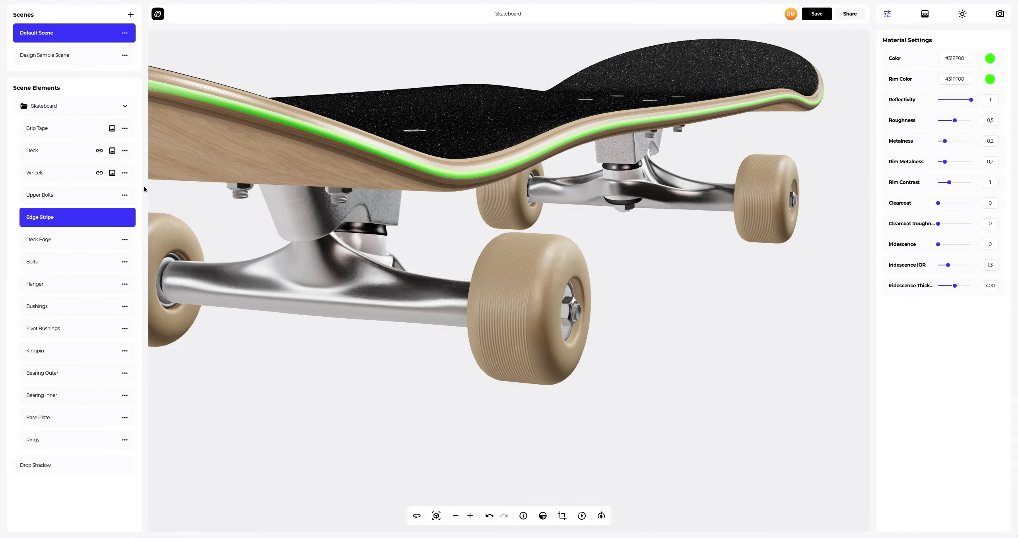
# - Set the Deck Edge Texture to 0 and its colour and rim colour to red #FF0000
pyautogui.click(56, 238)
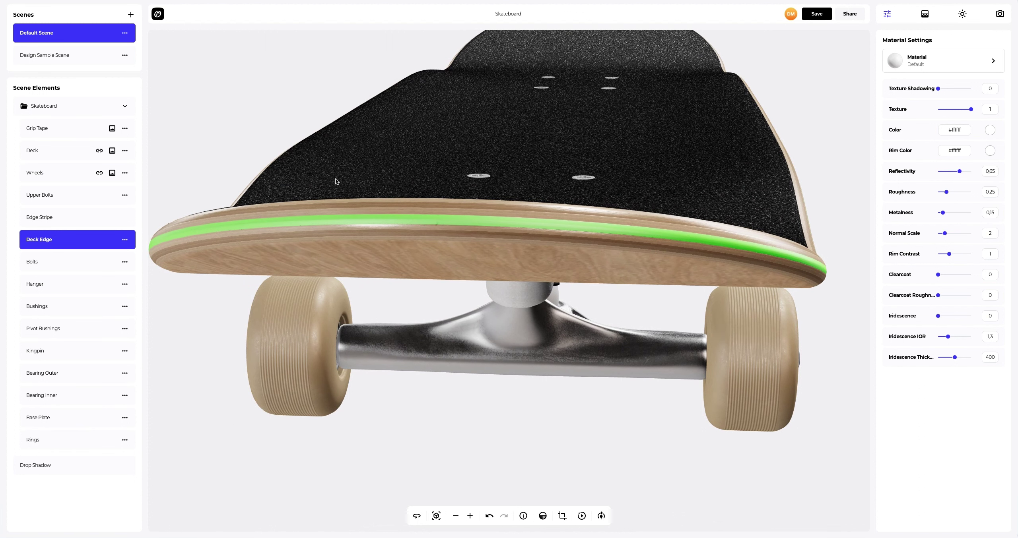
pyautogui.moveTo(970, 111); pyautogui.dragTo(924, 113)
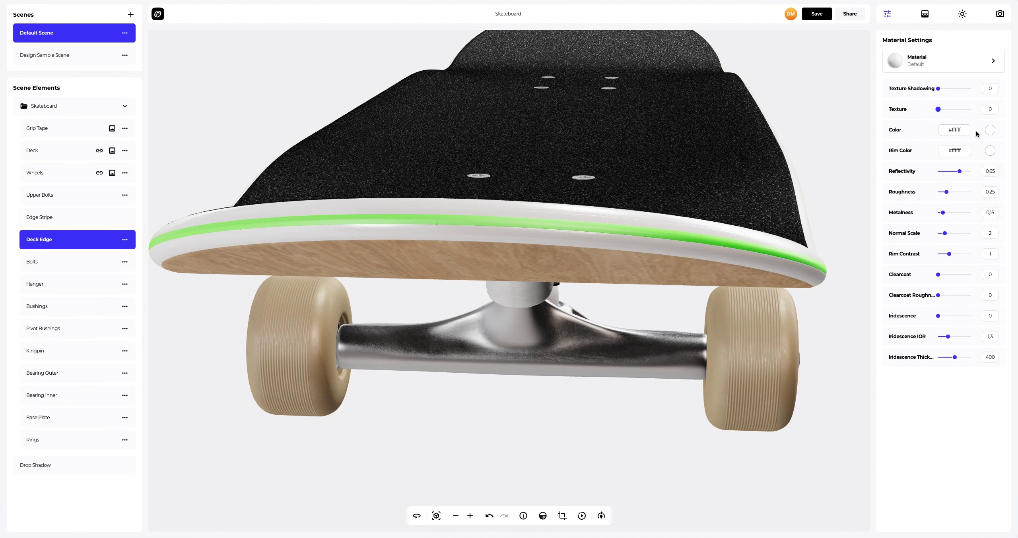
pyautogui.click(989, 131)
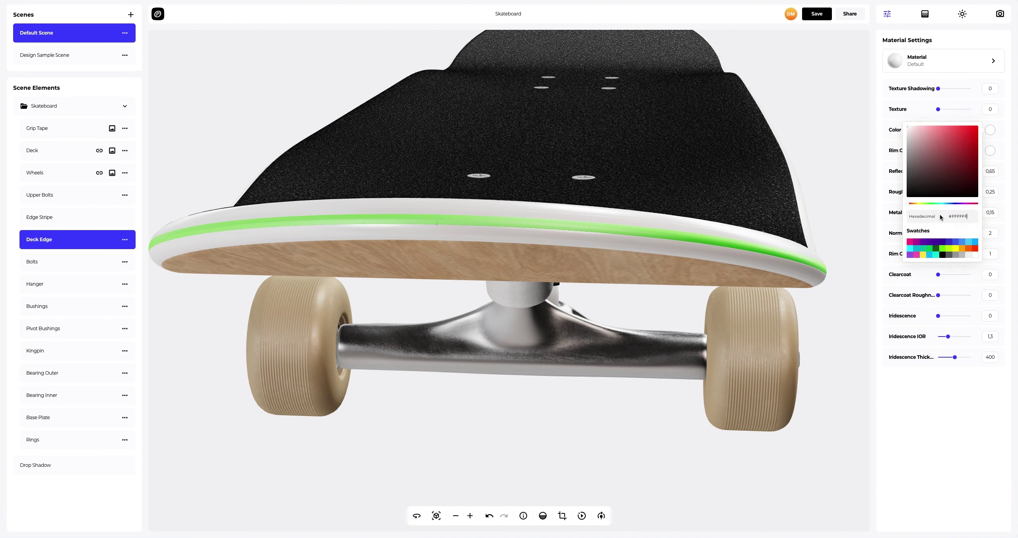
pyautogui.press('BackSpace')
pyautogui.press('BackSpace')
pyautogui.press('BackSpace')
pyautogui.press('BackSpace')
pyautogui.write('0000')
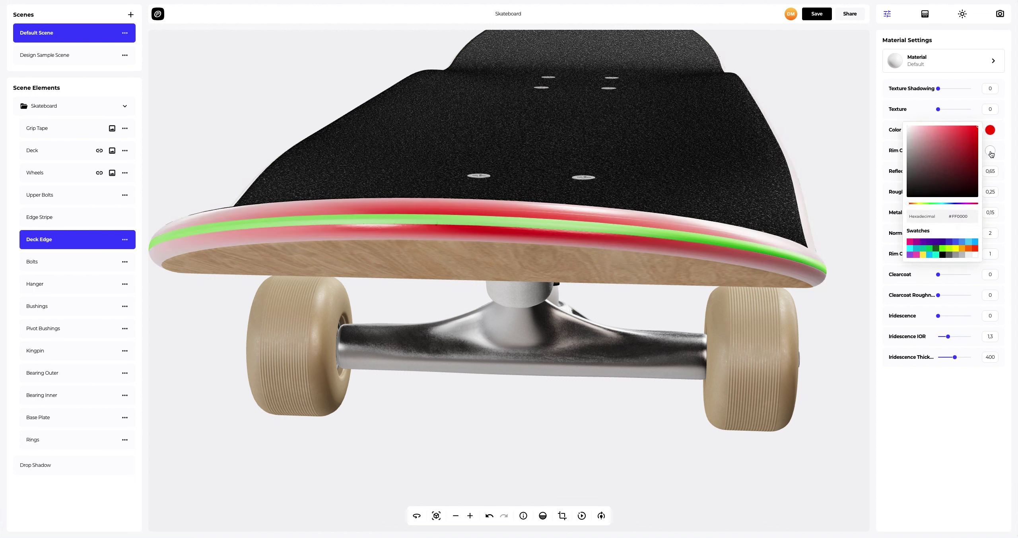
pyautogui.click(990, 151)
pyautogui.press('BackSpace')
pyautogui.press('BackSpace')
pyautogui.press('BackSpace')
pyautogui.press('BackSpace')
pyautogui.write('0000')
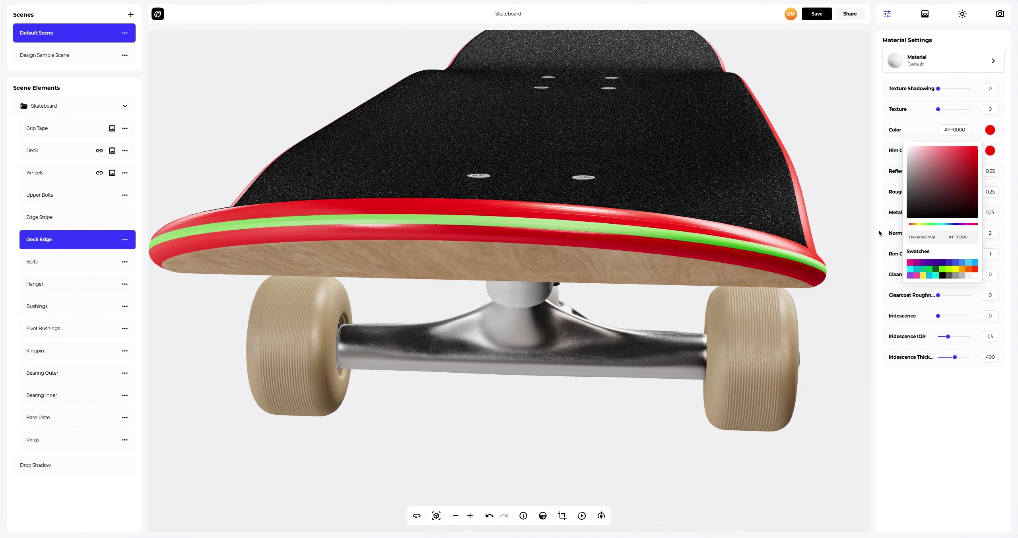
pyautogui.click(877, 234)
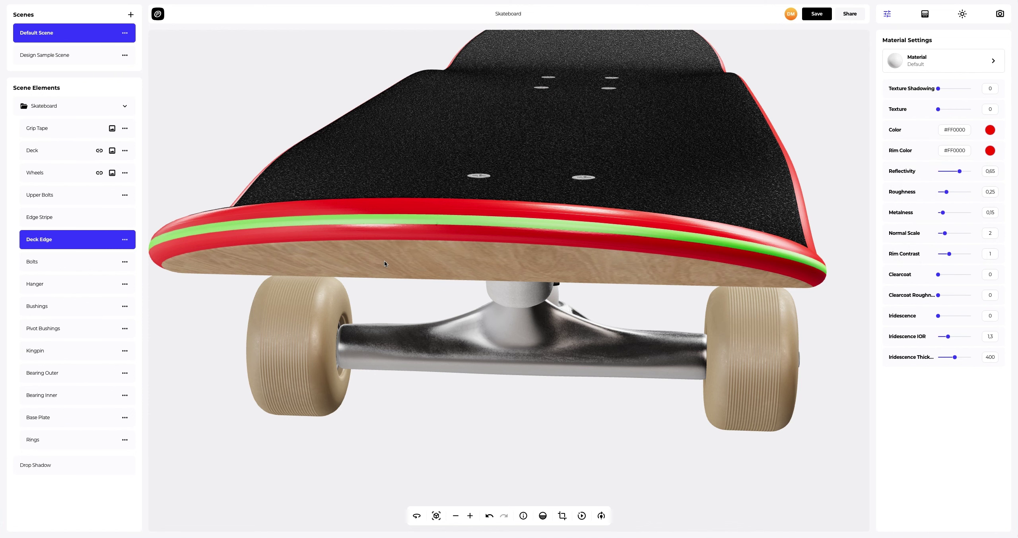
# - Apply the Chrome material to the truck Bolts instead of Rough Steel
pyautogui.moveTo(384, 261); pyautogui.dragTo(520, 269)
pyautogui.scroll(5, 513, 278)
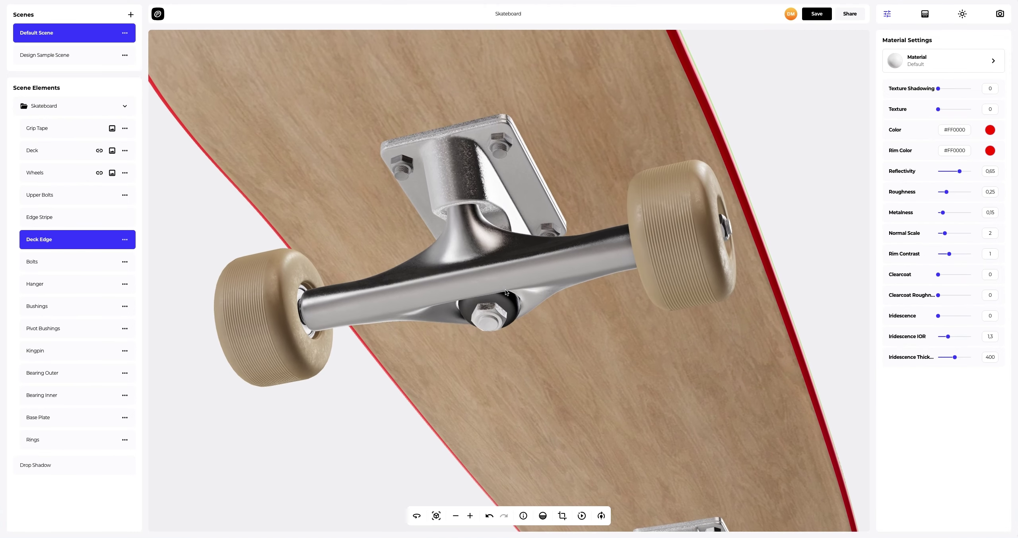
pyautogui.scroll(3, 494, 260)
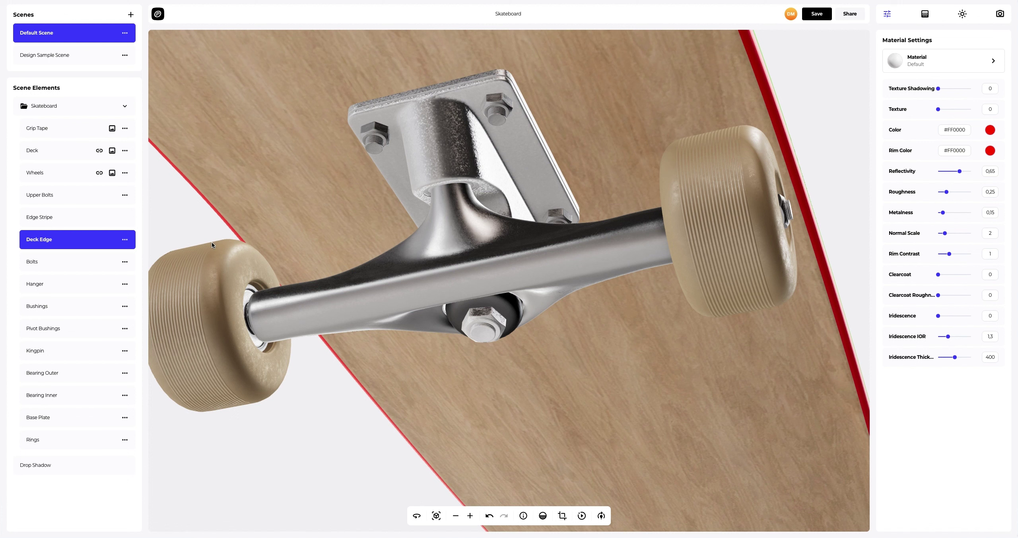
pyautogui.click(32, 264)
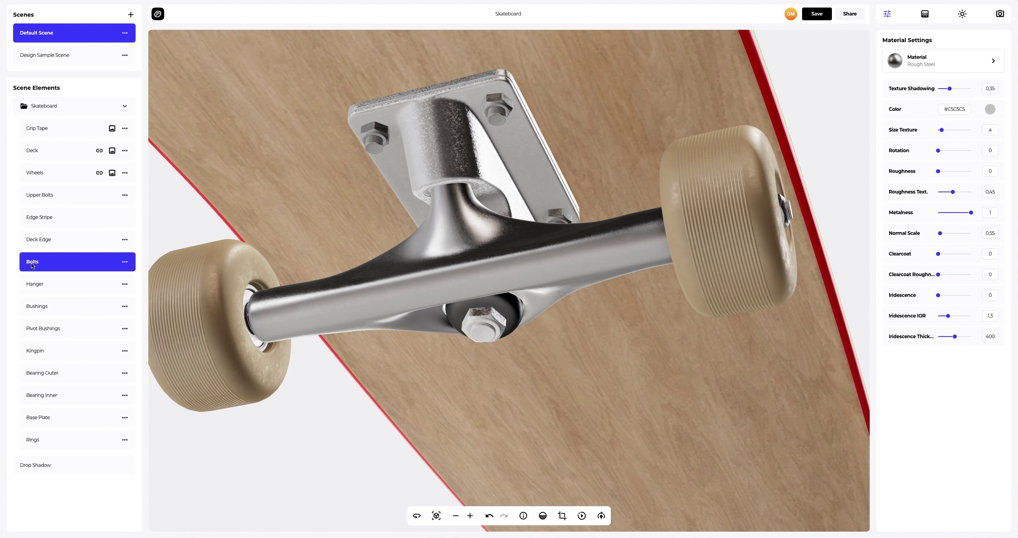
pyautogui.click(948, 63)
pyautogui.click(759, 146)
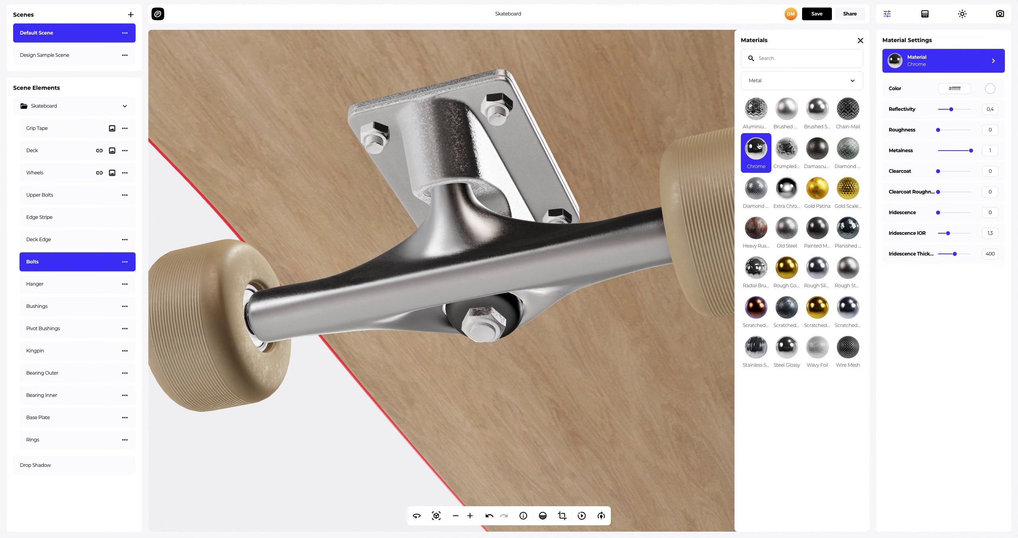
pyautogui.click(860, 40)
# - Set the Bolts' colour to dark grey #606060
pyautogui.click(990, 89)
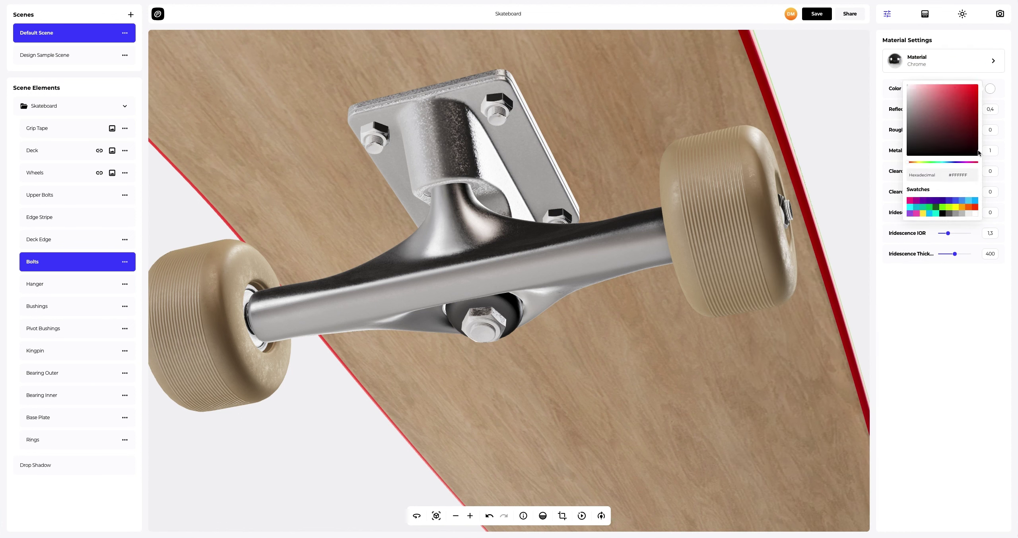
pyautogui.hotkey('ctrl', 'a')
pyautogui.write('#606060')
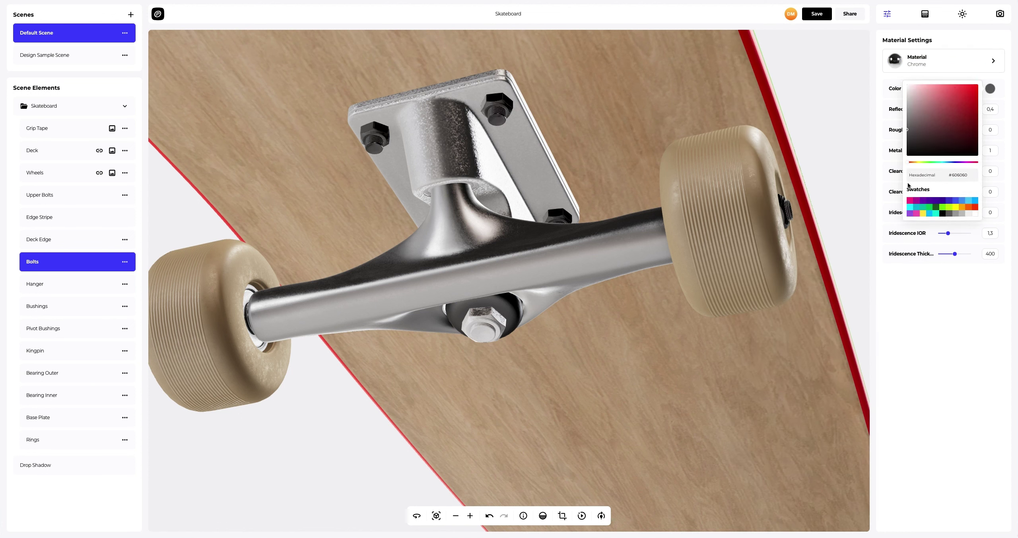
pyautogui.click(881, 194)
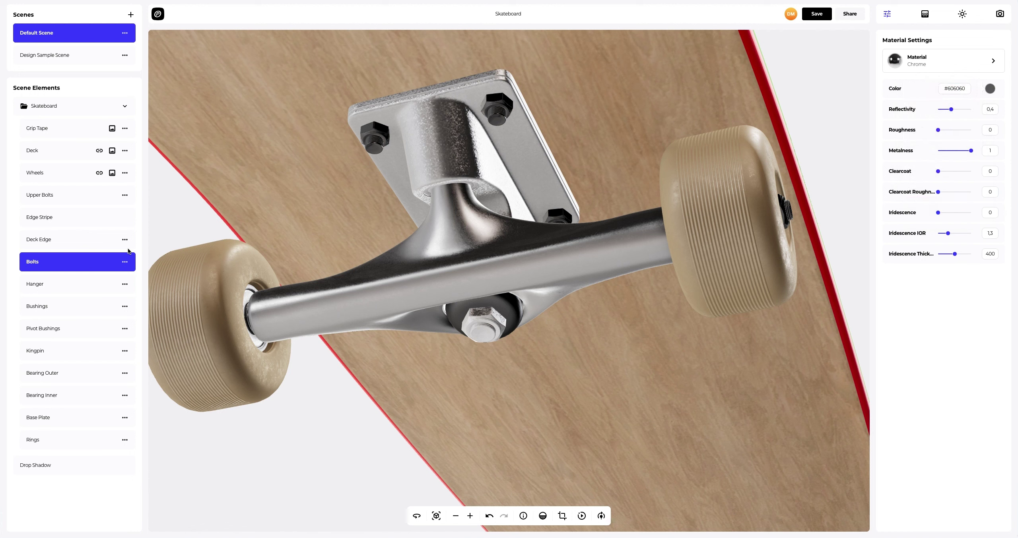
# - Copy the Bolts' material and select the Kingpin
pyautogui.click(125, 262)
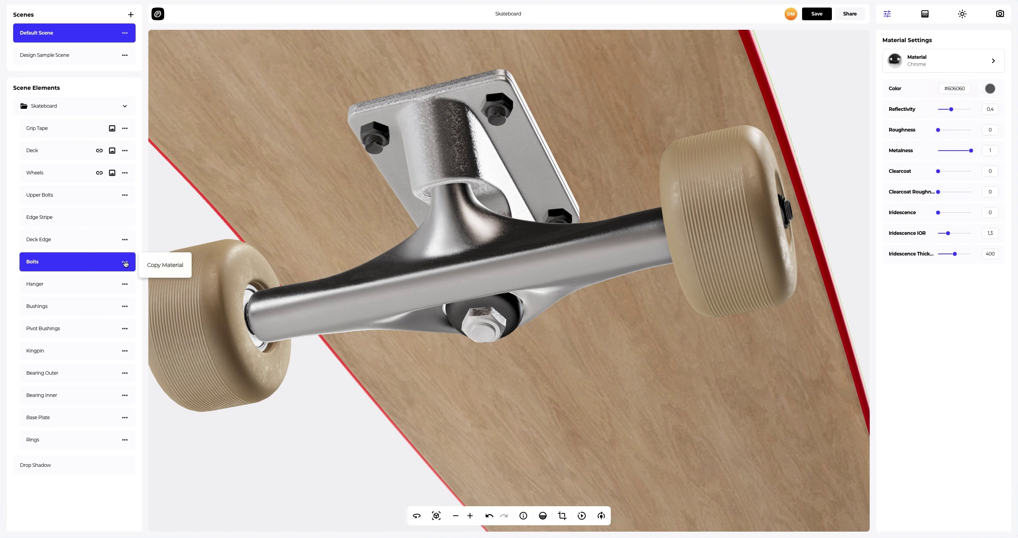
pyautogui.click(154, 266)
pyautogui.click(33, 351)
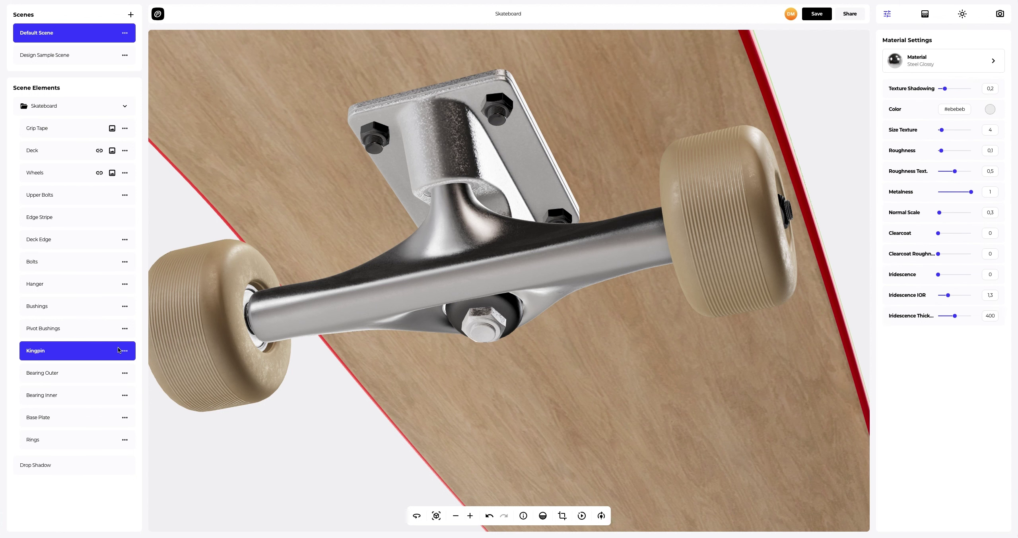
# - Paste the Chrome material onto the Kingpin and set the Hanger colour to bluish #D8DCEA
pyautogui.click(125, 351)
pyautogui.click(152, 369)
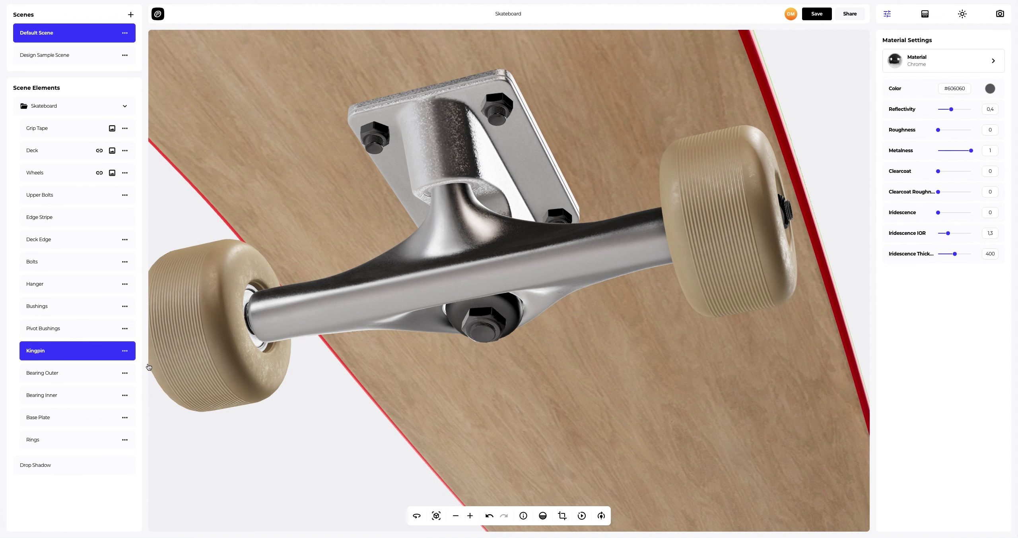
pyautogui.click(50, 289)
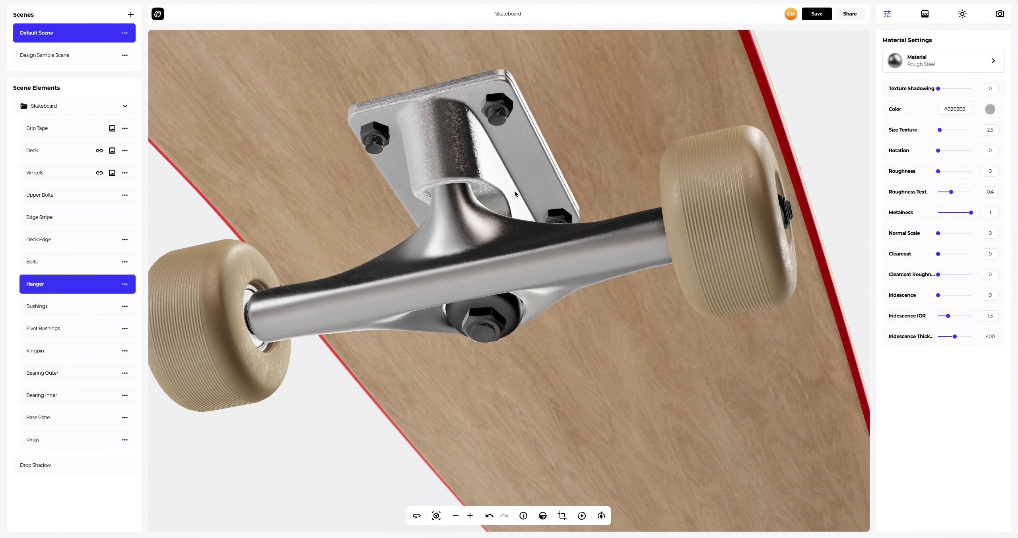
pyautogui.click(990, 110)
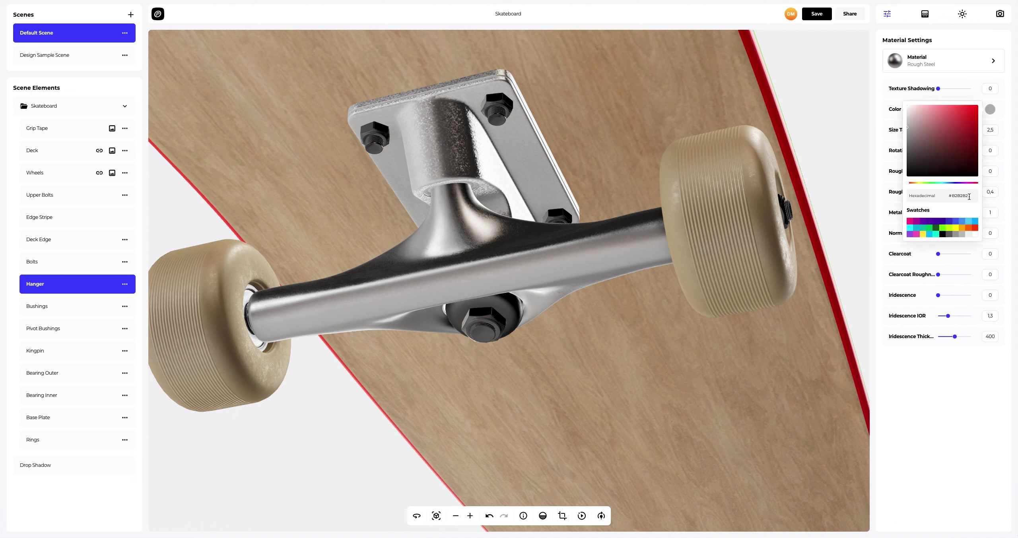
pyautogui.click(942, 197)
pyautogui.write('D8DCEA')
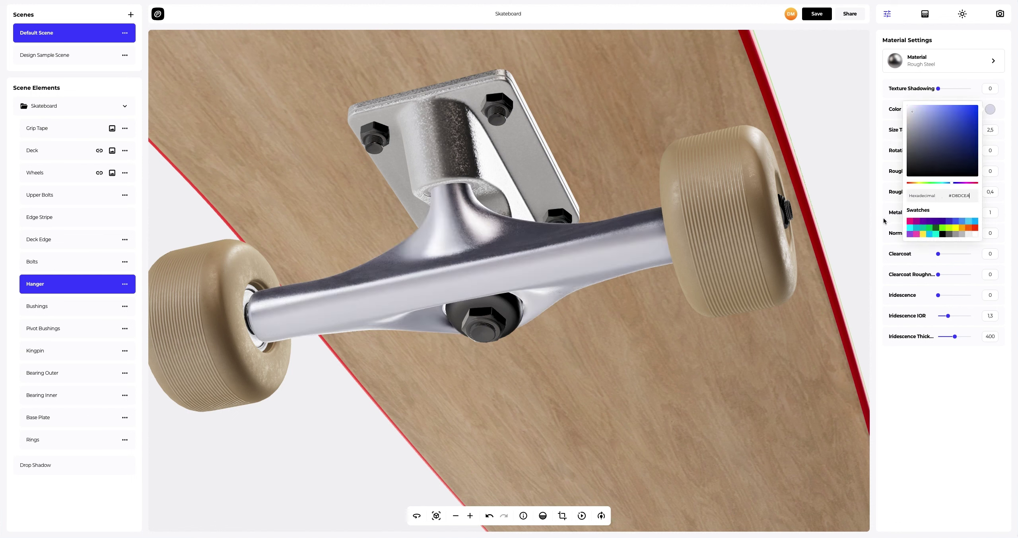
pyautogui.click(879, 225)
# - Set the Hanger's Texture Shadowing 0.3, Size Texture 13.6 and Roughness Texture 0.3
pyautogui.moveTo(938, 90); pyautogui.dragTo(949, 90)
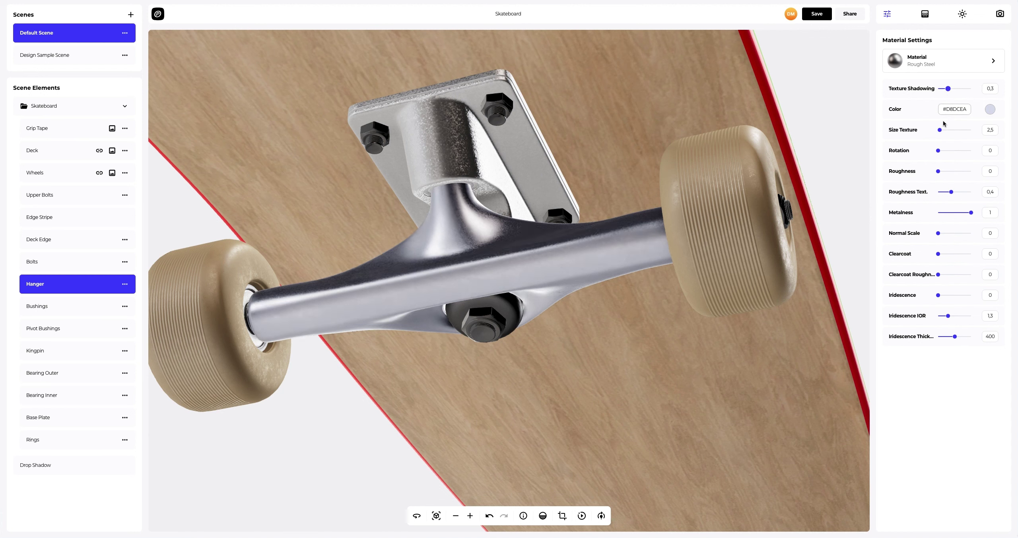
pyautogui.moveTo(939, 131); pyautogui.dragTo(952, 132)
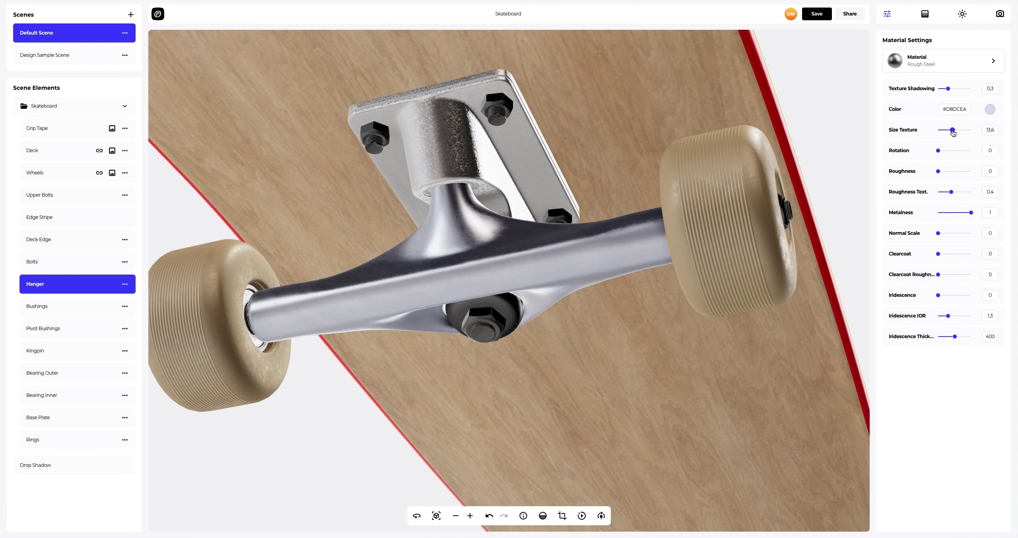
pyautogui.moveTo(950, 192); pyautogui.dragTo(948, 193)
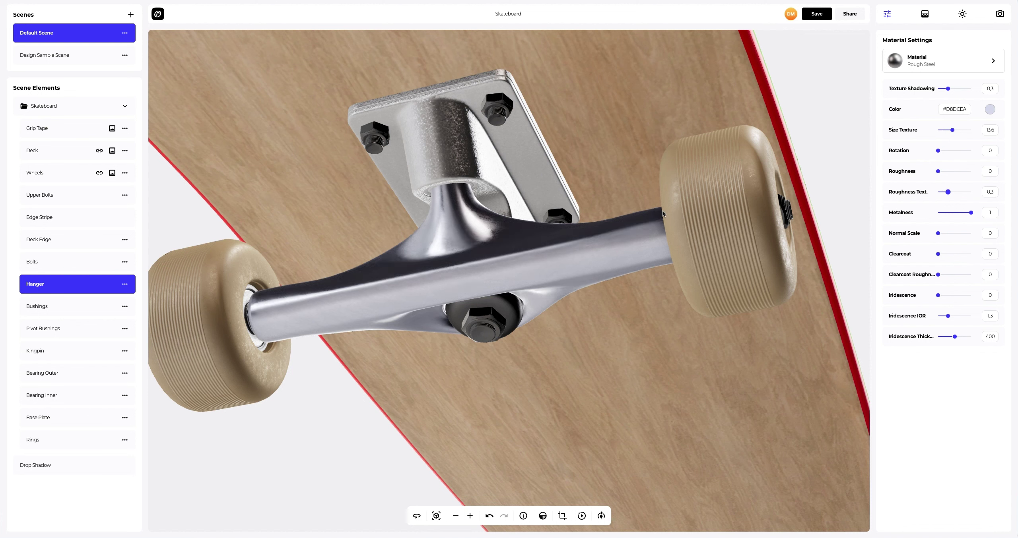
# - Copy the Hanger's Rough Steel material onto the Base Plate
pyautogui.click(125, 285)
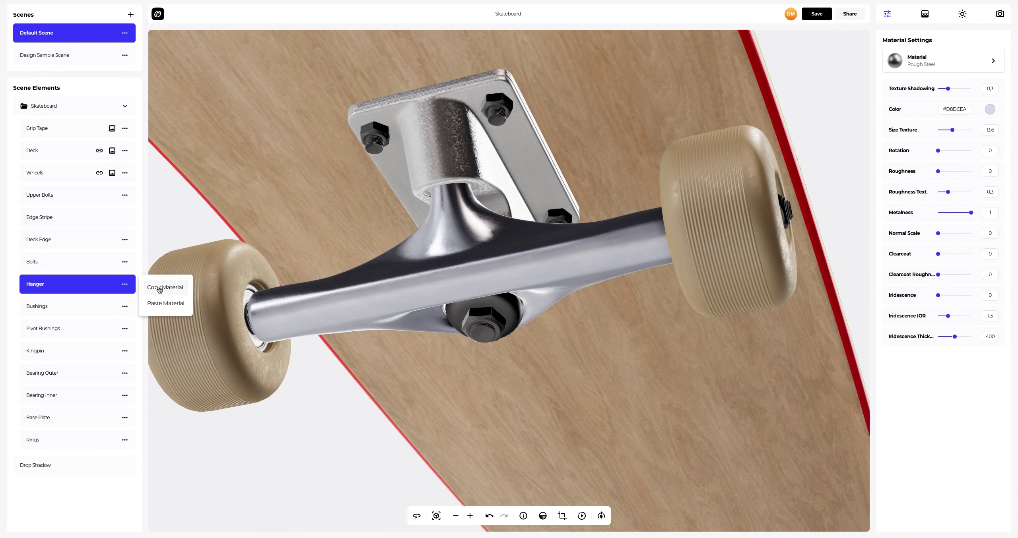
pyautogui.click(159, 290)
pyautogui.click(71, 418)
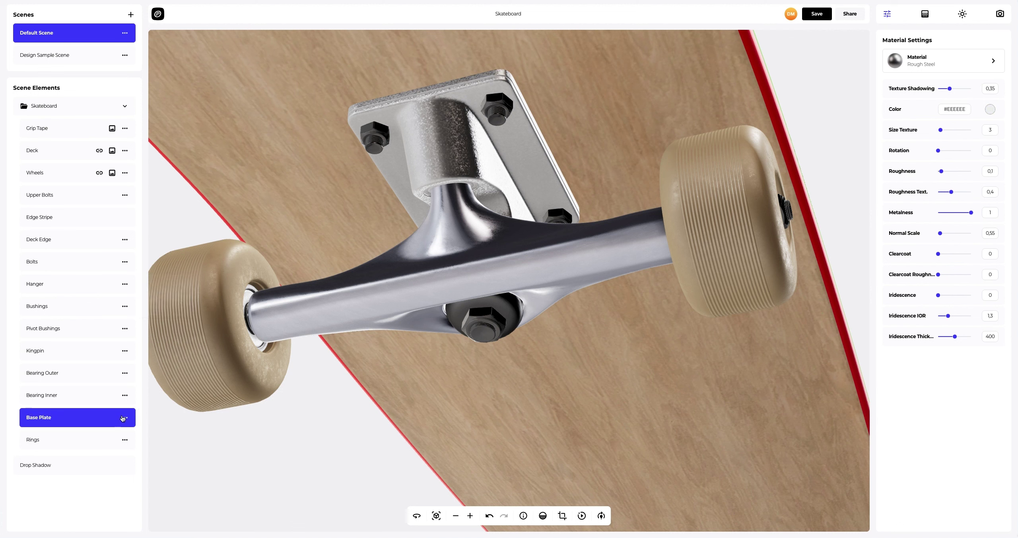
pyautogui.click(125, 418)
pyautogui.click(152, 436)
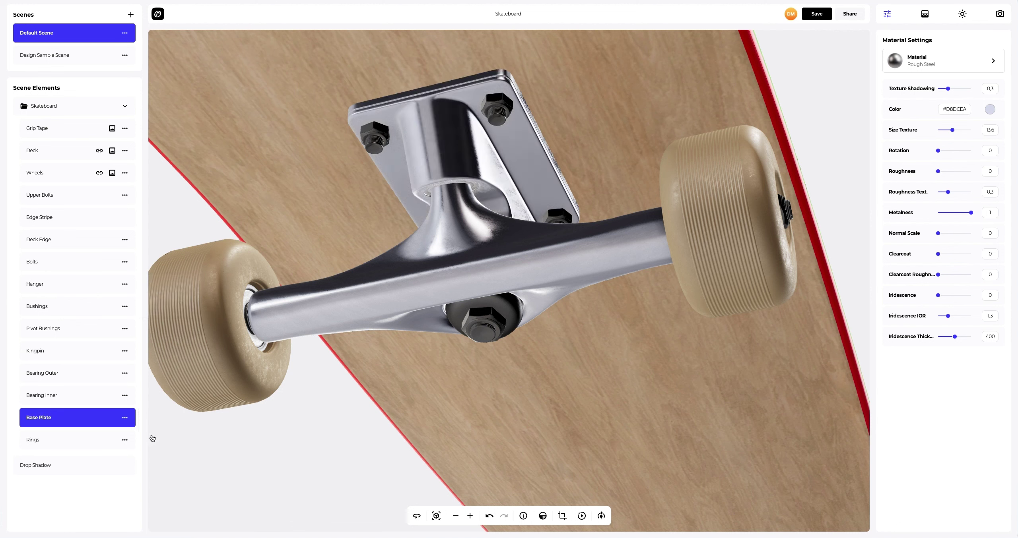
# - Replace the Bushings' Worn Rubber with Painted Metal and raise its texture size to 28.2
pyautogui.click(76, 310)
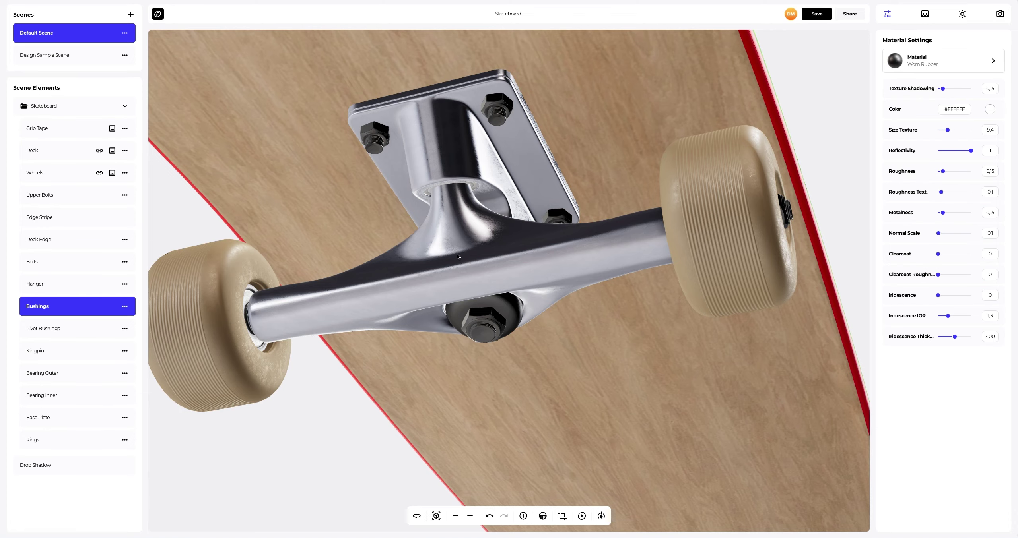
pyautogui.moveTo(456, 253); pyautogui.dragTo(440, 323)
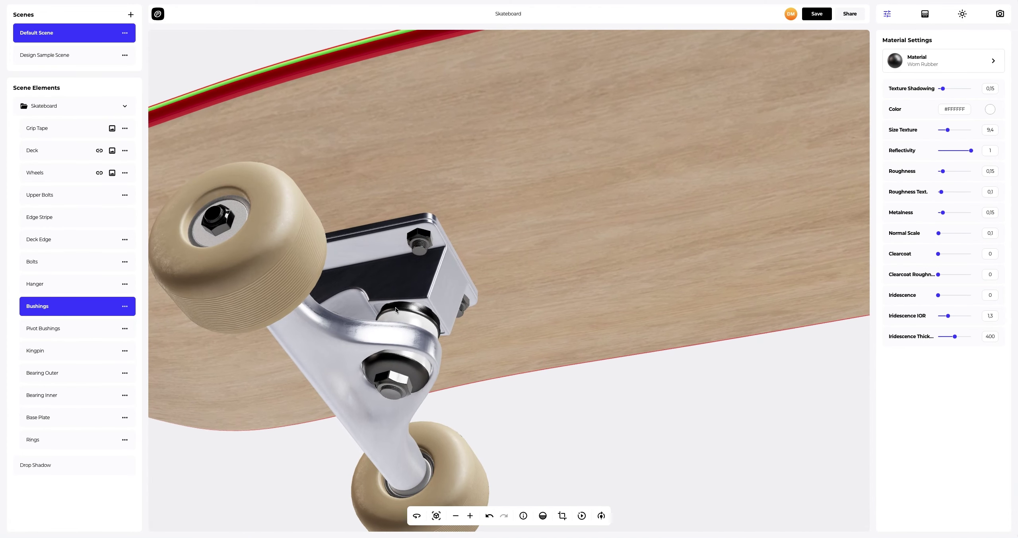
pyautogui.scroll(5, 396, 307)
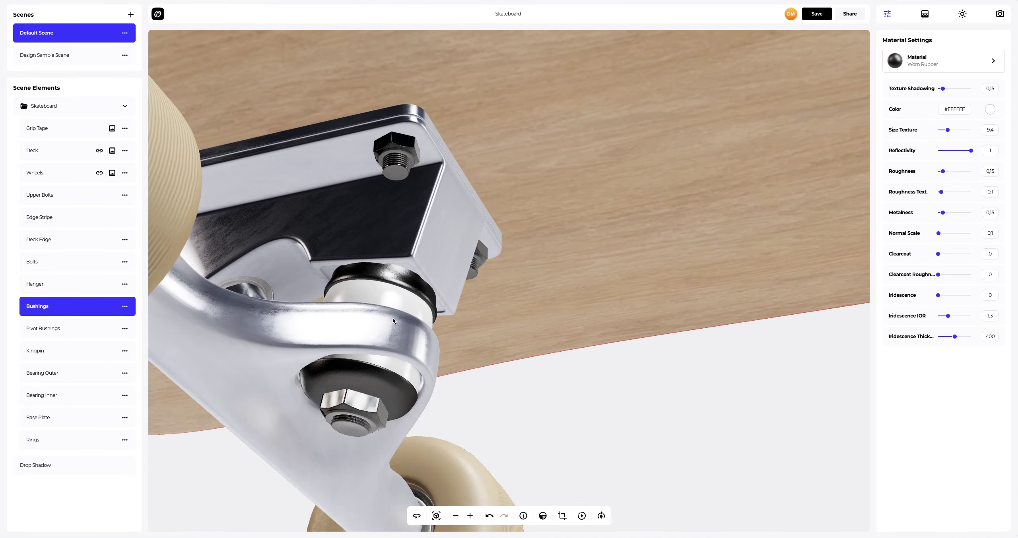
pyautogui.moveTo(393, 318); pyautogui.dragTo(423, 258)
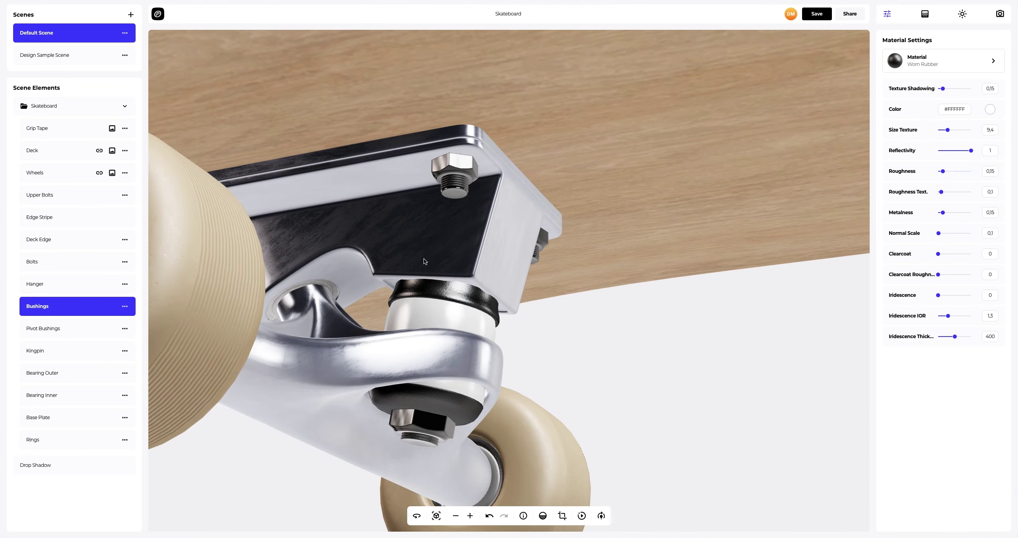
pyautogui.click(949, 64)
pyautogui.click(801, 86)
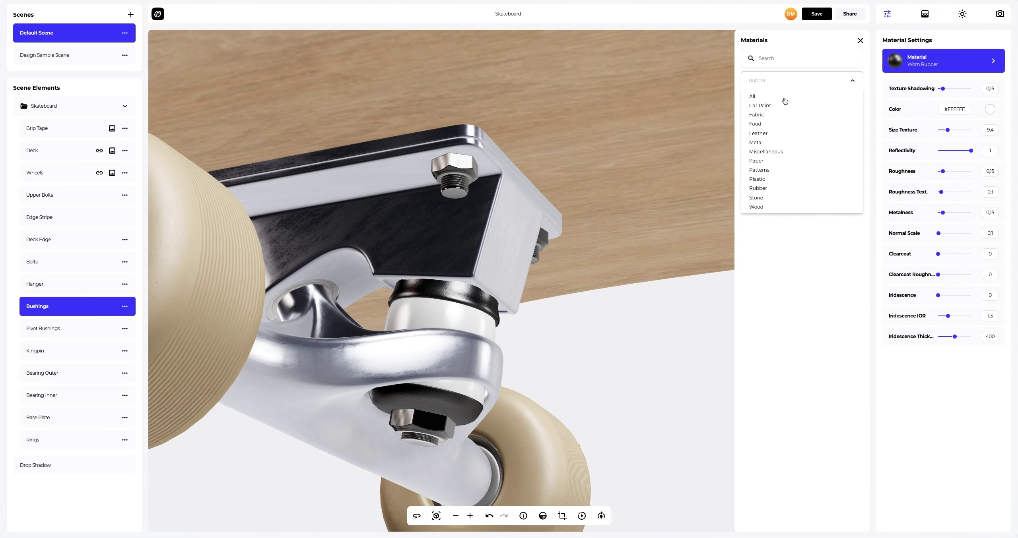
pyautogui.click(758, 142)
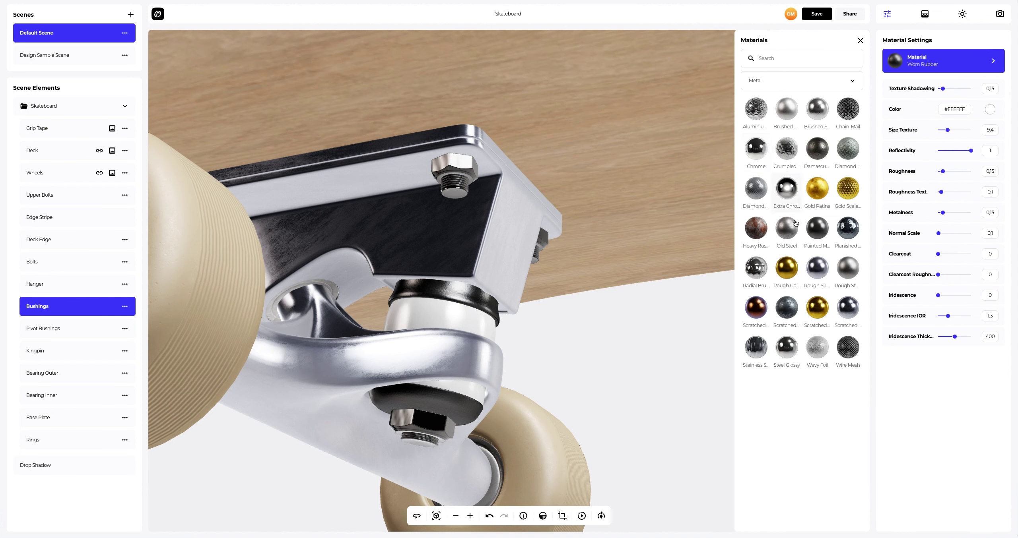
pyautogui.click(813, 229)
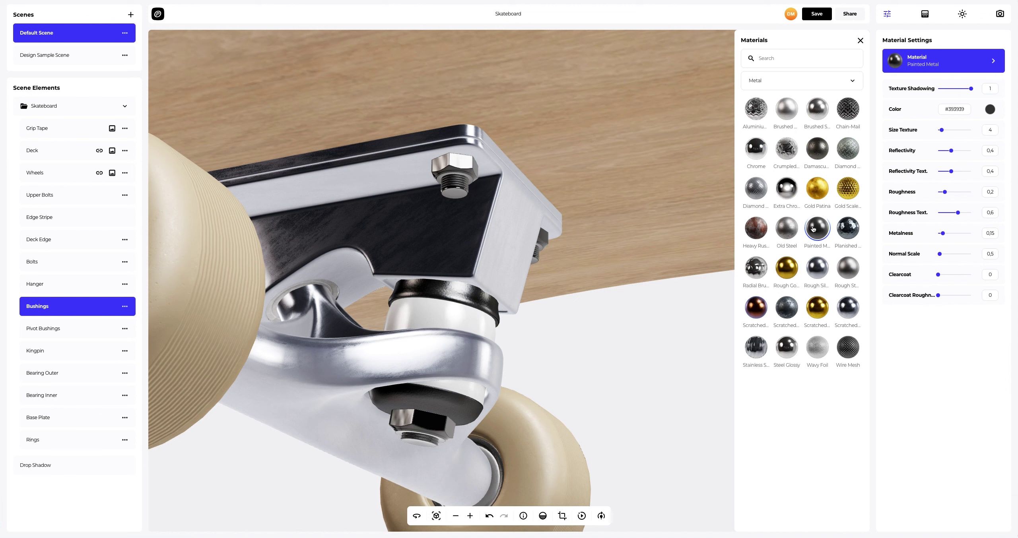
pyautogui.click(859, 41)
pyautogui.moveTo(942, 129); pyautogui.dragTo(972, 151)
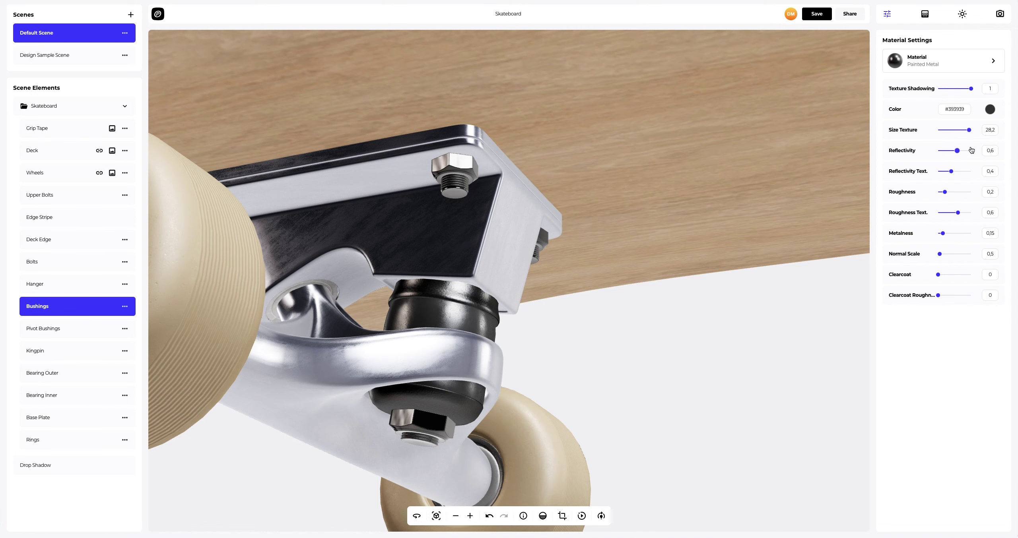
# - Give the Pivot Bushings red Scratched Paint from Car Paint, with reflectivity 1
pyautogui.click(60, 329)
pyautogui.moveTo(242, 322); pyautogui.dragTo(385, 307)
pyautogui.scroll(2, 385, 307)
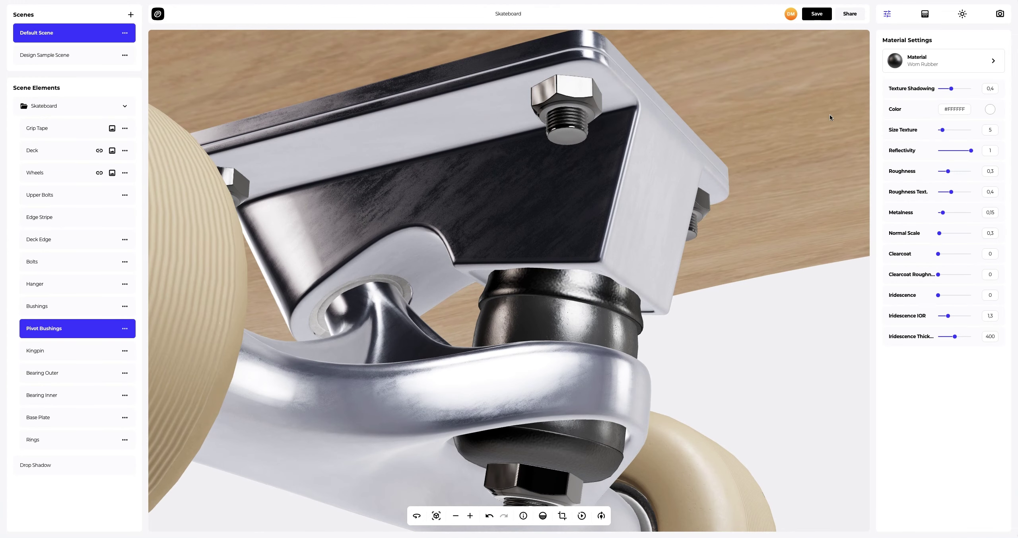
pyautogui.click(941, 62)
pyautogui.click(783, 80)
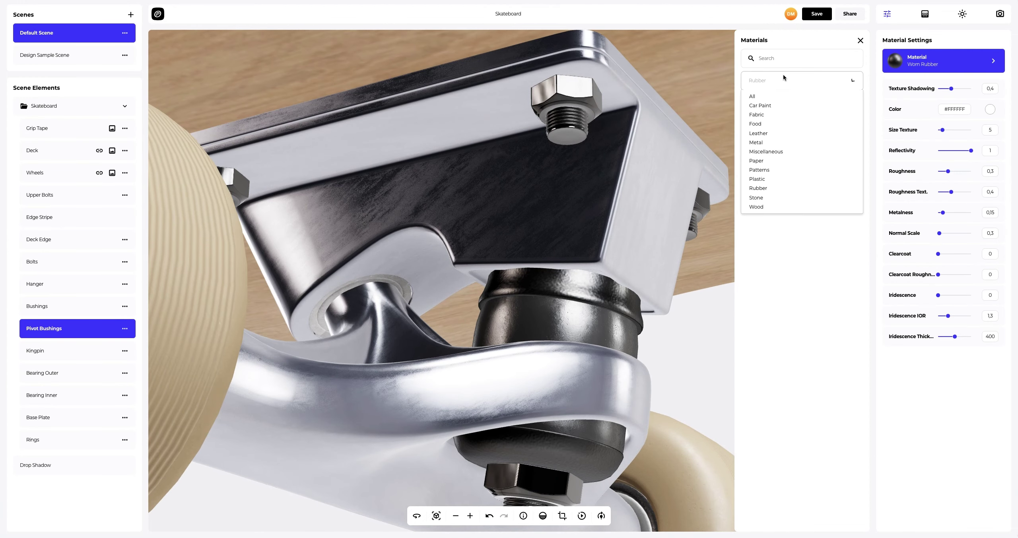
pyautogui.click(773, 105)
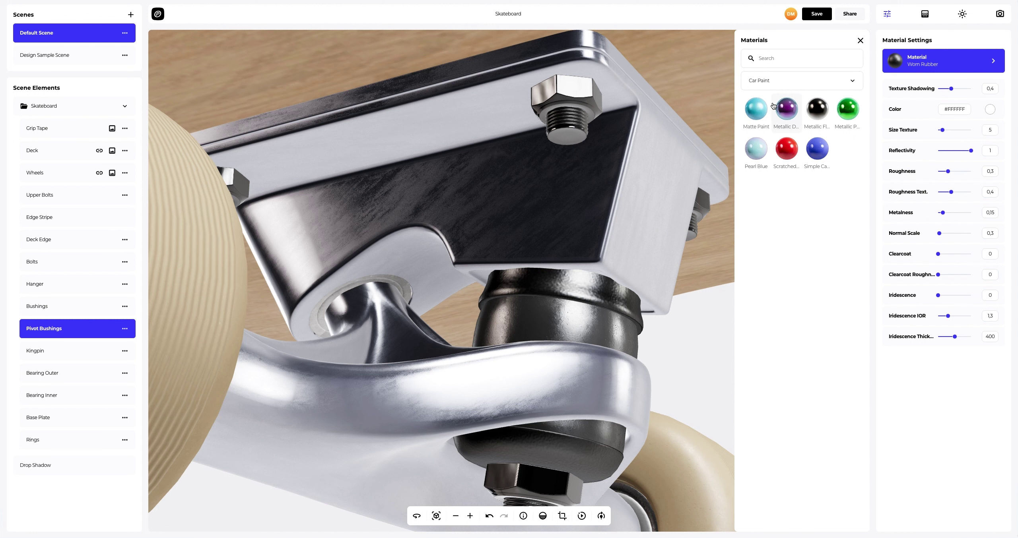
pyautogui.click(788, 149)
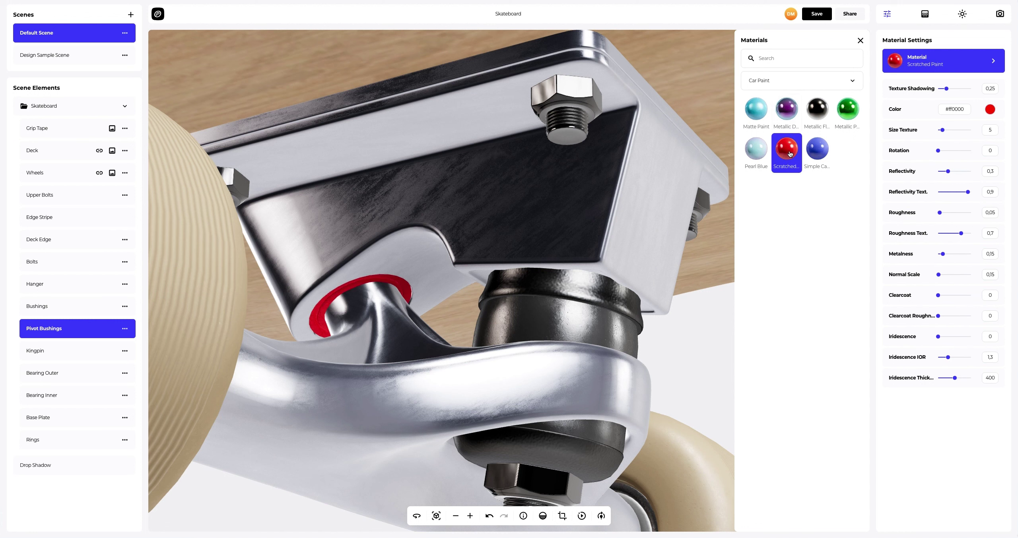
pyautogui.click(860, 41)
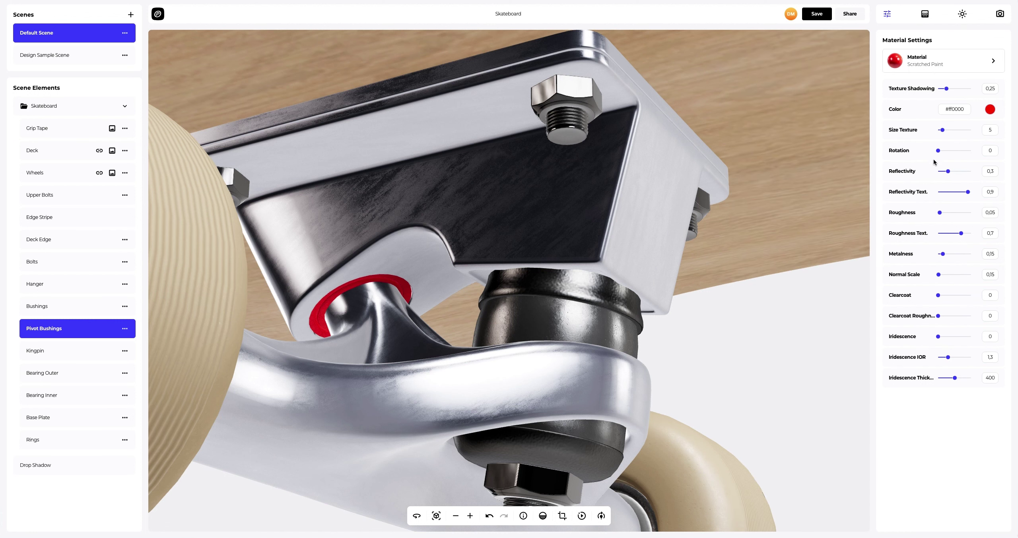
pyautogui.moveTo(948, 174); pyautogui.dragTo(971, 171)
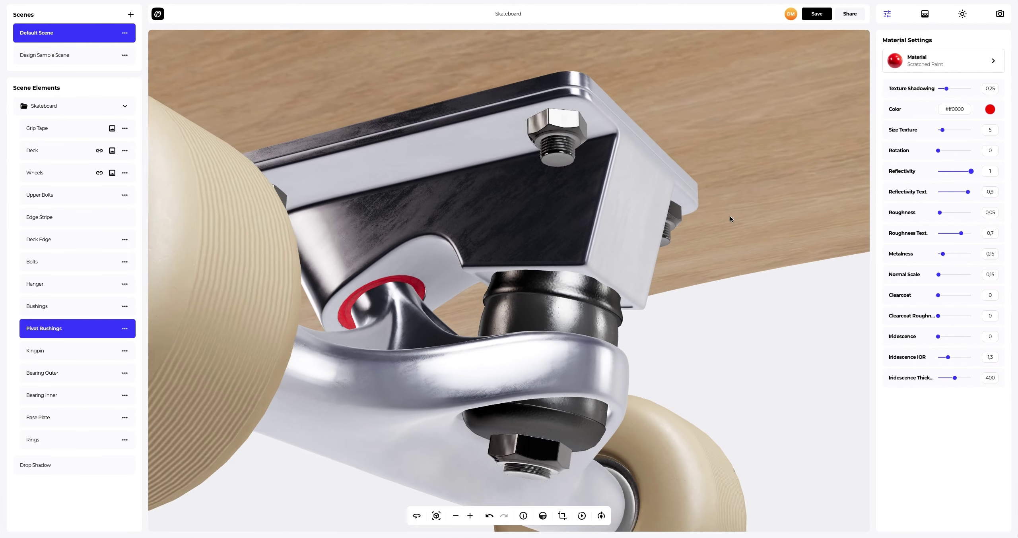
pyautogui.moveTo(729, 216); pyautogui.dragTo(426, 214)
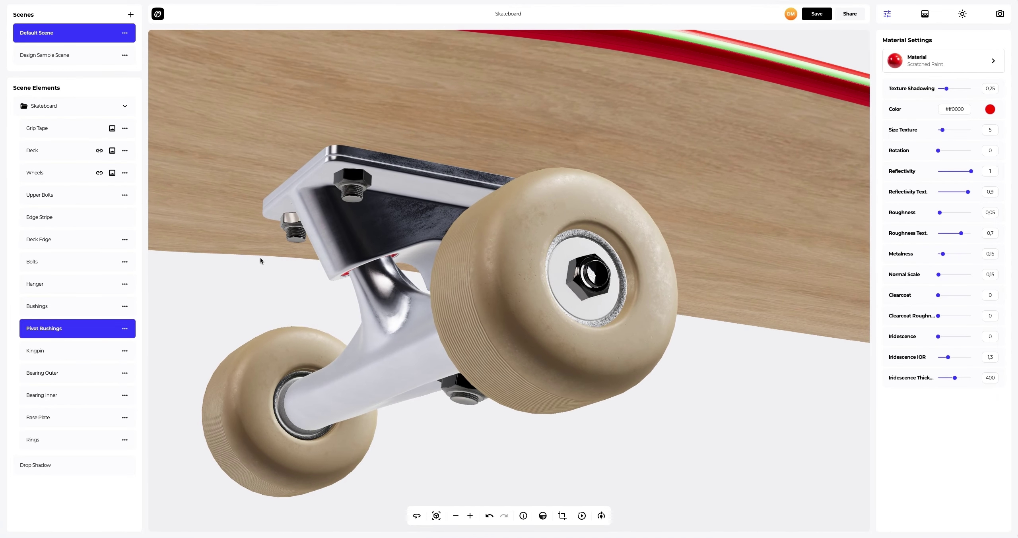
# - Select Bearing Outer and apply the Painted Metal material to it
pyautogui.click(61, 376)
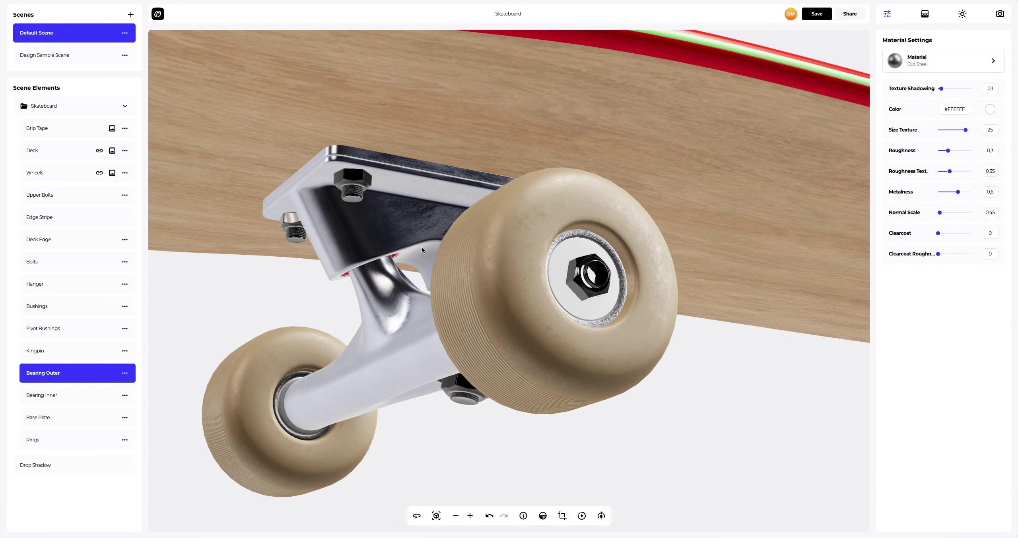
pyautogui.click(919, 61)
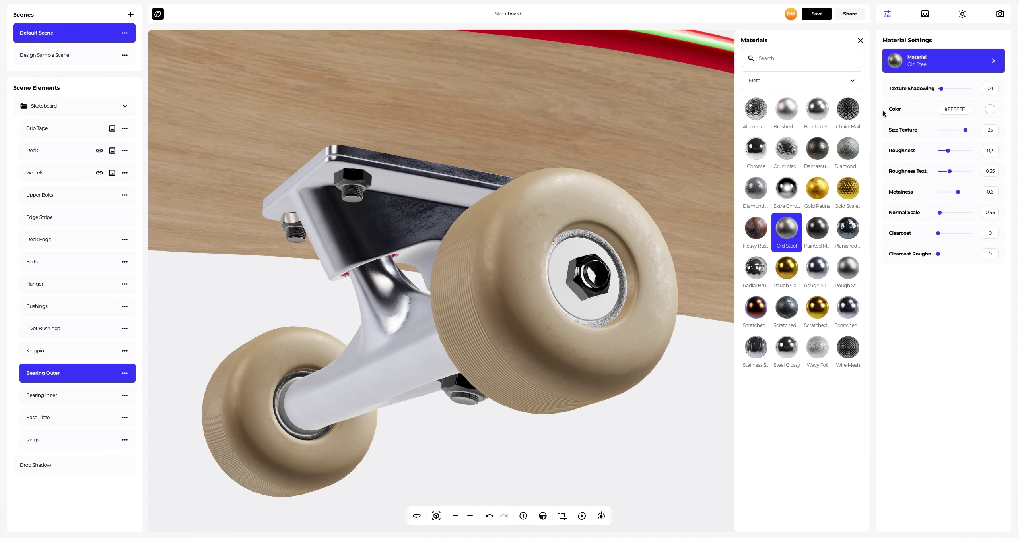
pyautogui.click(814, 236)
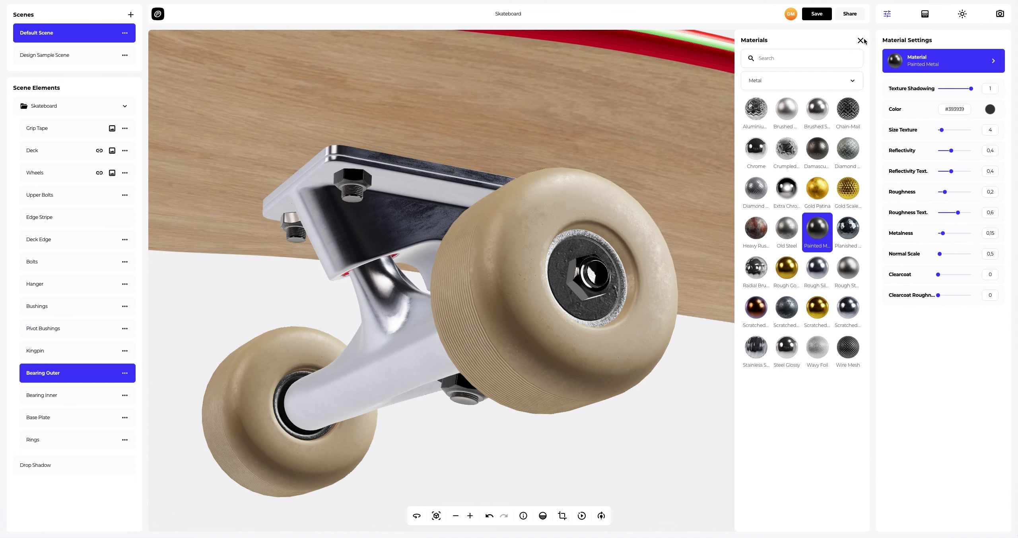
pyautogui.click(861, 40)
# - Colour the outer bearings #141414 and raise their Size Texture to 12.2
pyautogui.click(990, 109)
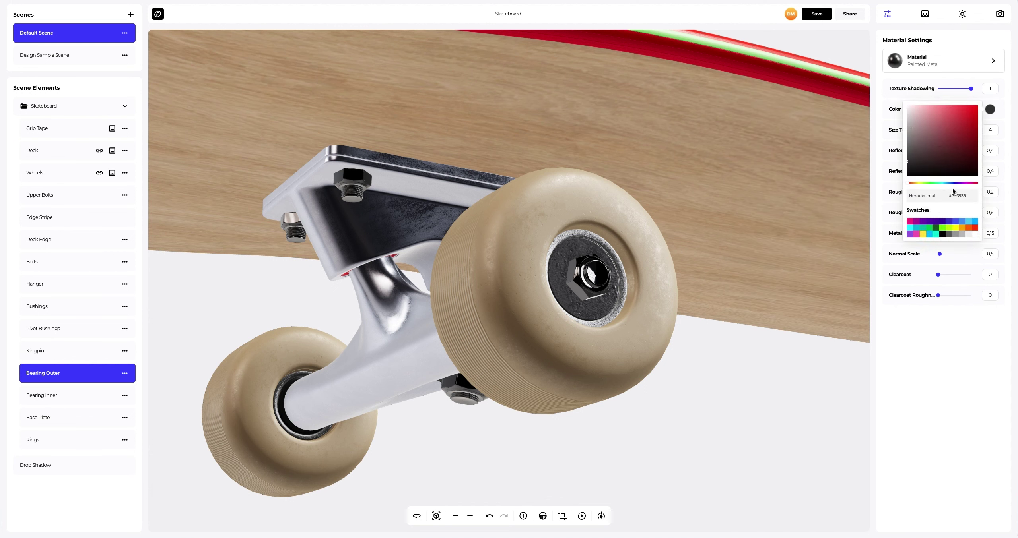
pyautogui.doubleClick(967, 196)
pyautogui.write('141414')
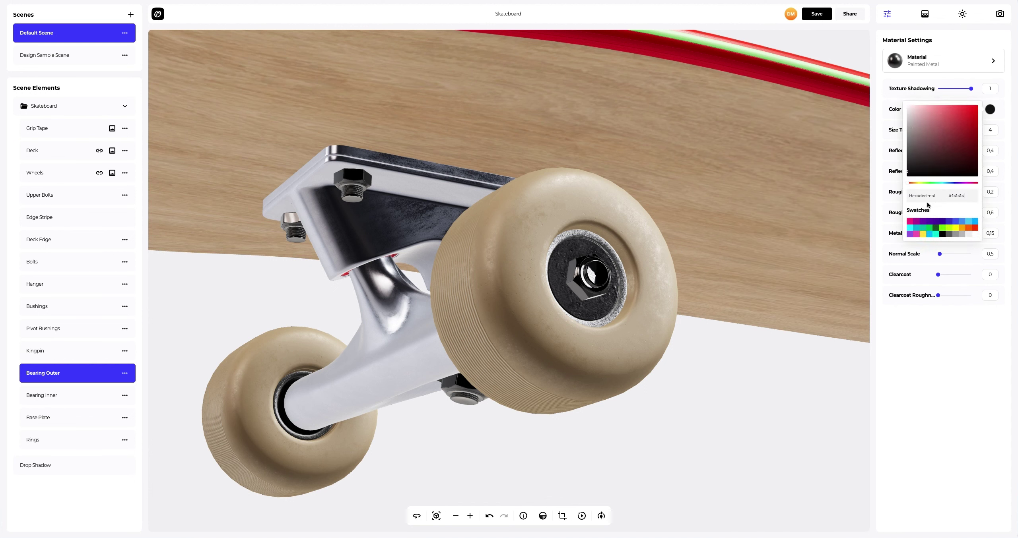
pyautogui.click(874, 226)
pyautogui.moveTo(942, 131); pyautogui.dragTo(977, 152)
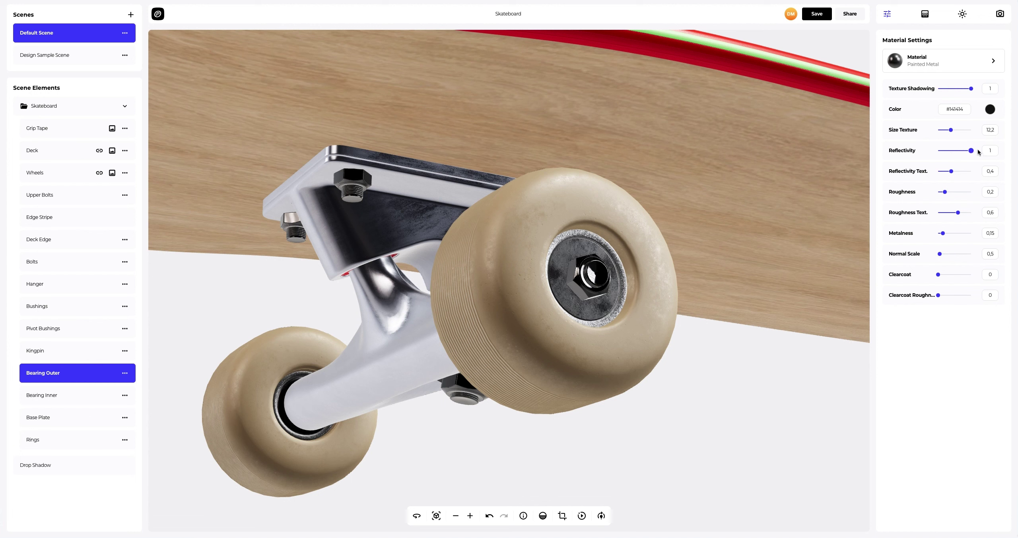
# - Replace the Bearing Inner's Rough Steel material with Chrome from the Metal category
pyautogui.click(59, 395)
pyautogui.click(945, 63)
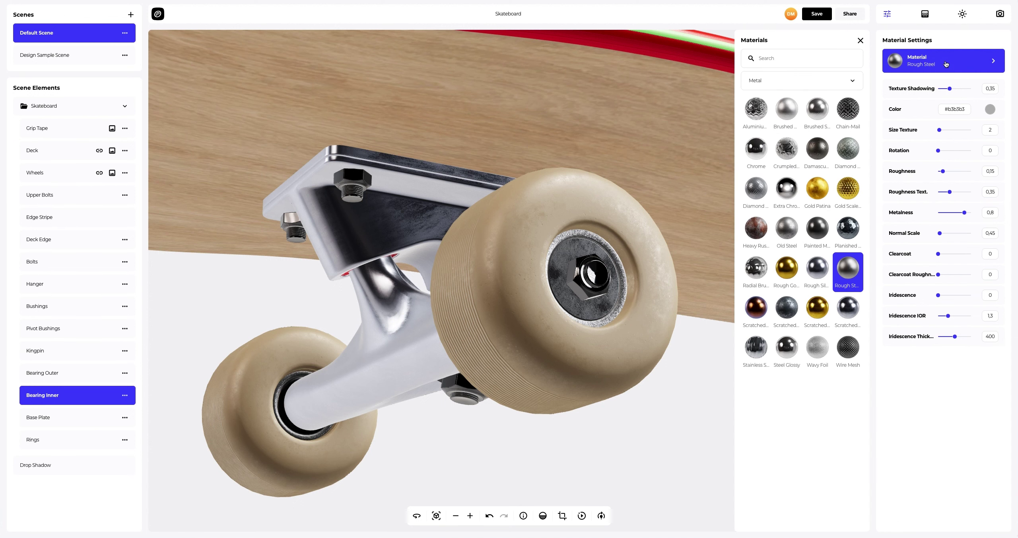
pyautogui.click(757, 150)
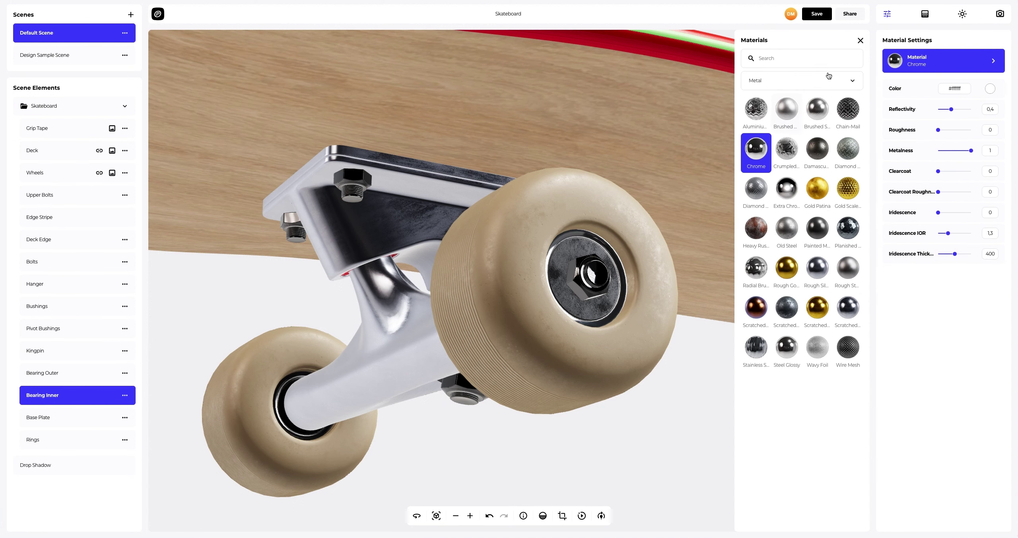
pyautogui.click(859, 40)
pyautogui.moveTo(713, 138); pyautogui.dragTo(579, 184)
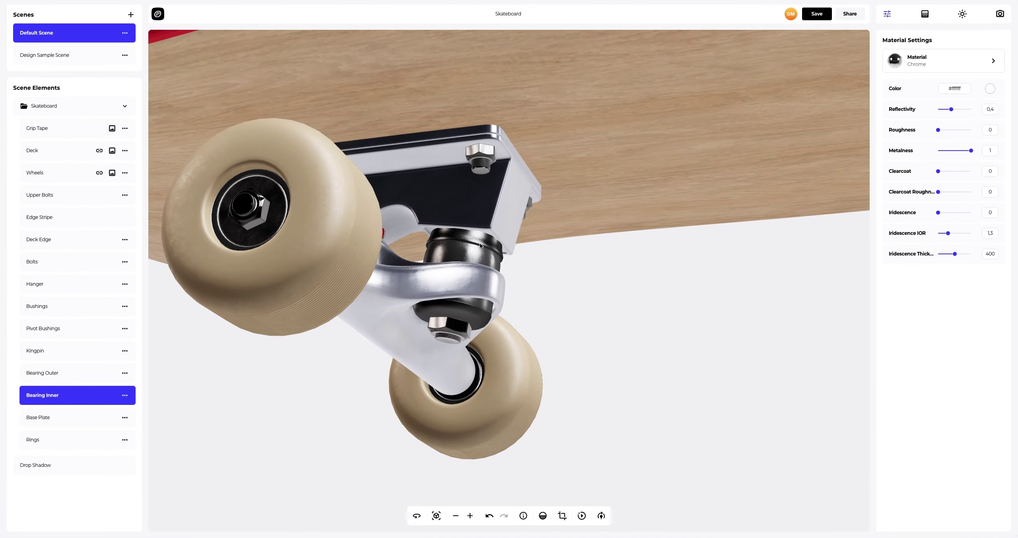
pyautogui.scroll(5, 441, 269)
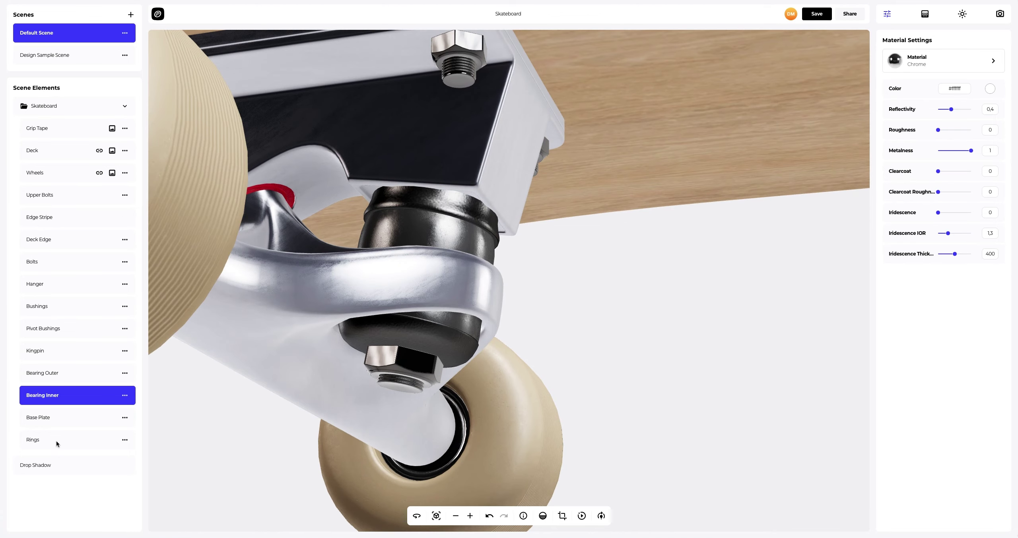
# - Apply Worn Rubber from the Rubber category to the Rings and raise Reflectivity to 1
pyautogui.click(55, 440)
pyautogui.click(969, 64)
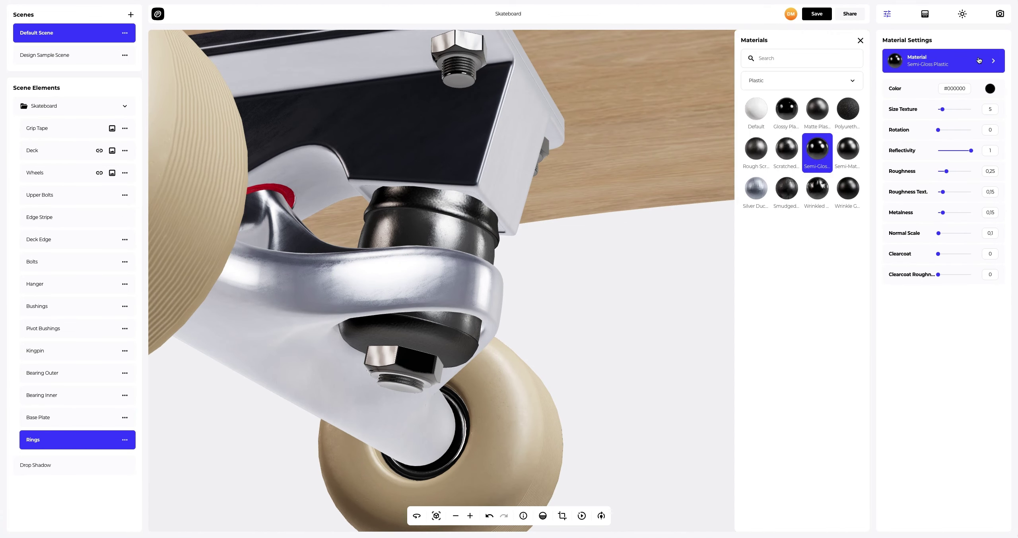
pyautogui.click(793, 81)
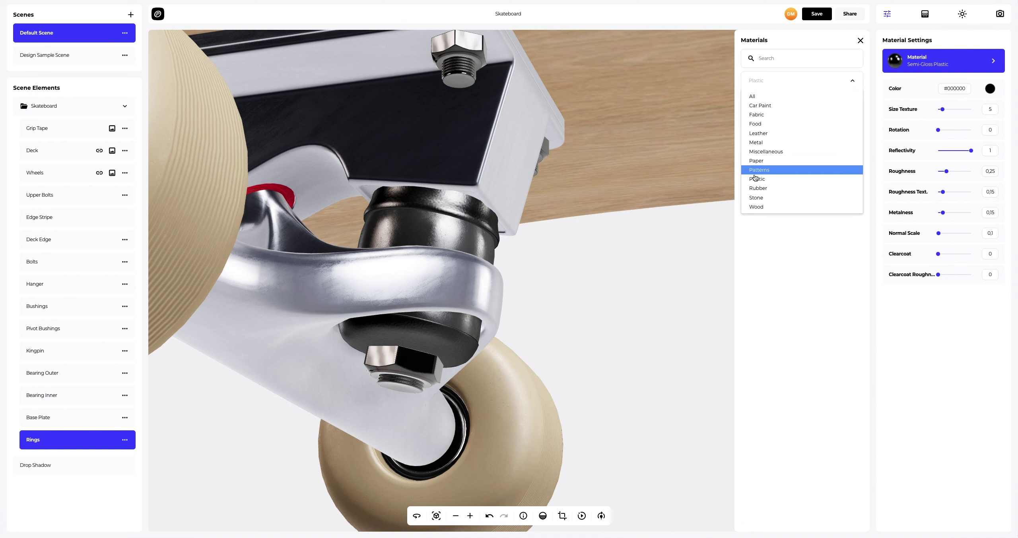
pyautogui.click(752, 188)
pyautogui.click(818, 109)
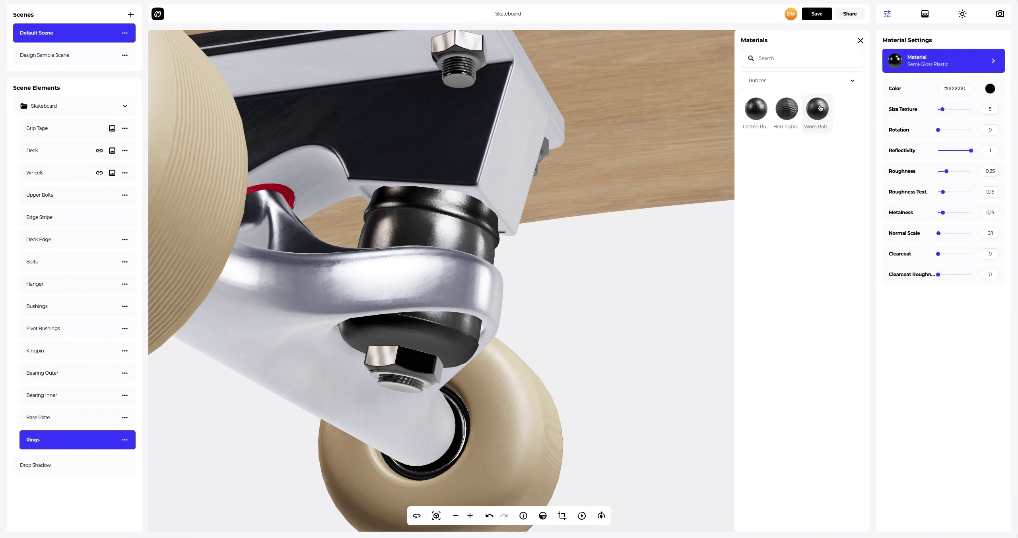
pyautogui.moveTo(951, 151); pyautogui.dragTo(979, 152)
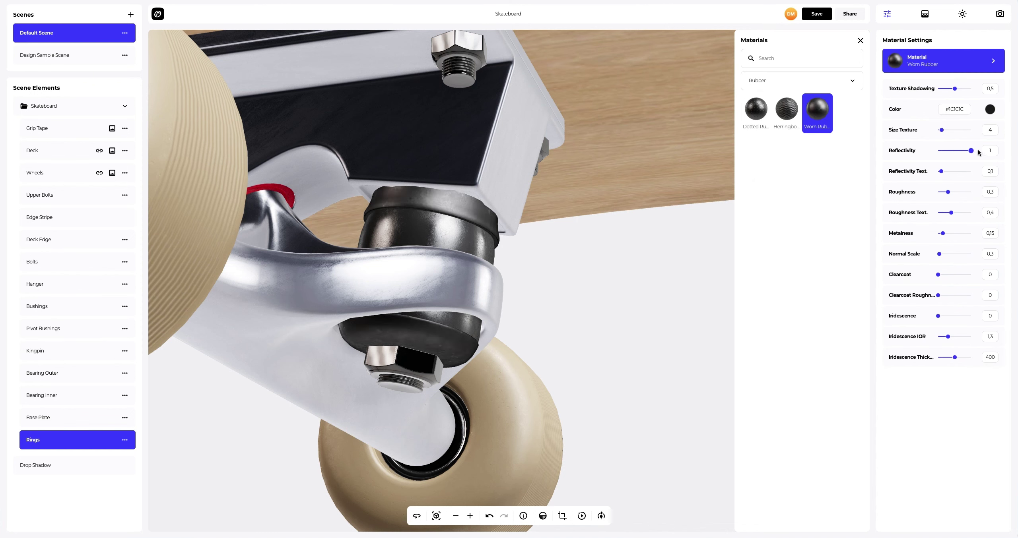
pyautogui.click(860, 41)
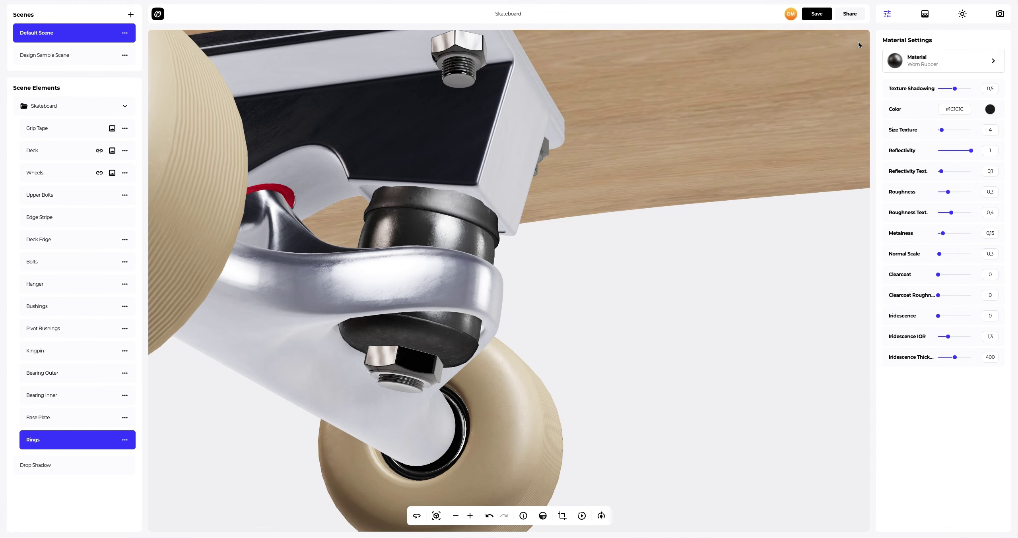
# - Reset the view to the whole skateboard and select Grip Tape for design editing
pyautogui.scroll(-5, 601, 220)
pyautogui.scroll(-5, 601, 221)
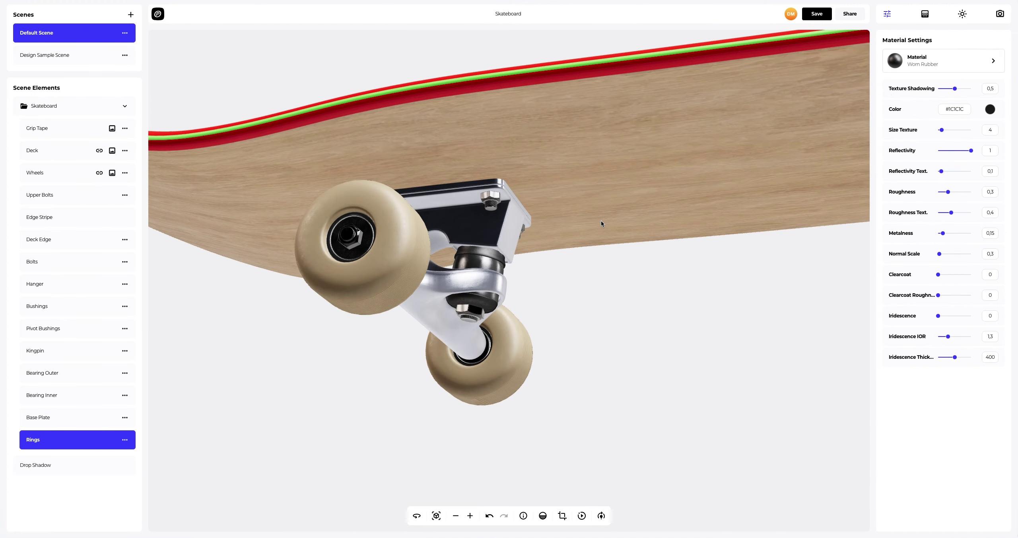
pyautogui.click(436, 516)
pyautogui.moveTo(379, 408); pyautogui.dragTo(399, 393)
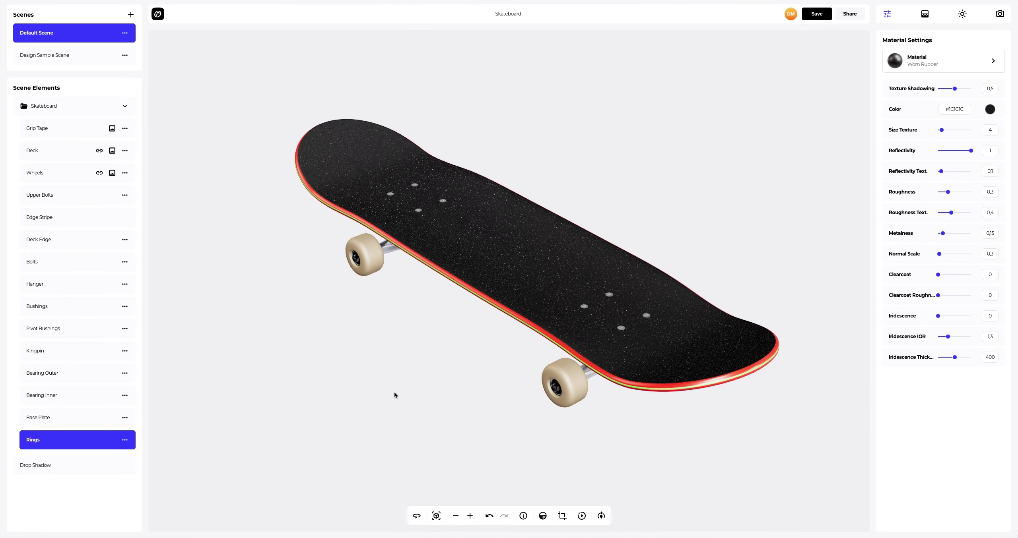
pyautogui.click(58, 129)
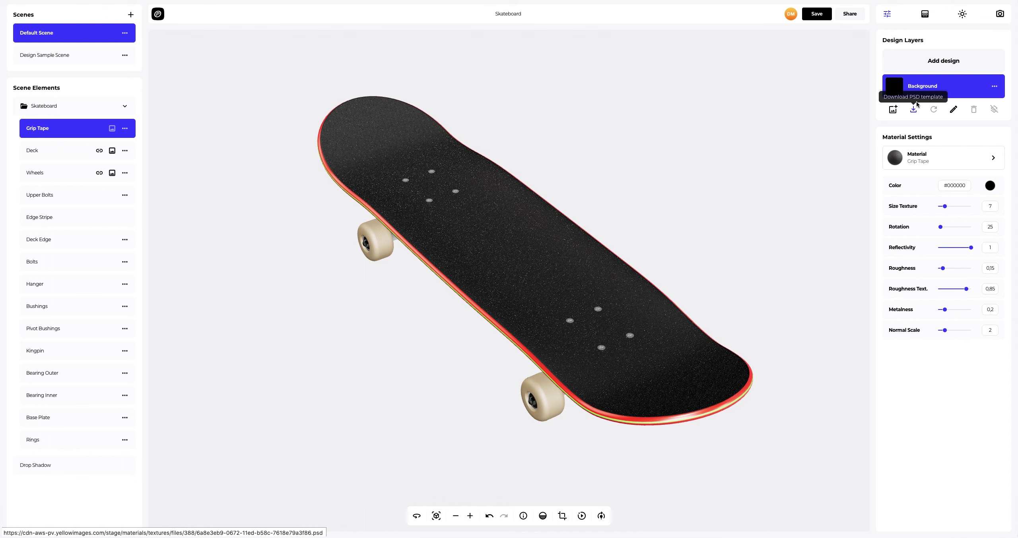
# - Load Grip.jpg as a new design image on the grip tape
pyautogui.click(941, 60)
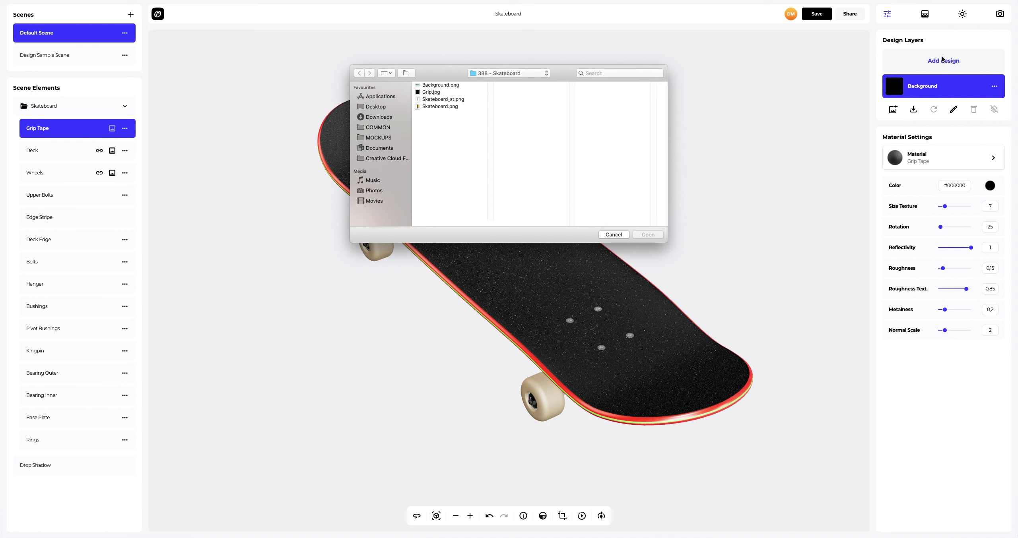
pyautogui.click(436, 92)
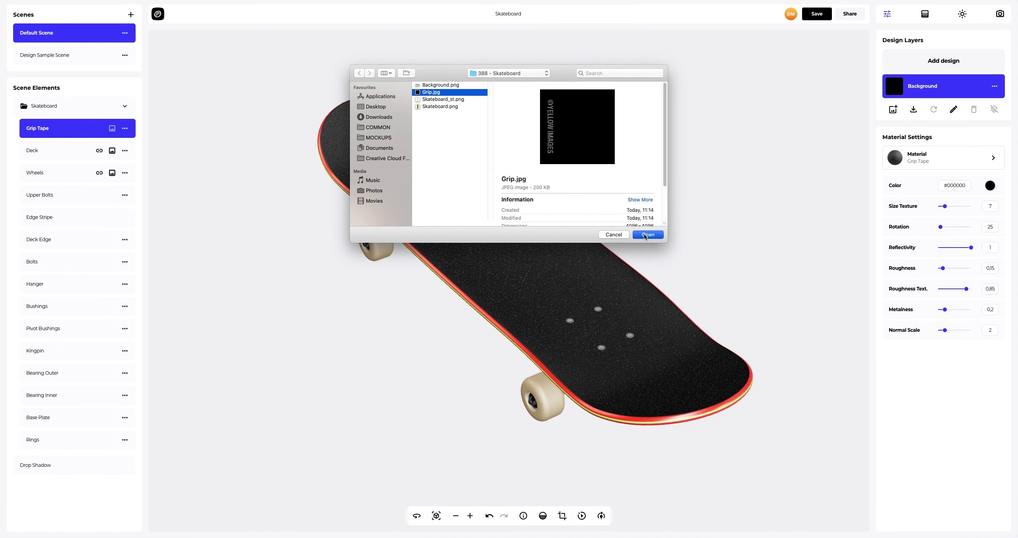
pyautogui.click(647, 234)
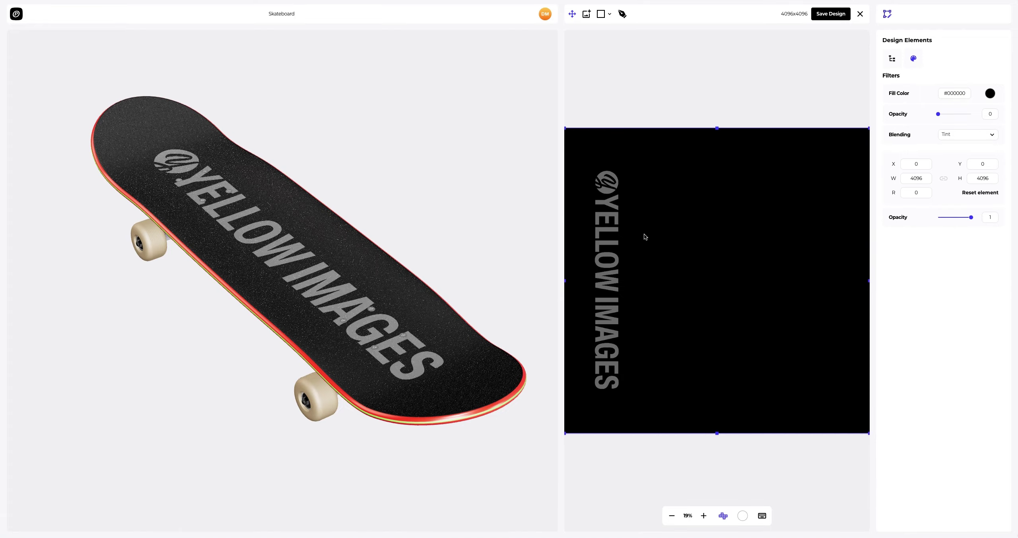
# - Fade the grip design to inspect the board, restore opacity 1, and save it
pyautogui.moveTo(467, 261); pyautogui.dragTo(367, 310)
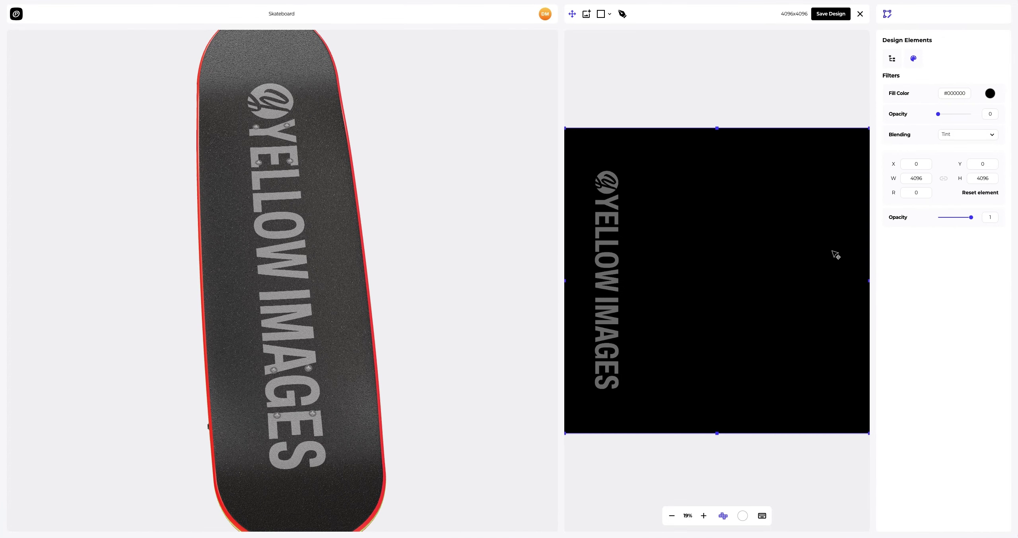
pyautogui.moveTo(970, 218); pyautogui.dragTo(943, 219)
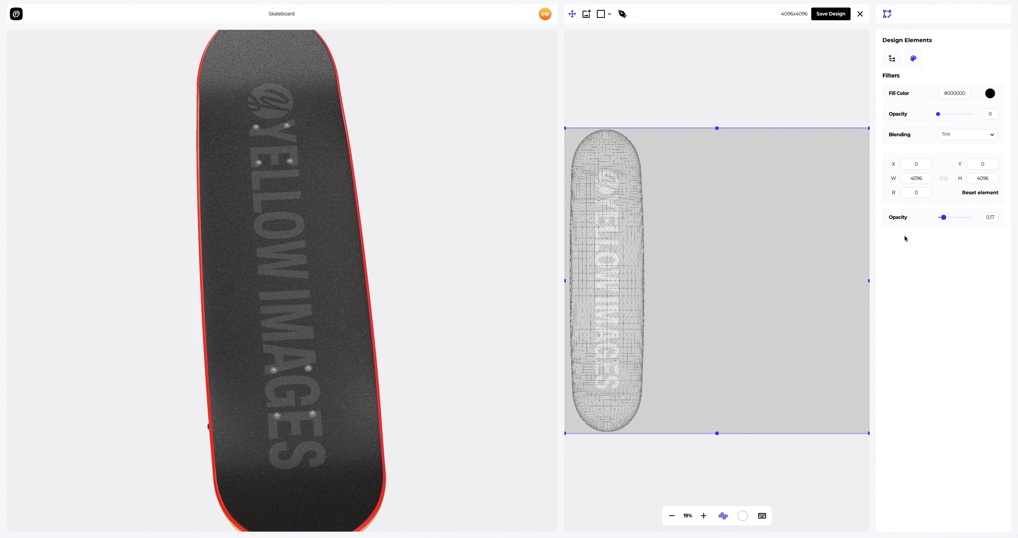
pyautogui.moveTo(944, 218); pyautogui.dragTo(977, 220)
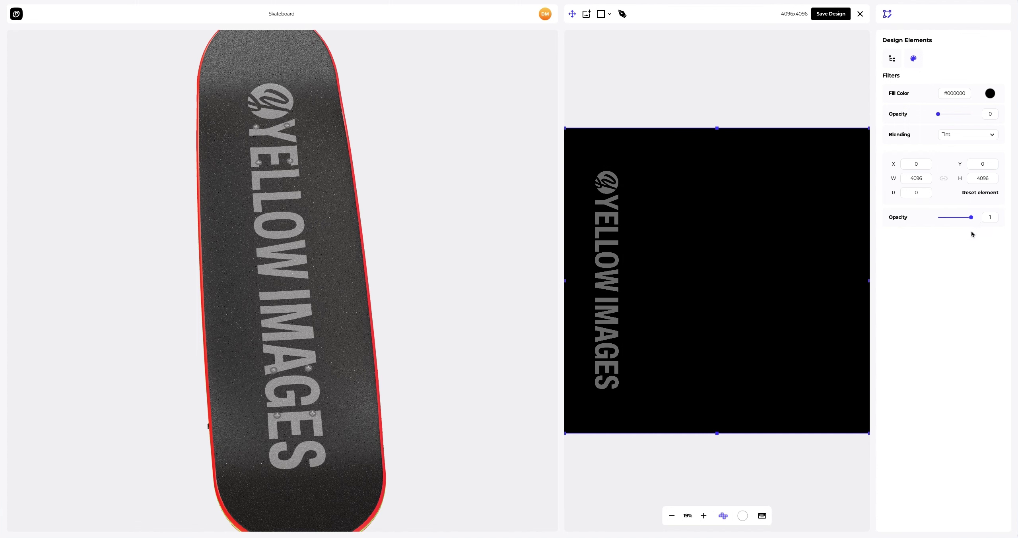
pyautogui.click(836, 14)
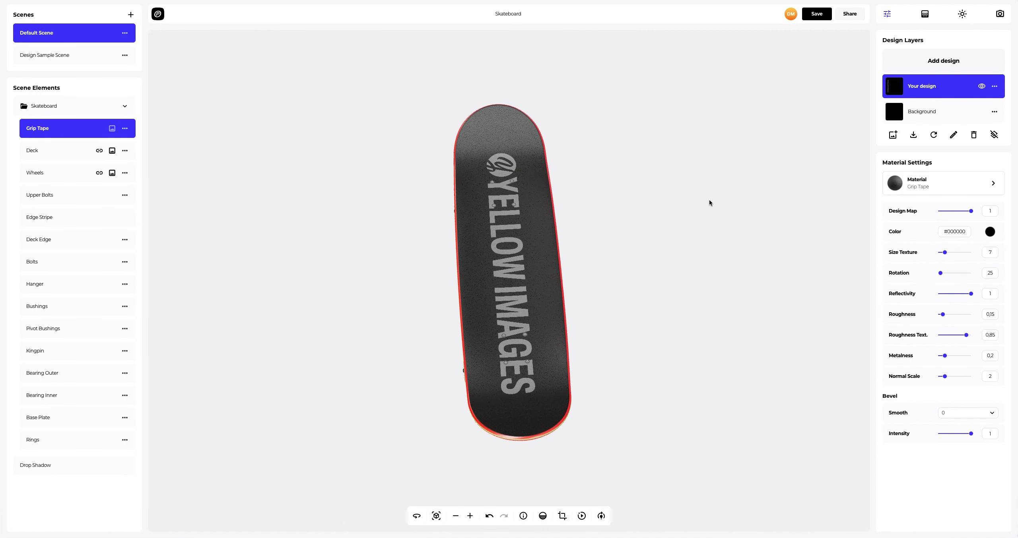
# - Select the Deck from the underside view and load Skateboard.png as its new design
pyautogui.moveTo(468, 229); pyautogui.dragTo(646, 62)
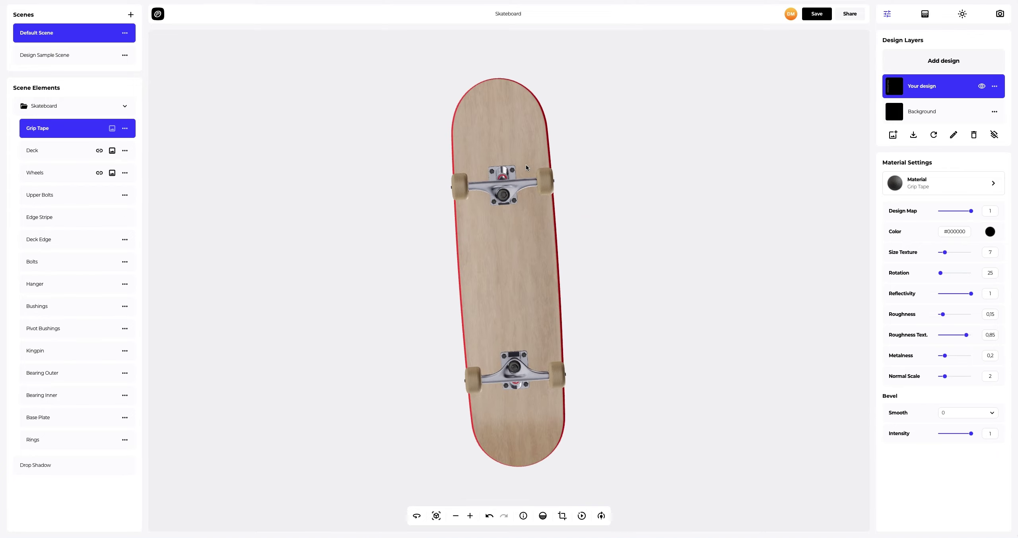
pyautogui.click(41, 148)
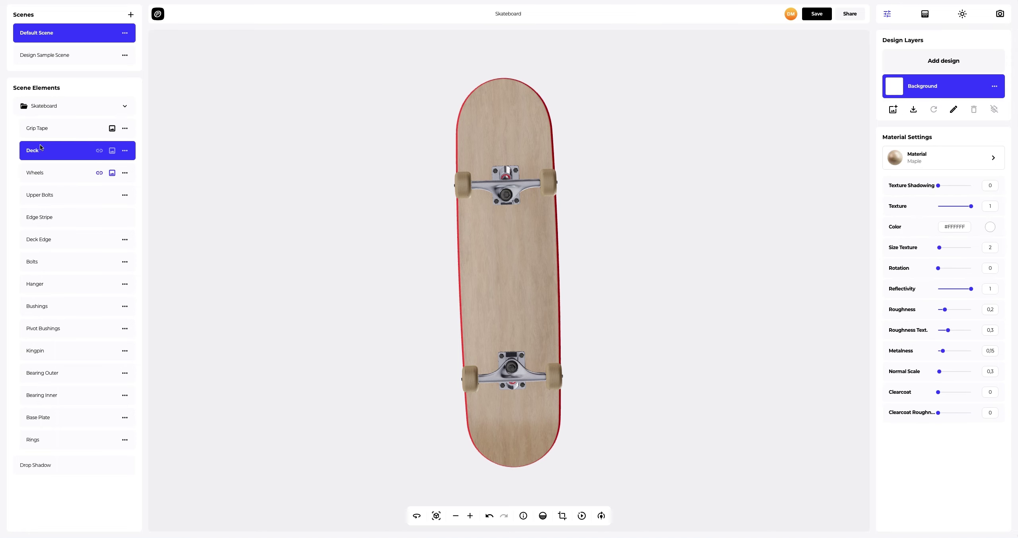
pyautogui.click(953, 60)
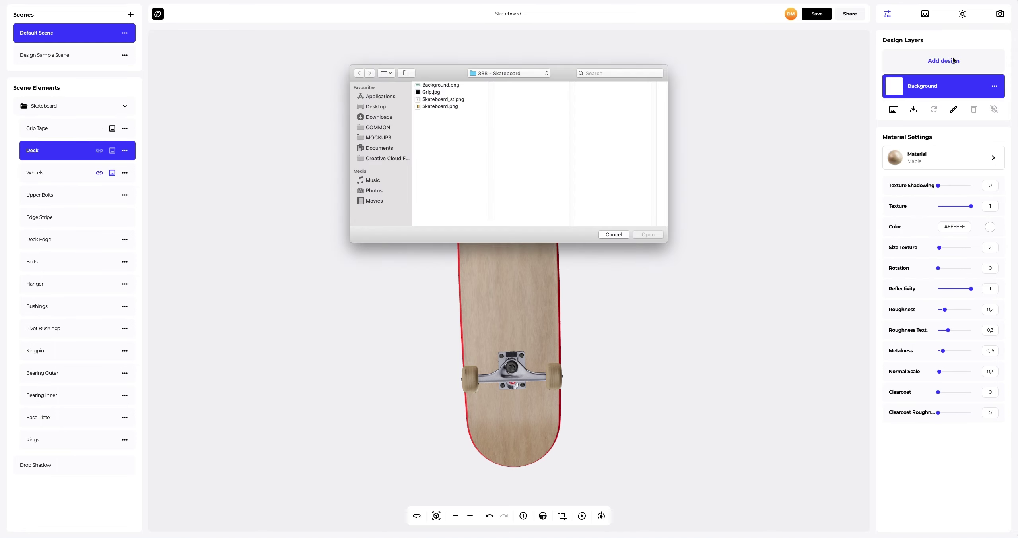
pyautogui.click(431, 107)
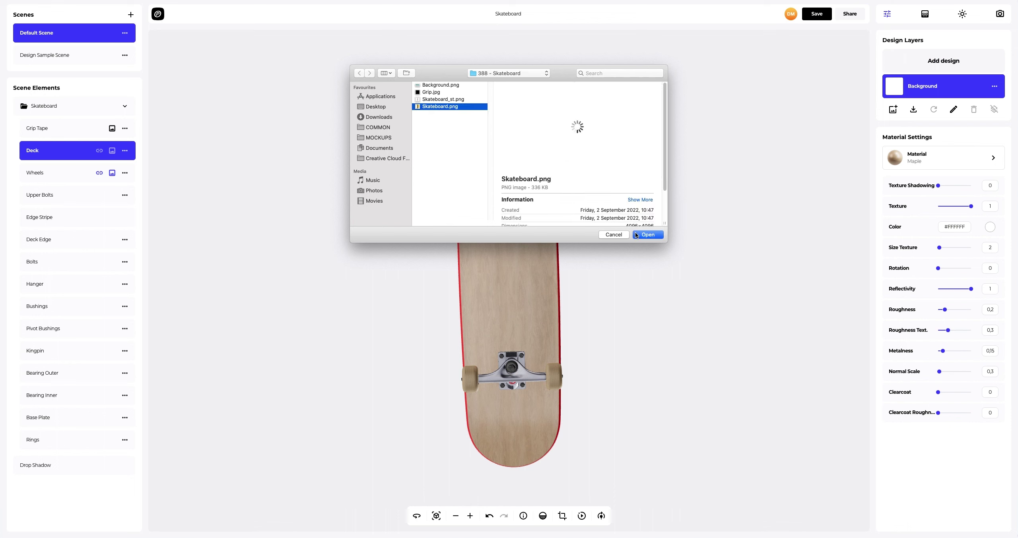
pyautogui.click(635, 235)
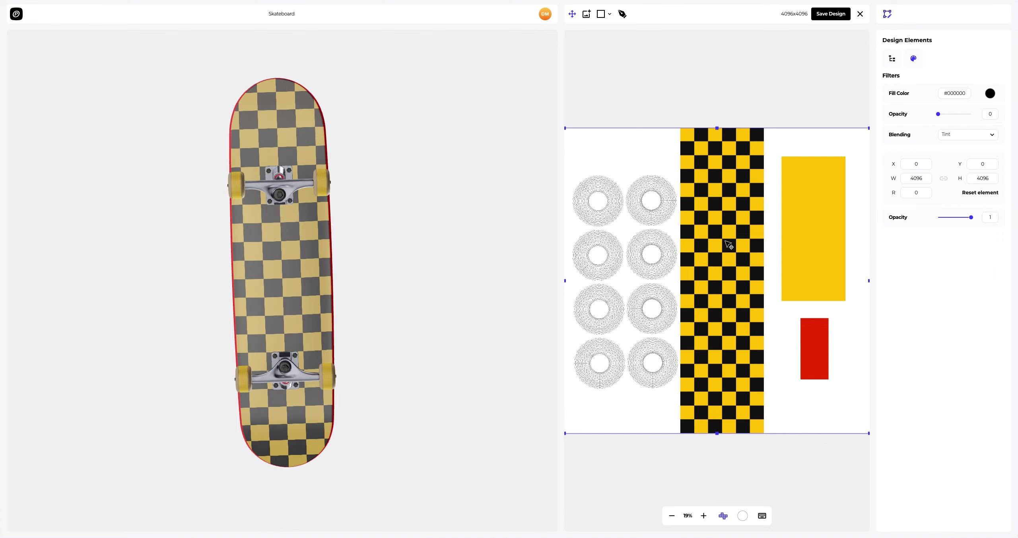
# - Position the Skateboard.png design at X 0 and Y 0 on the deck layout
pyautogui.moveTo(725, 232); pyautogui.dragTo(726, 236)
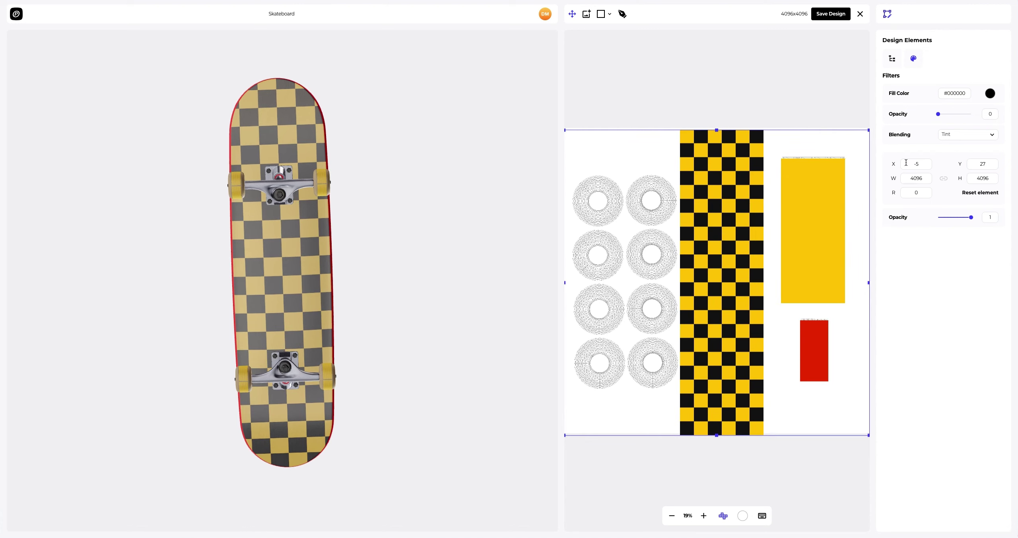
pyautogui.write('0')
pyautogui.click(969, 164)
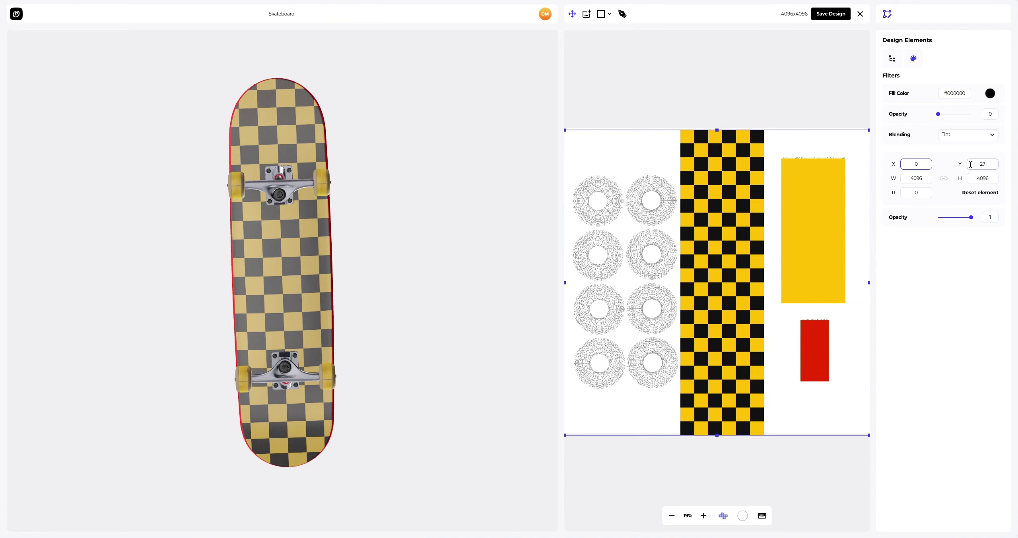
pyautogui.write('0')
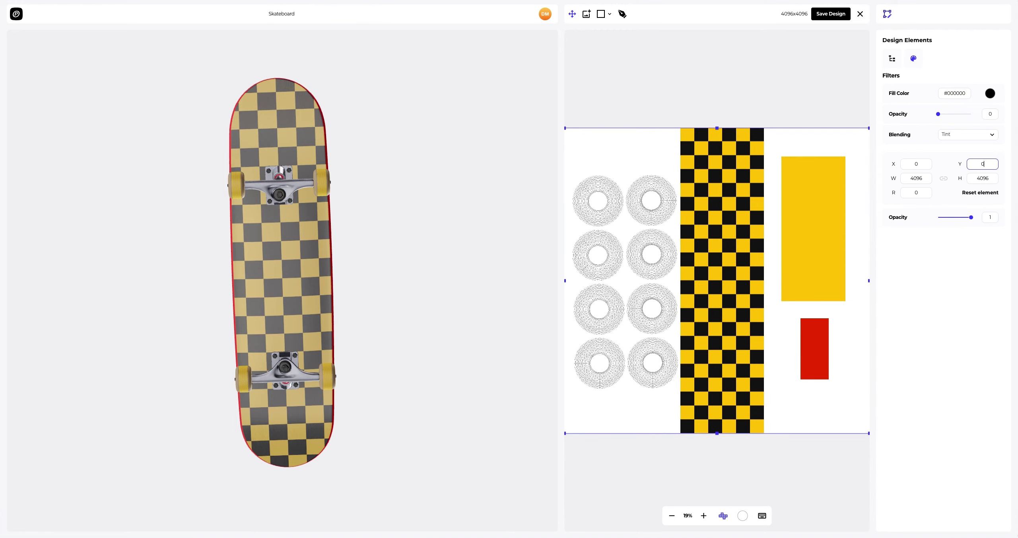
# - Save the deck design and change the deck material to White Ash
pyautogui.click(830, 14)
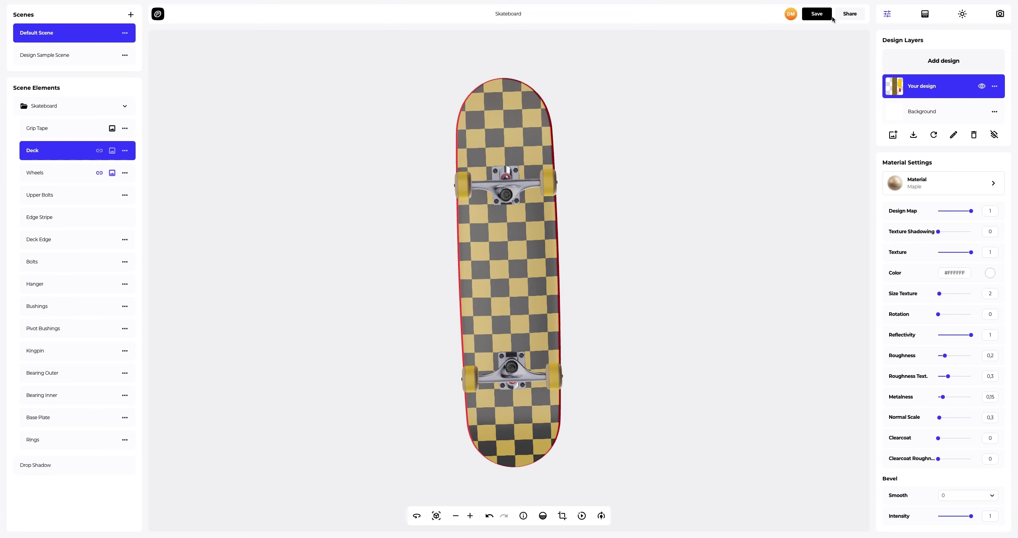
pyautogui.scroll(5, 535, 248)
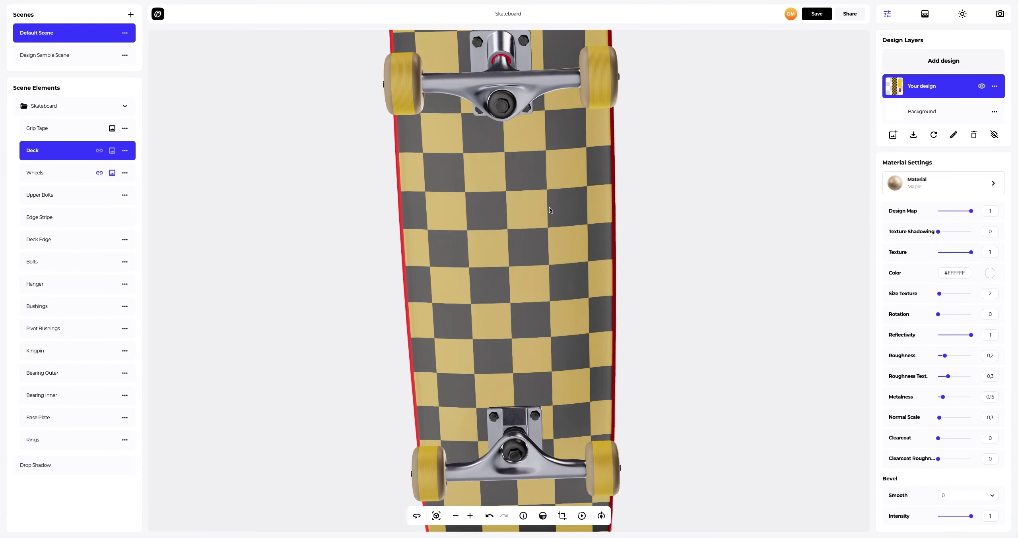
pyautogui.scroll(3, 552, 211)
pyautogui.scroll(1, 553, 213)
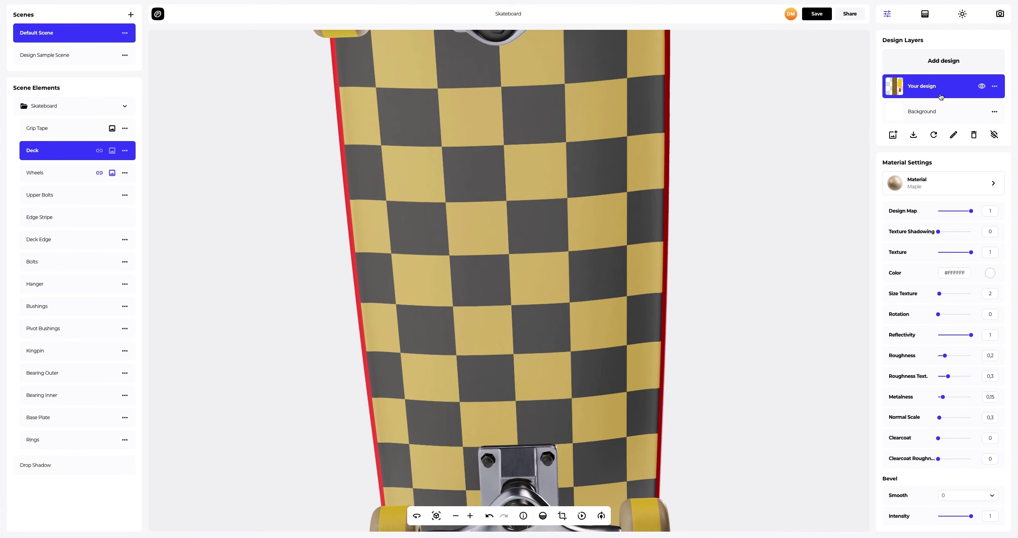
pyautogui.click(936, 186)
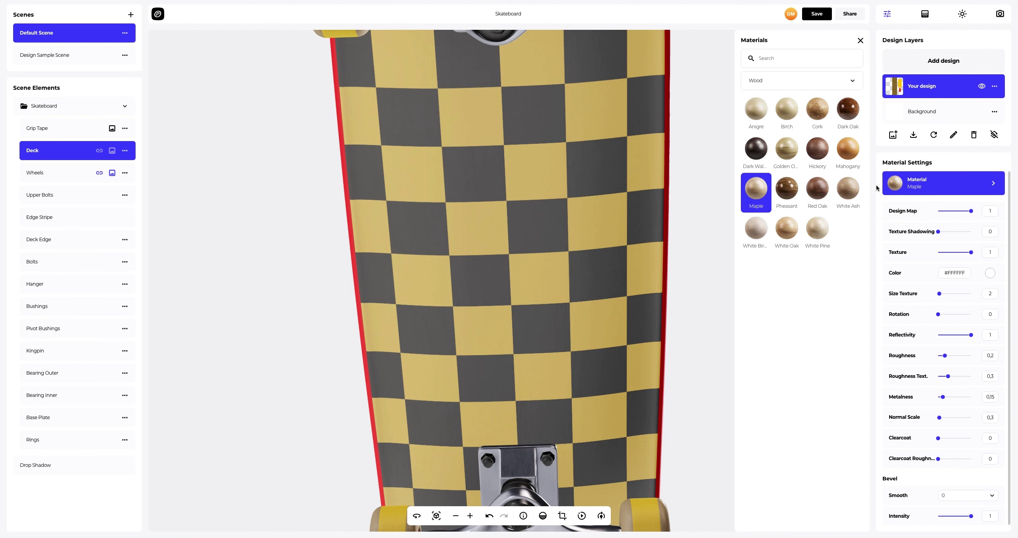
pyautogui.click(847, 188)
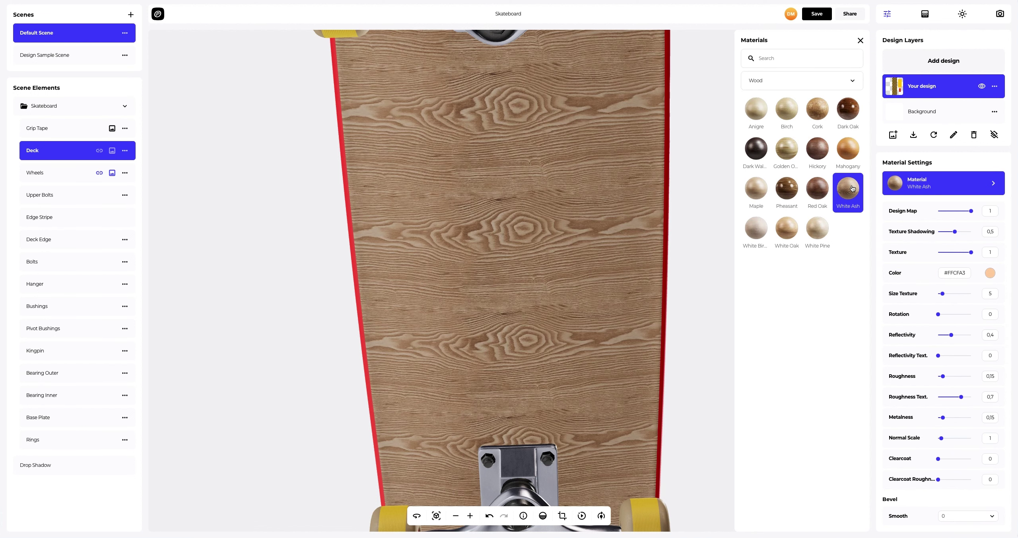
pyautogui.click(861, 41)
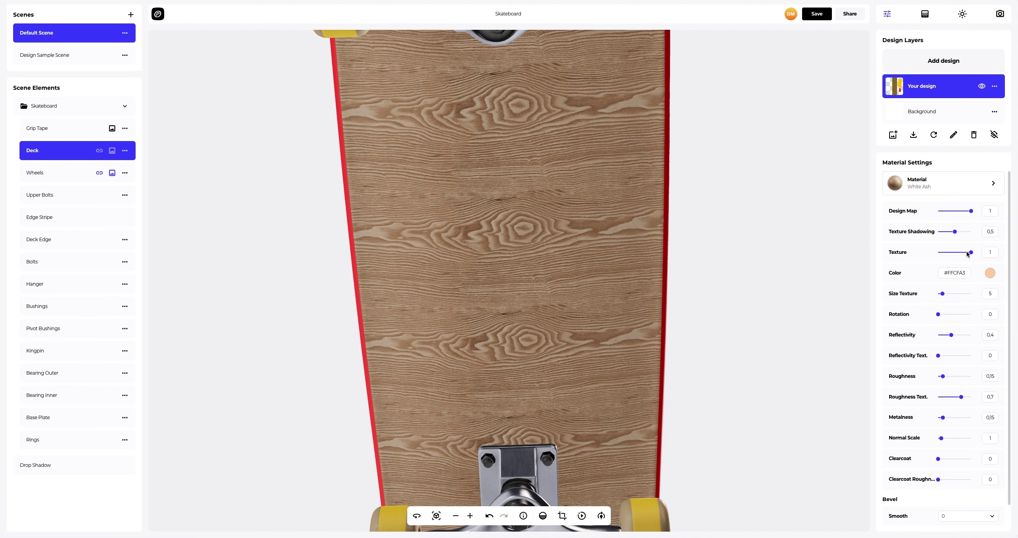
# - Weaken the wood texture, rotate the grain 90, set Size Texture 8.3 and Reflectivity 0.7
pyautogui.moveTo(970, 254); pyautogui.dragTo(941, 234)
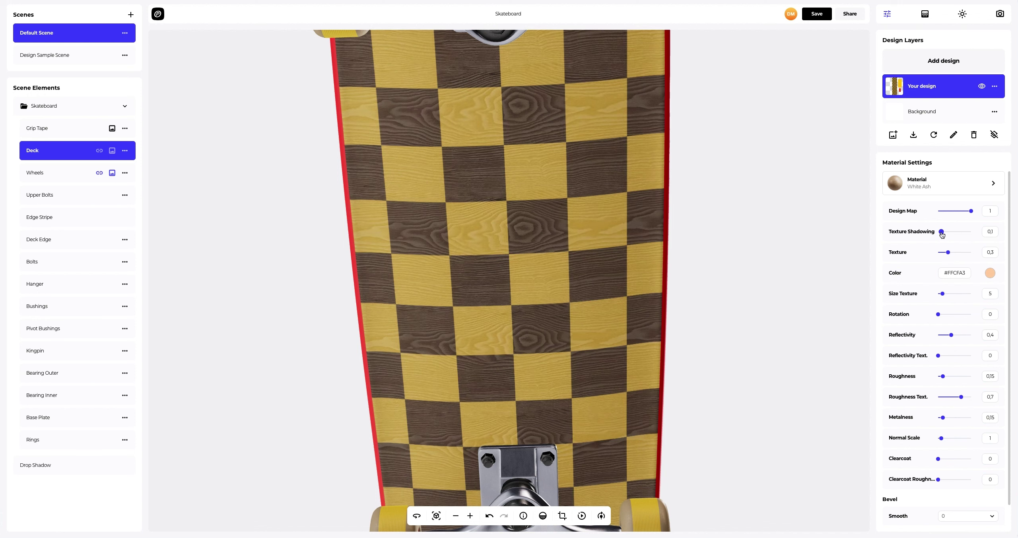
pyautogui.click(985, 315)
pyautogui.press('Return')
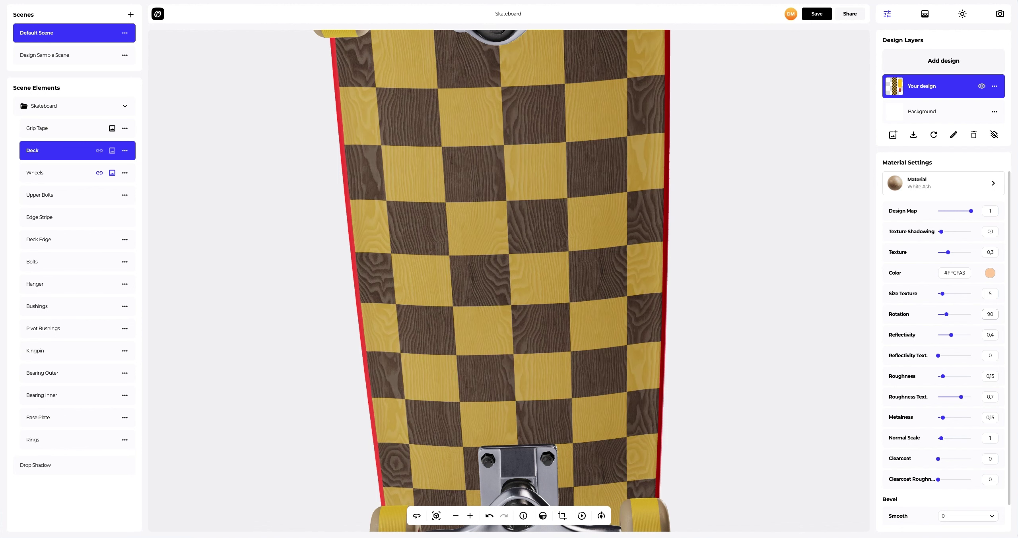
pyautogui.moveTo(942, 293); pyautogui.dragTo(946, 294)
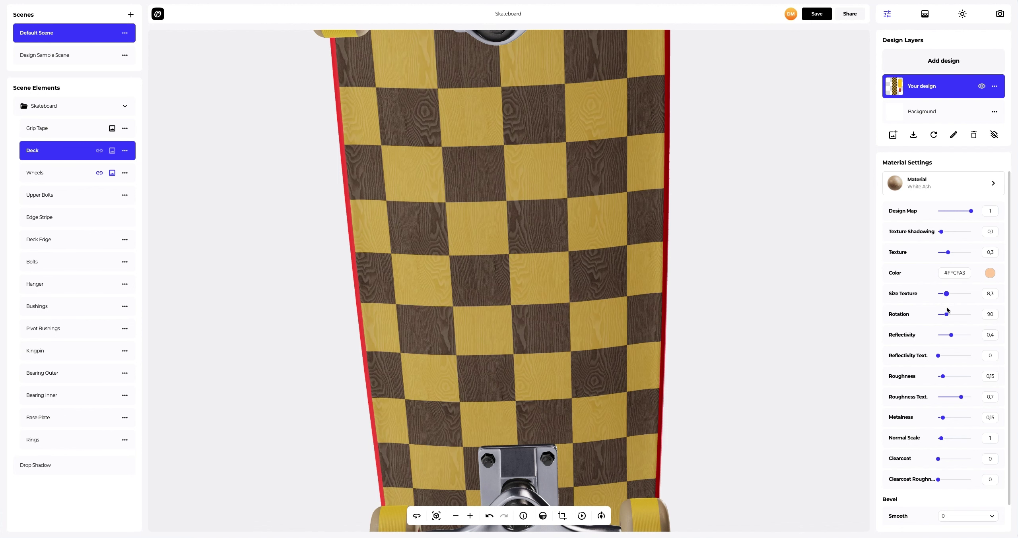
pyautogui.moveTo(951, 337); pyautogui.dragTo(960, 336)
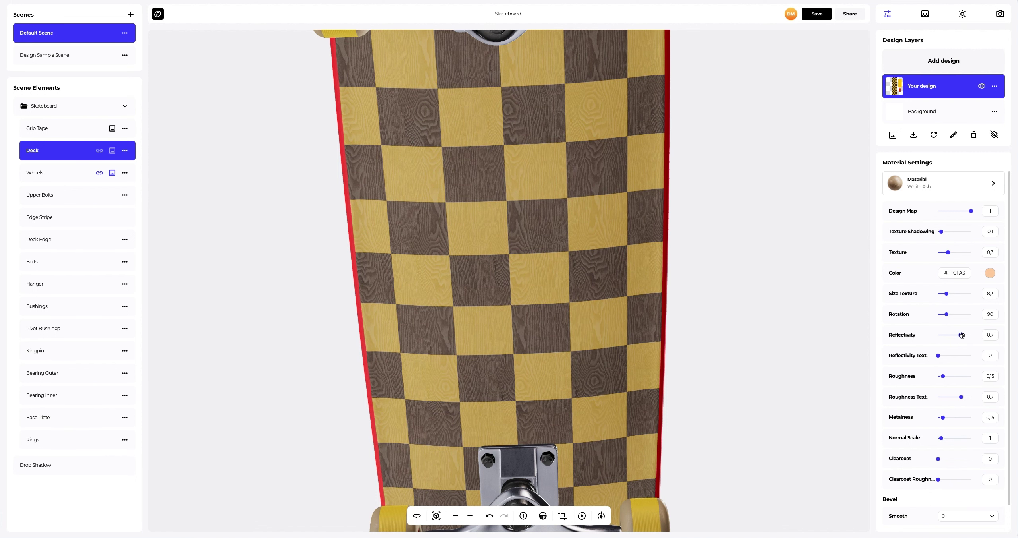
pyautogui.scroll(-5, 746, 292)
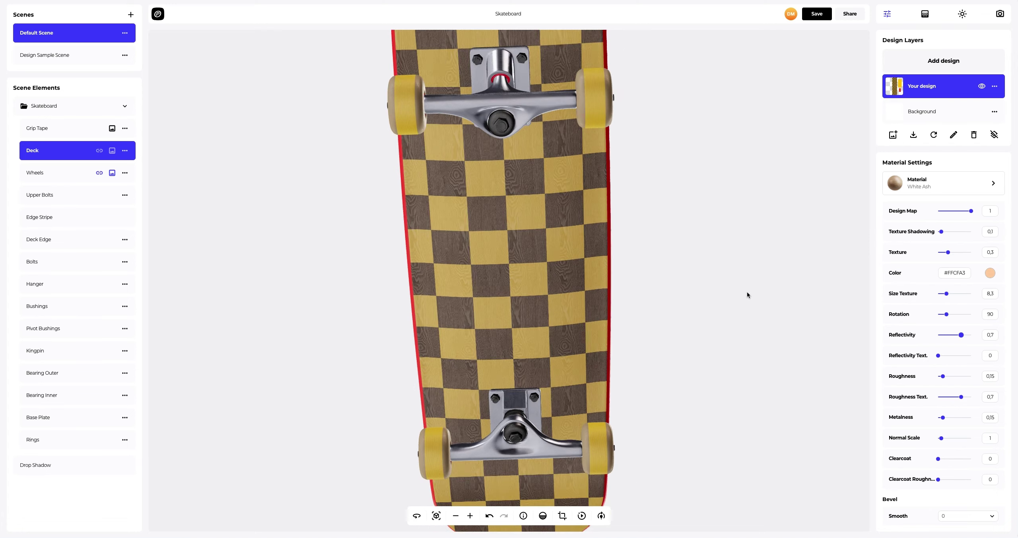
# - Add Skateboard_st.png as a second deck design with stickers and save it
pyautogui.moveTo(620, 272); pyautogui.dragTo(615, 243)
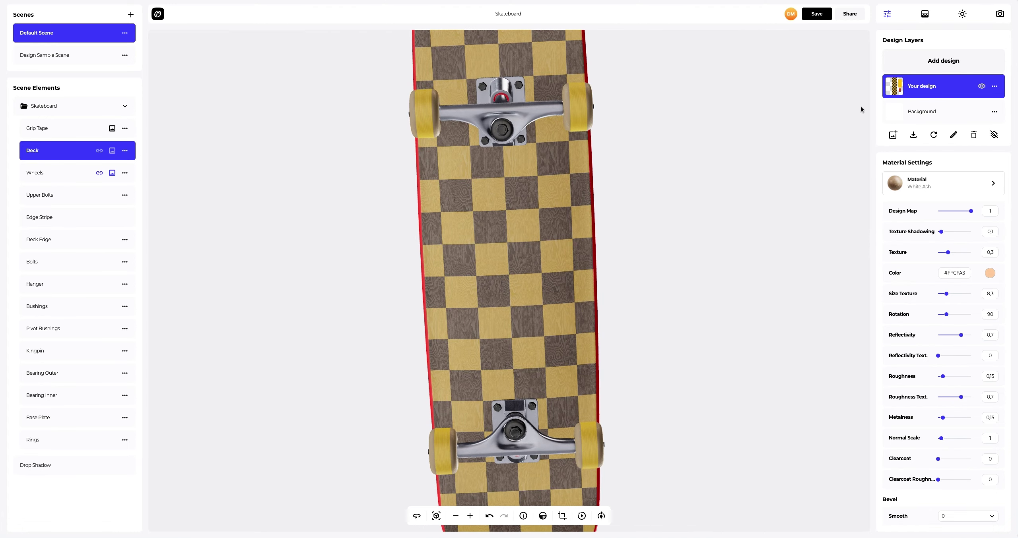
pyautogui.click(951, 60)
pyautogui.click(458, 99)
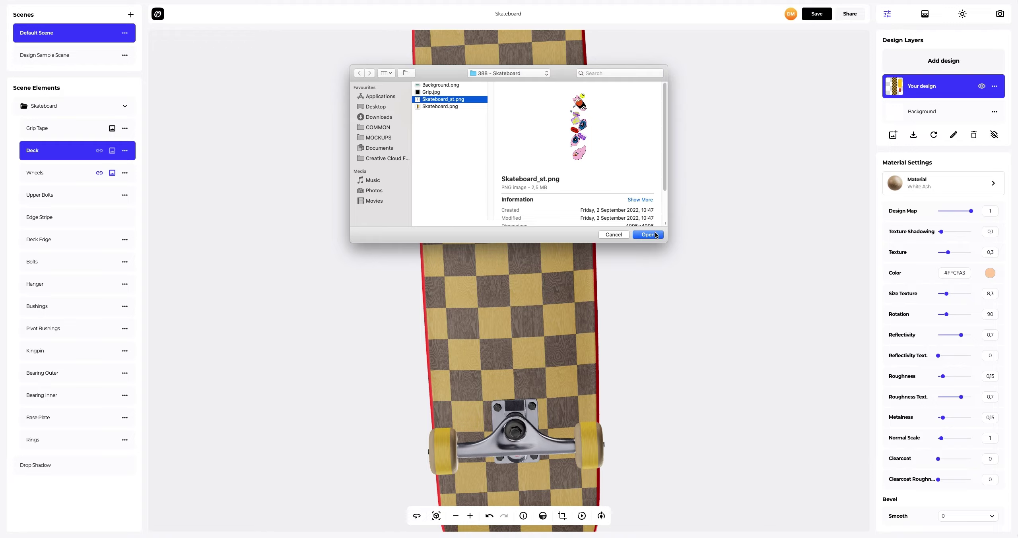
pyautogui.click(648, 234)
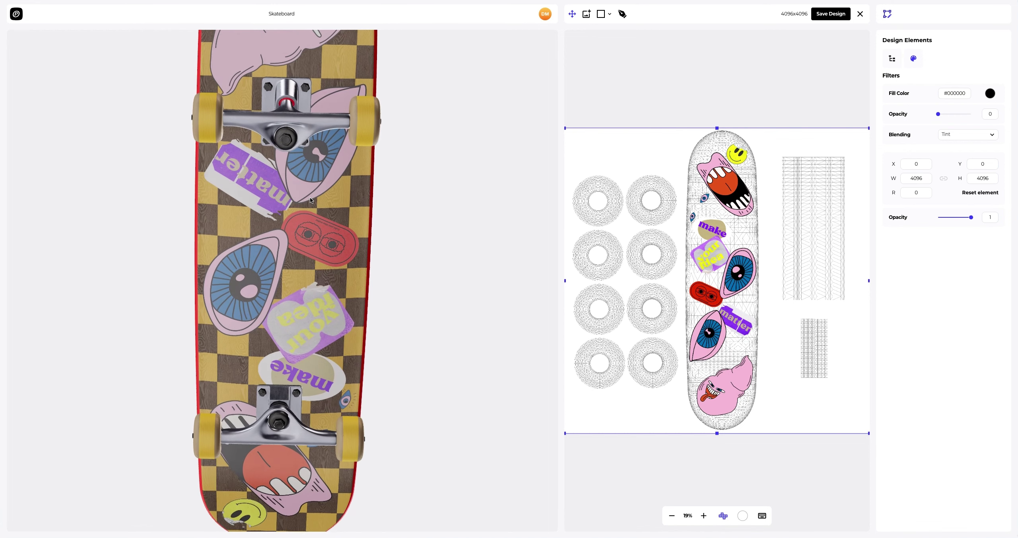
pyautogui.click(822, 17)
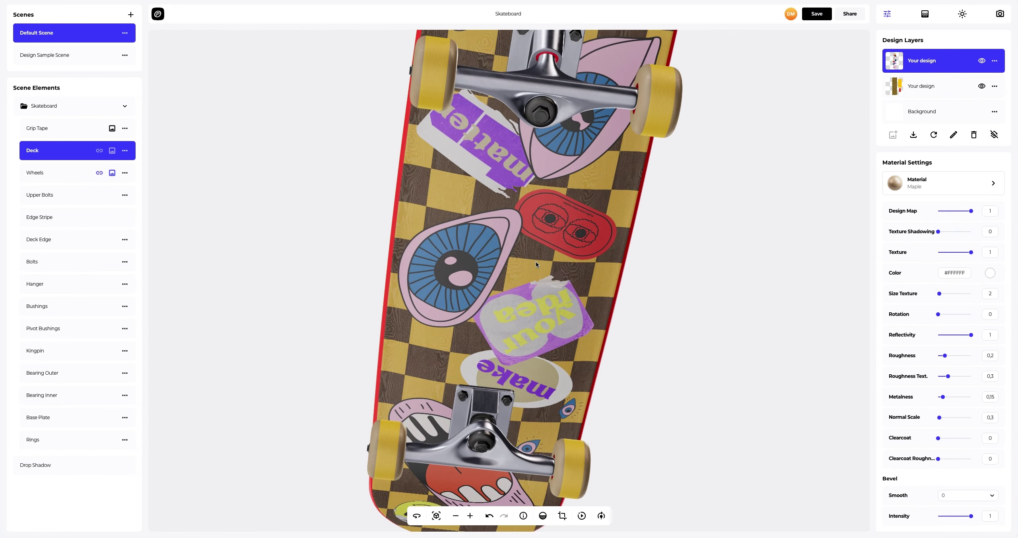
# - Apply the Carbon Fiber material from the Fabric category to the deck
pyautogui.scroll(5, 535, 263)
pyautogui.scroll(-5, 536, 262)
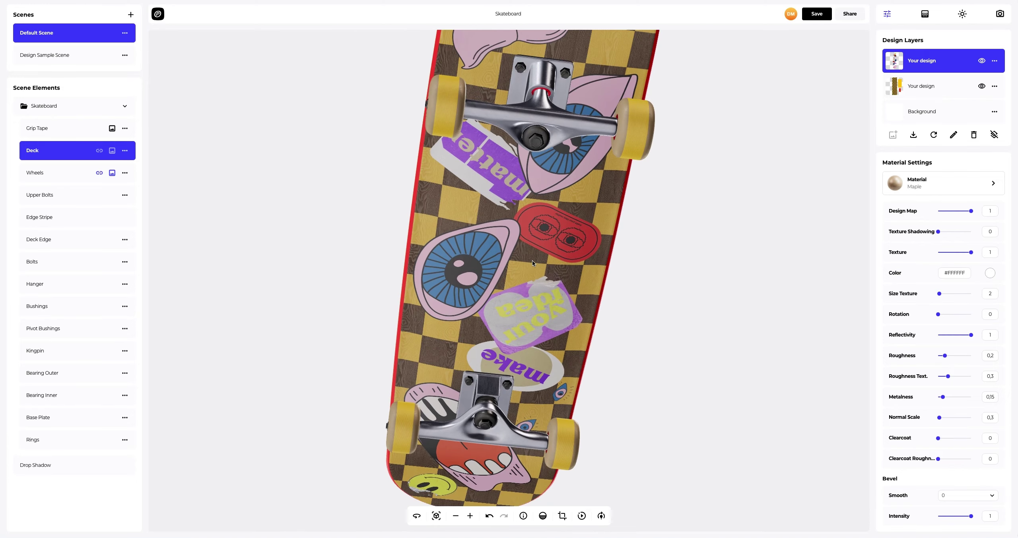
pyautogui.moveTo(532, 261); pyautogui.dragTo(247, 118)
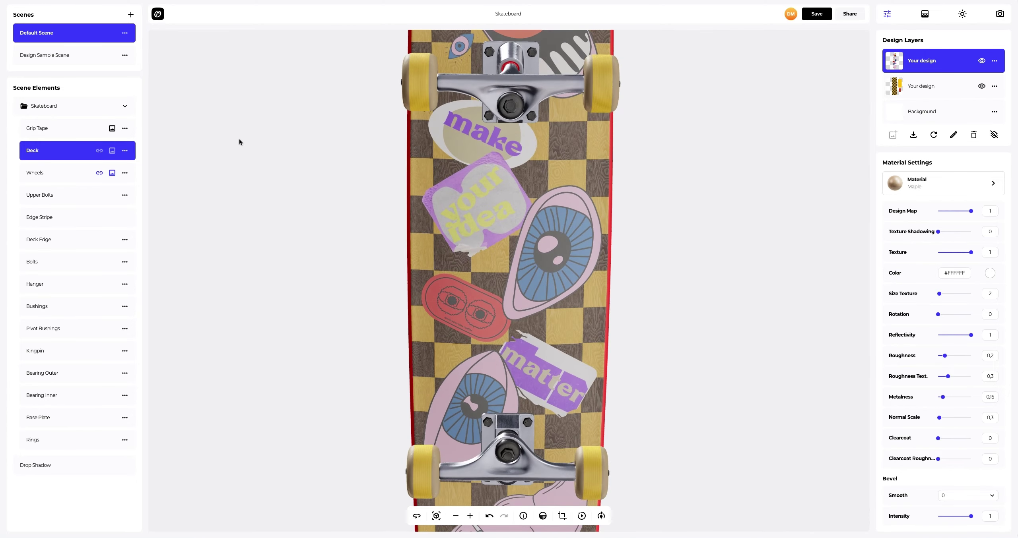
pyautogui.scroll(5, 520, 230)
pyautogui.scroll(2, 521, 230)
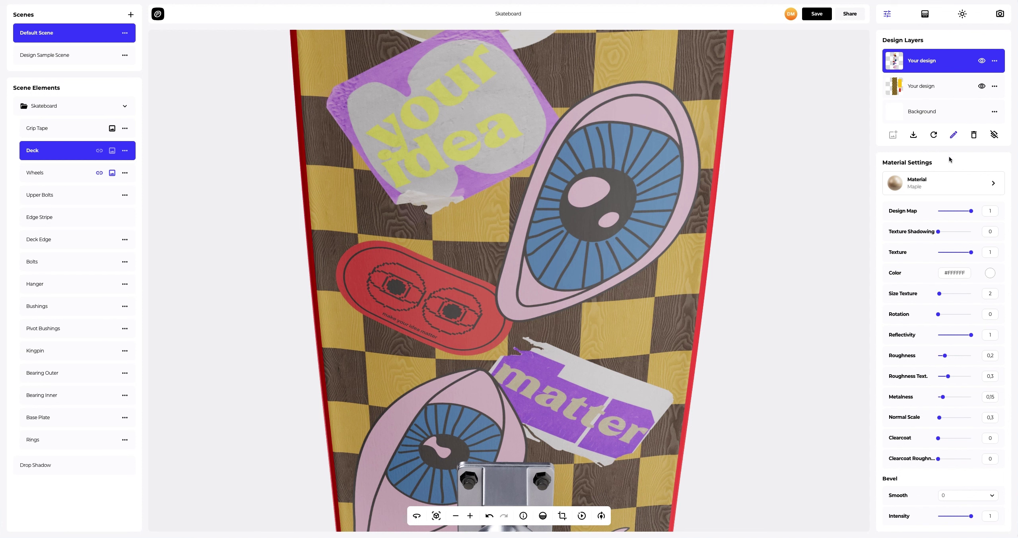
pyautogui.click(946, 190)
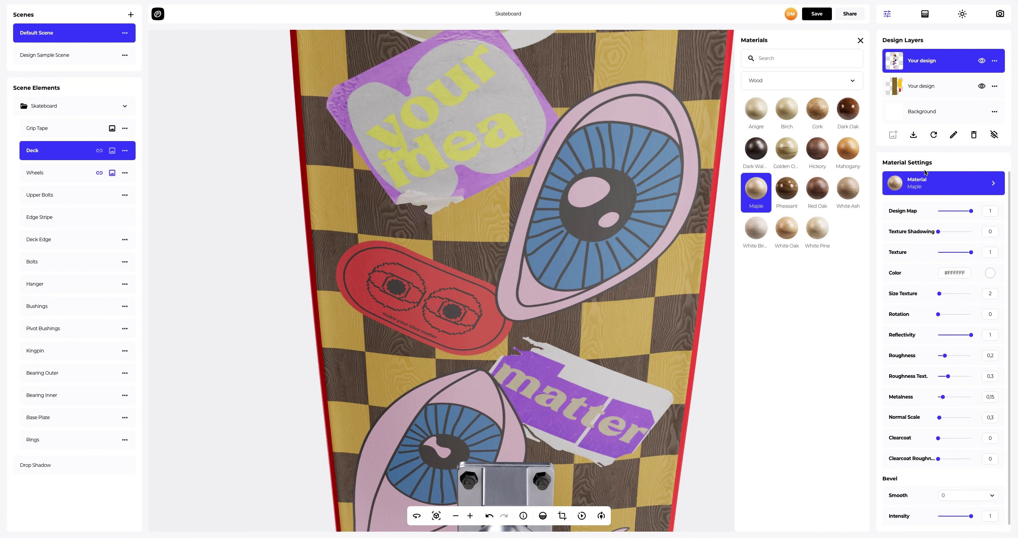
pyautogui.click(799, 80)
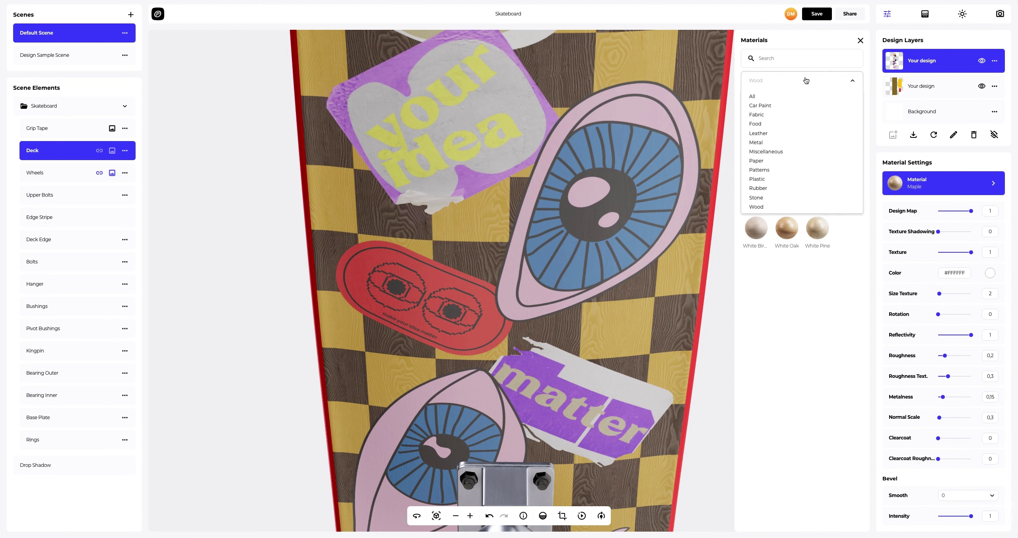
pyautogui.click(764, 114)
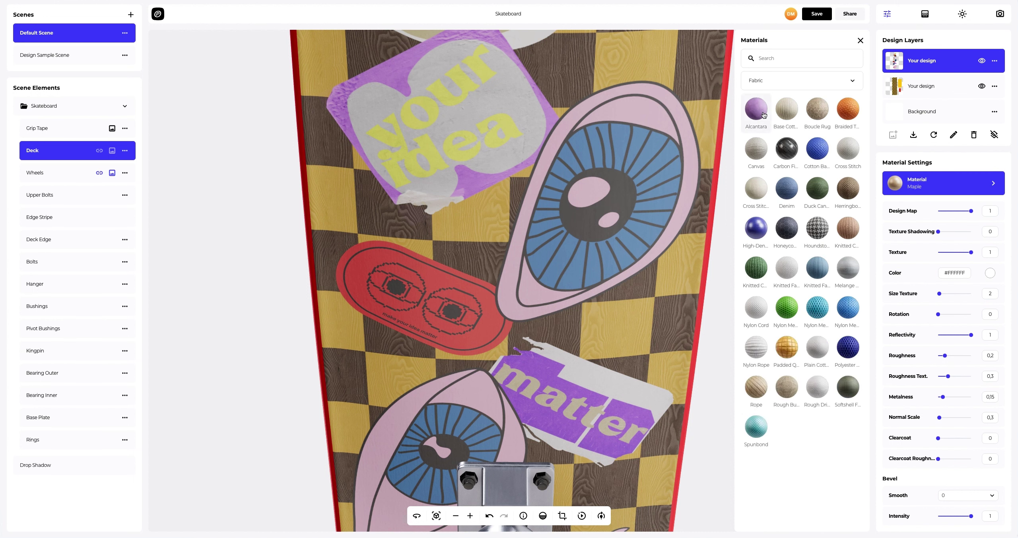
pyautogui.click(791, 154)
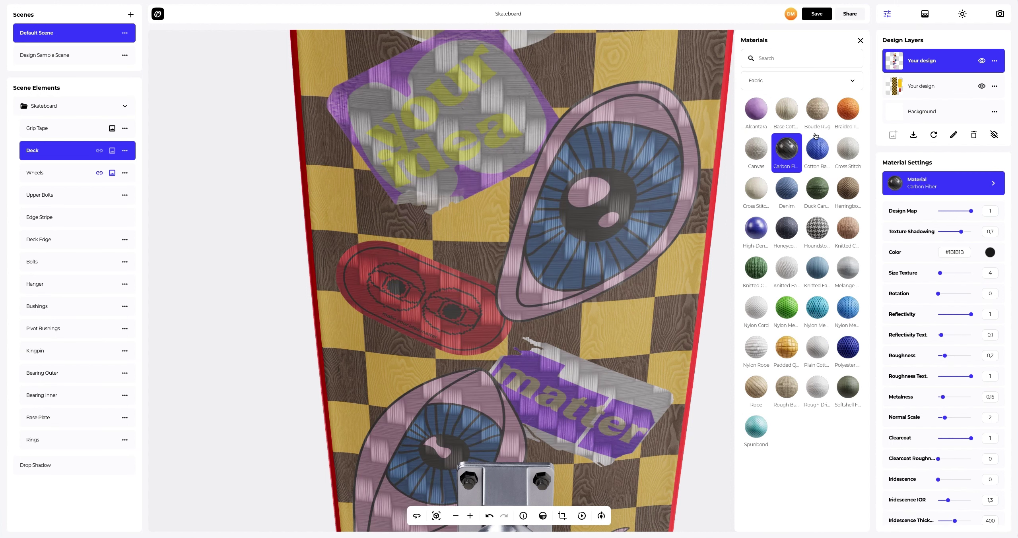
pyautogui.click(860, 41)
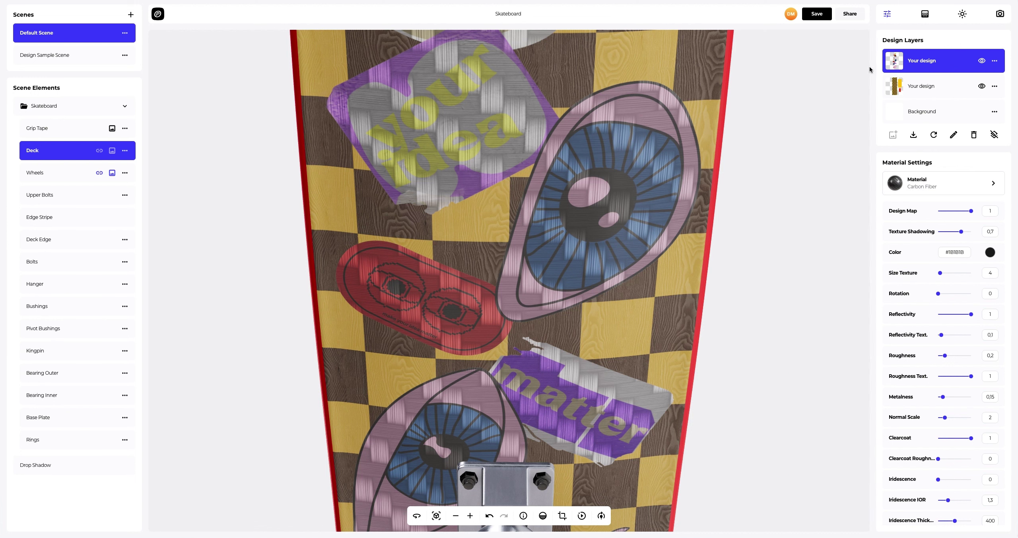
# - Set Carbon Fiber to Size Texture 70, Reflectivity 0.5, Roughness Text 0.4, lower Texture Shadowing
pyautogui.moveTo(961, 231); pyautogui.dragTo(944, 235)
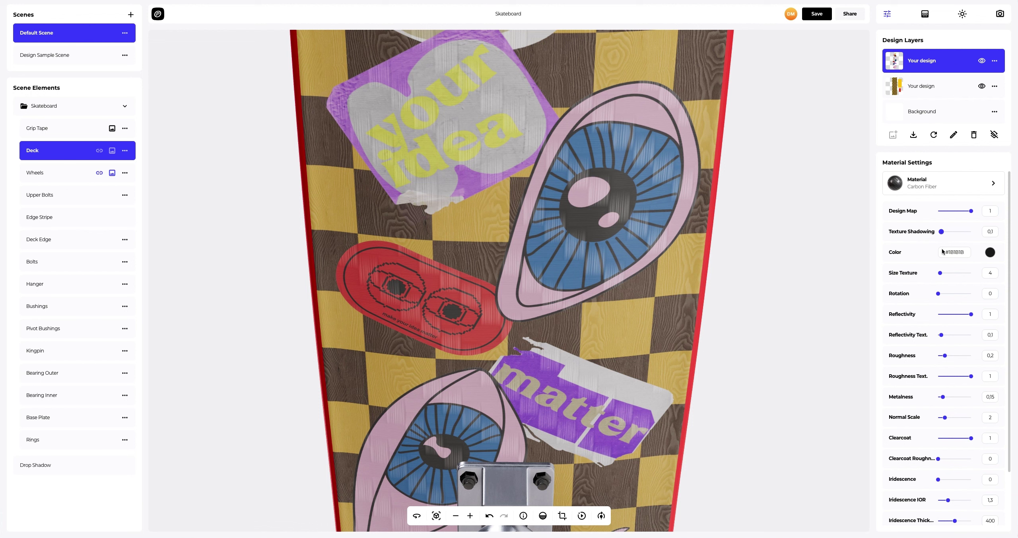
pyautogui.moveTo(941, 274); pyautogui.dragTo(976, 274)
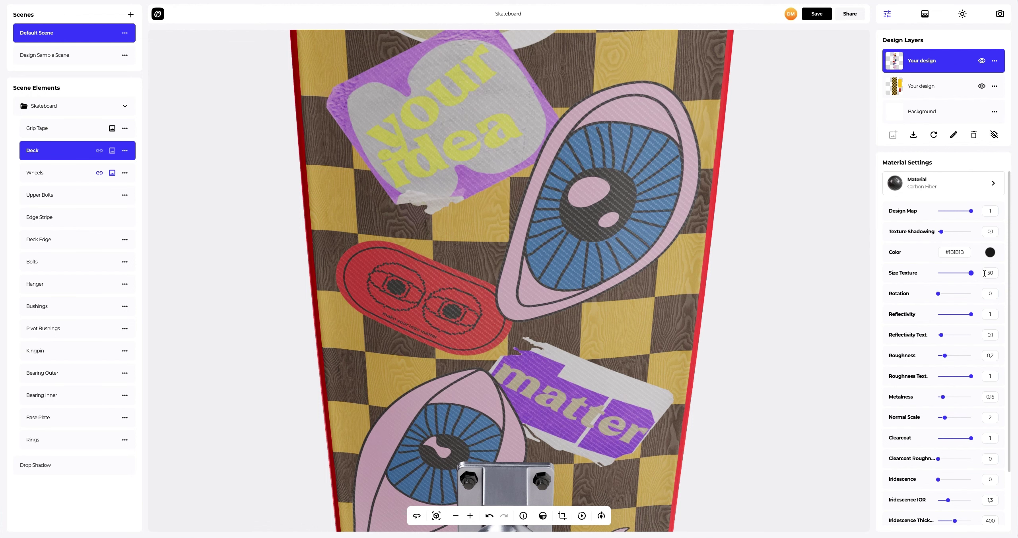
pyautogui.doubleClick(984, 273)
pyautogui.write('70')
pyautogui.press('Return')
pyautogui.moveTo(971, 314); pyautogui.dragTo(954, 318)
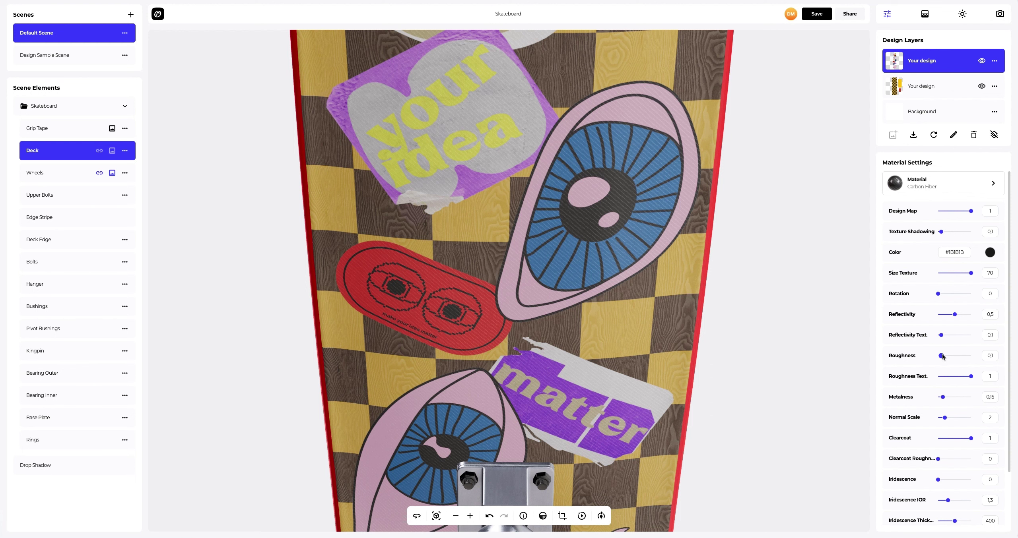
pyautogui.moveTo(973, 378); pyautogui.dragTo(953, 380)
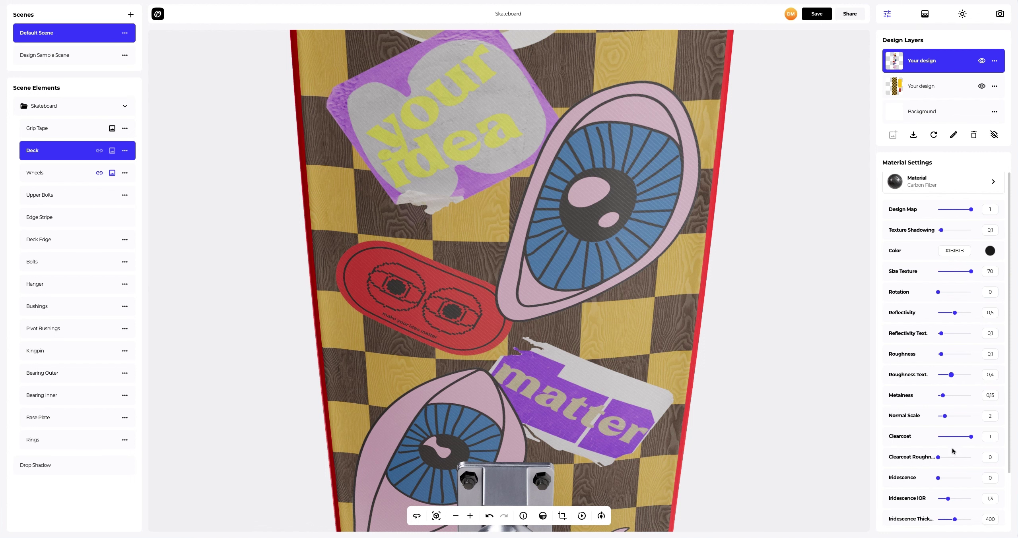
# - Set the deck's bevel Smooth to 1 and lower its Intensity to about 0,25
pyautogui.scroll(-2, 951, 441)
pyautogui.click(978, 494)
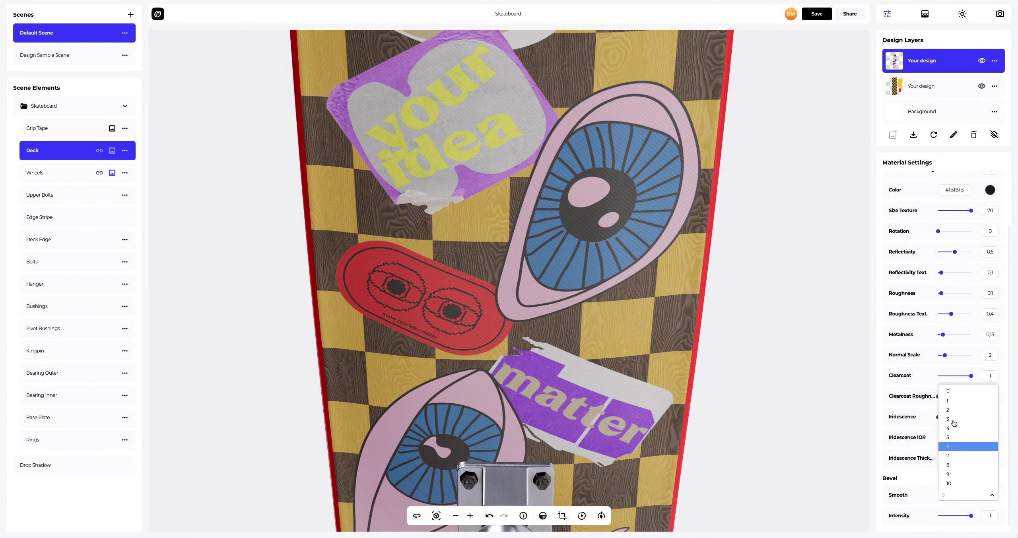
pyautogui.click(949, 405)
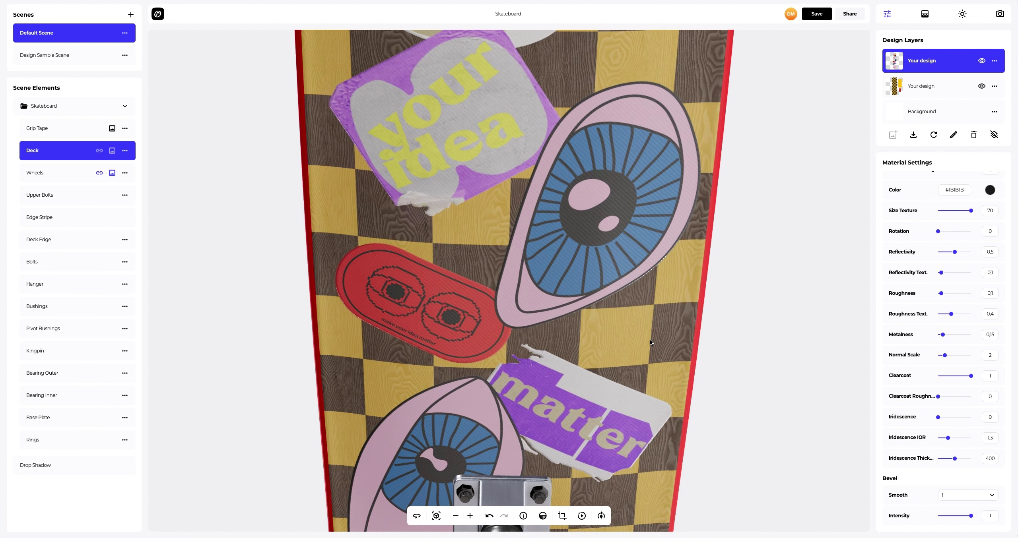
pyautogui.moveTo(649, 342); pyautogui.dragTo(652, 328)
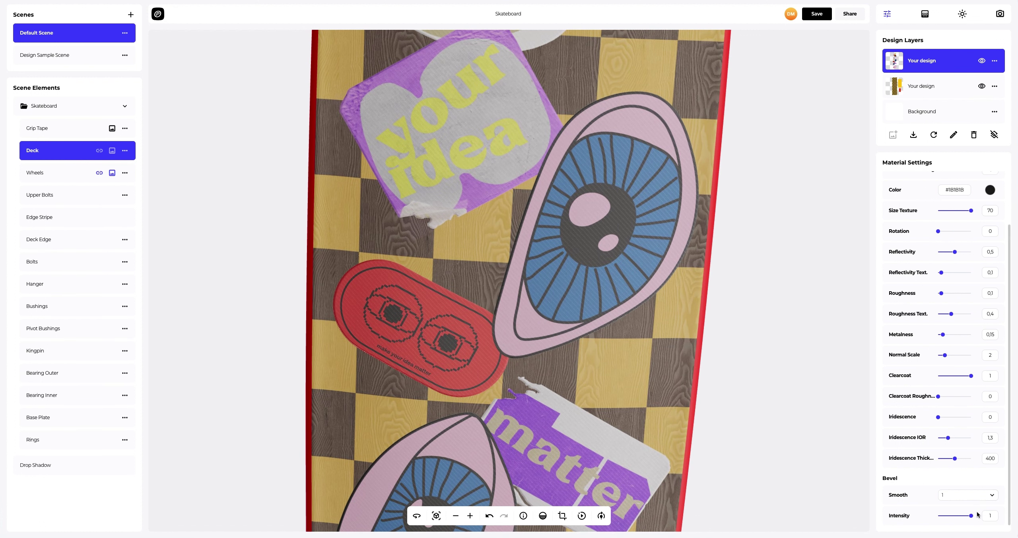
pyautogui.moveTo(971, 518); pyautogui.dragTo(960, 518)
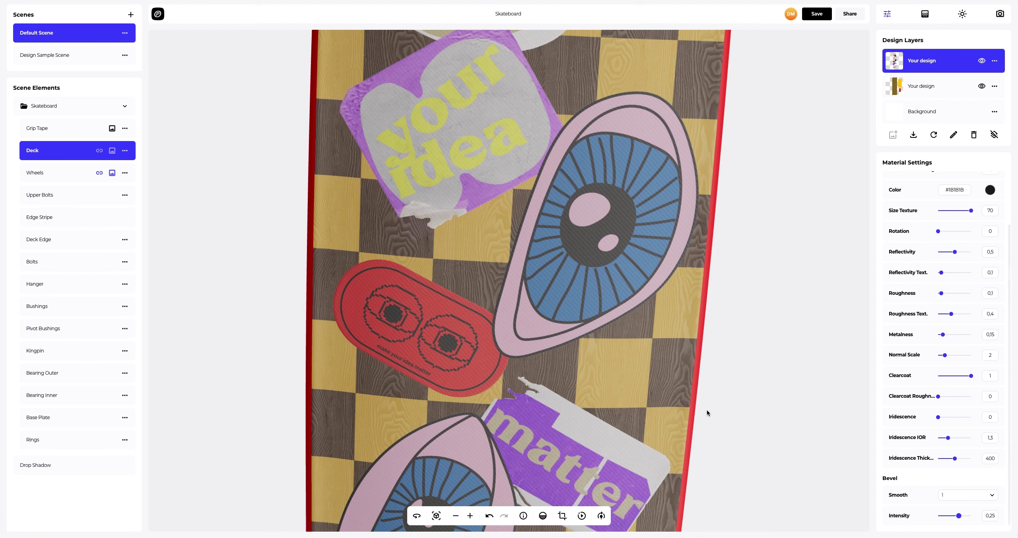
pyautogui.scroll(-5, 584, 350)
# - Orbit and zoom to a close-up of the board's underside, trucks and yellow wheels
pyautogui.moveTo(582, 348); pyautogui.dragTo(712, 342)
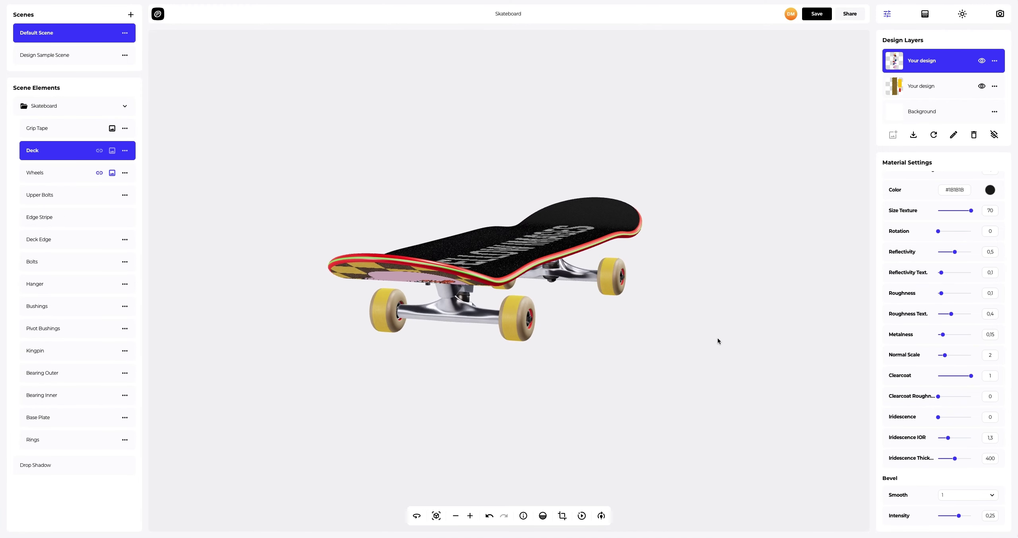
pyautogui.scroll(5, 503, 332)
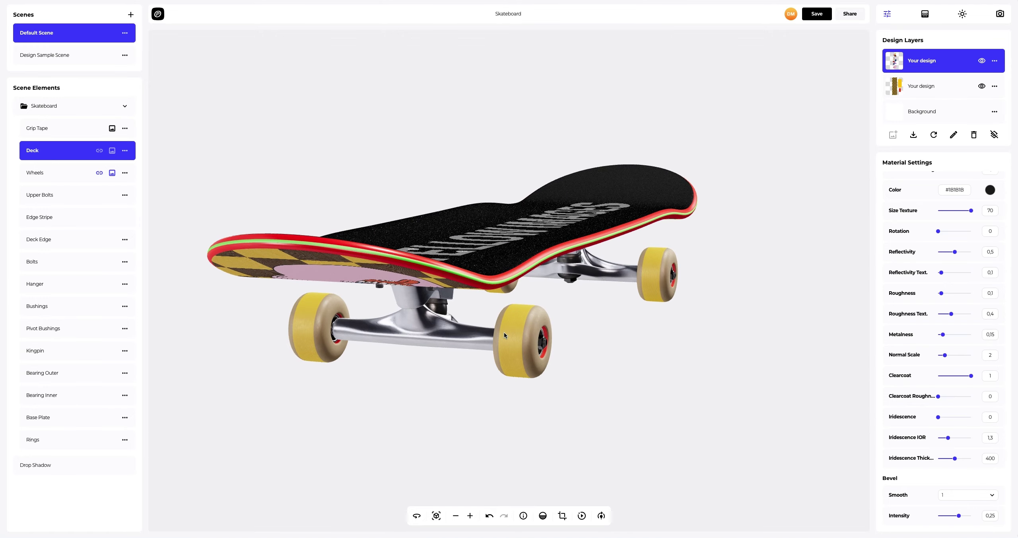
pyautogui.moveTo(510, 339); pyautogui.dragTo(510, 318)
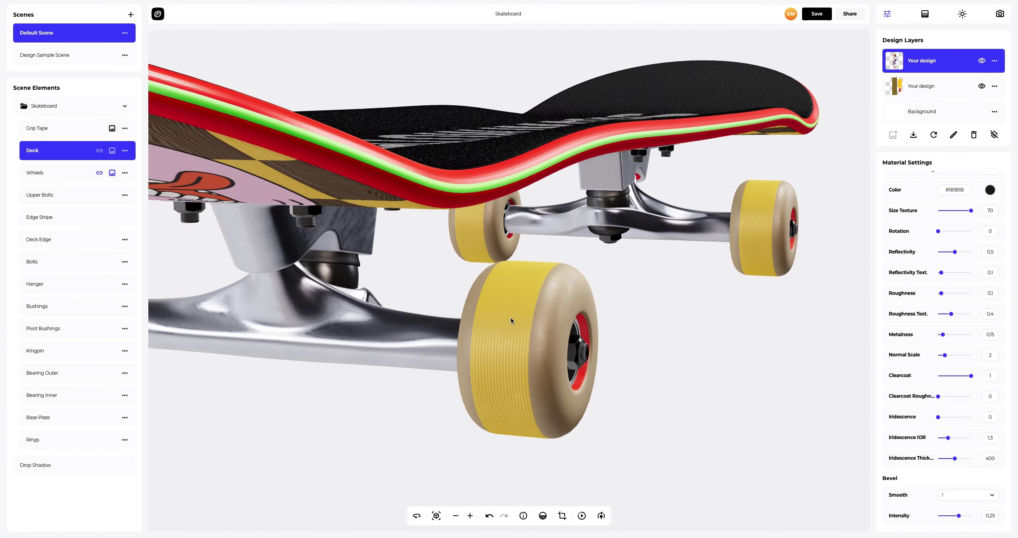
# - On the wheels' second material layer, raise Reflectivity to 1 and lower Roughness to 0,1
pyautogui.click(53, 179)
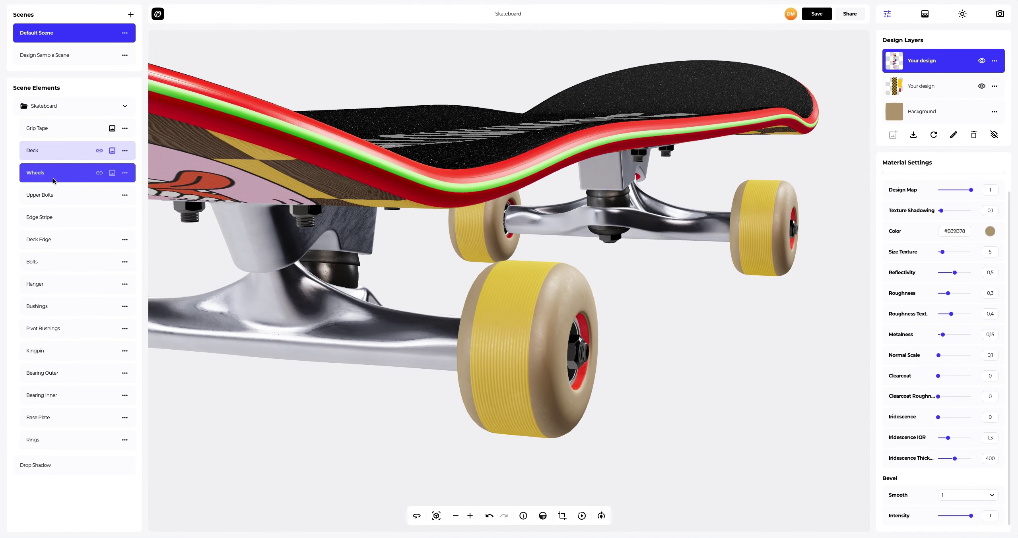
pyautogui.click(945, 86)
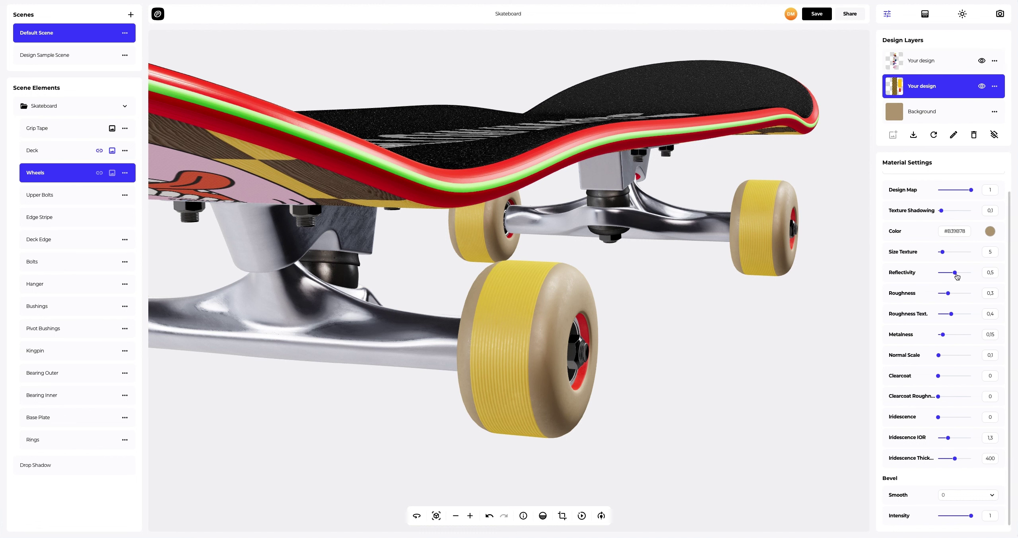
pyautogui.moveTo(954, 272); pyautogui.dragTo(943, 297)
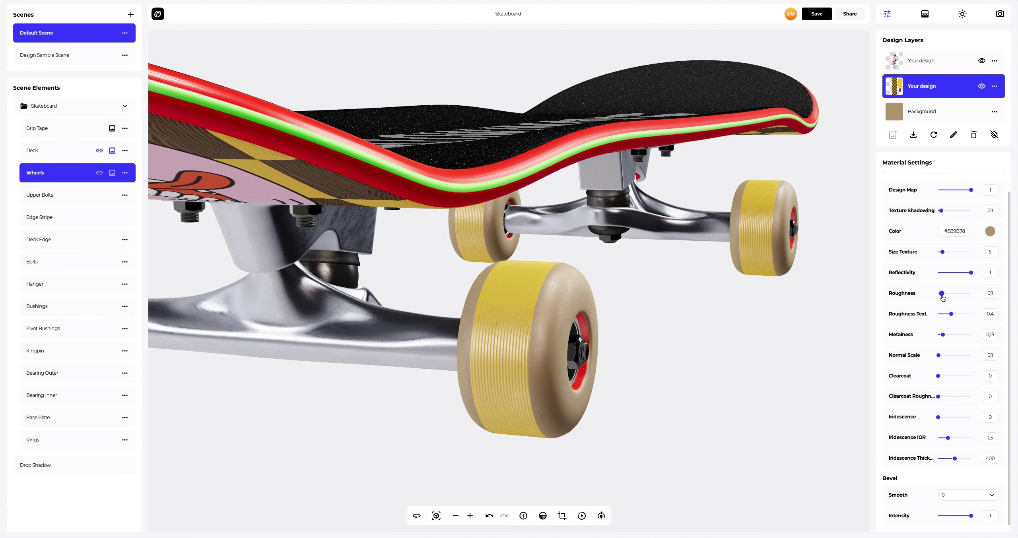
pyautogui.scroll(-10, 645, 246)
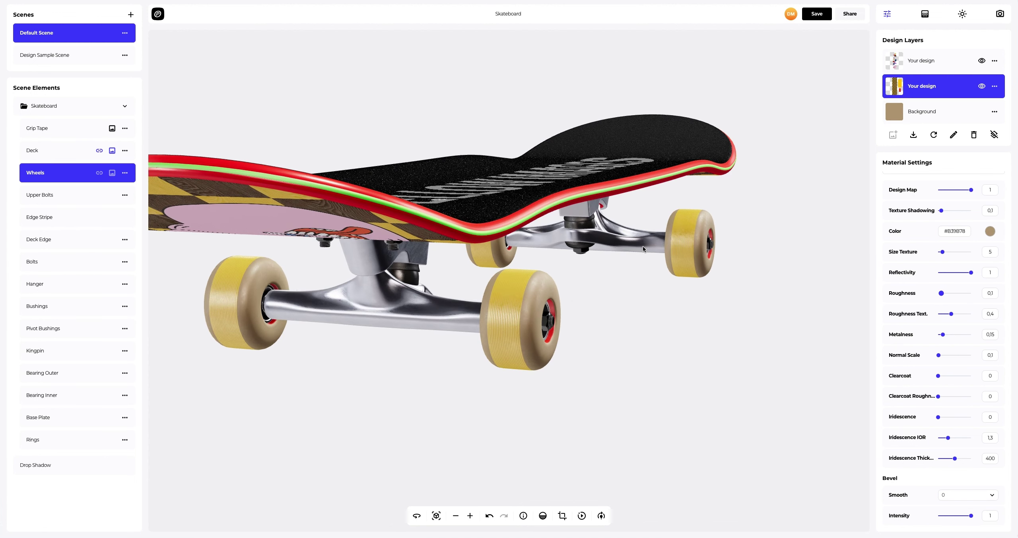
# - Add a soft drop shadow under the skateboard and return to a preset camera view
pyautogui.click(541, 516)
pyautogui.moveTo(430, 409); pyautogui.dragTo(734, 437)
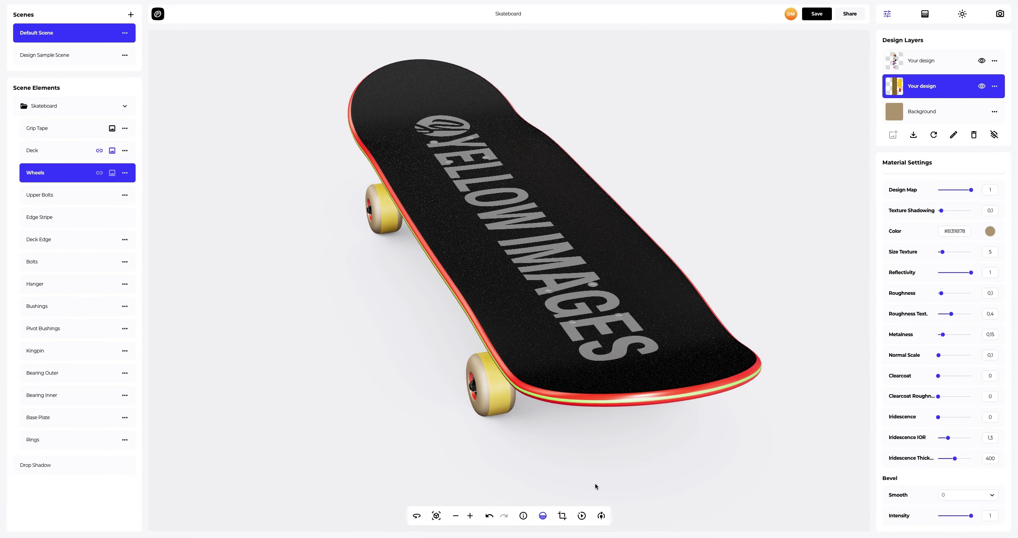
pyautogui.click(436, 518)
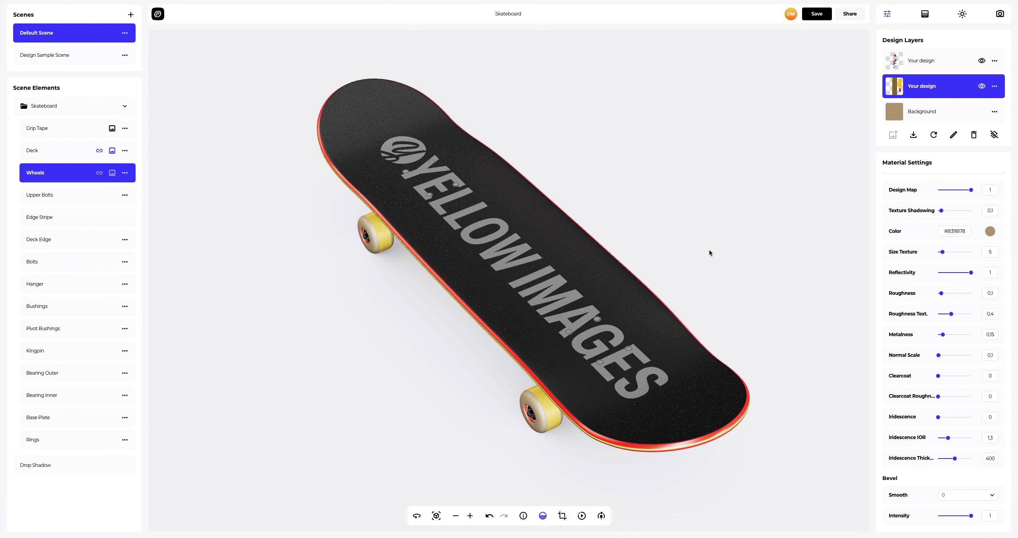
# - Make the spot light pale blue #E8F9FF and dim its intensity to 0,24
pyautogui.click(962, 16)
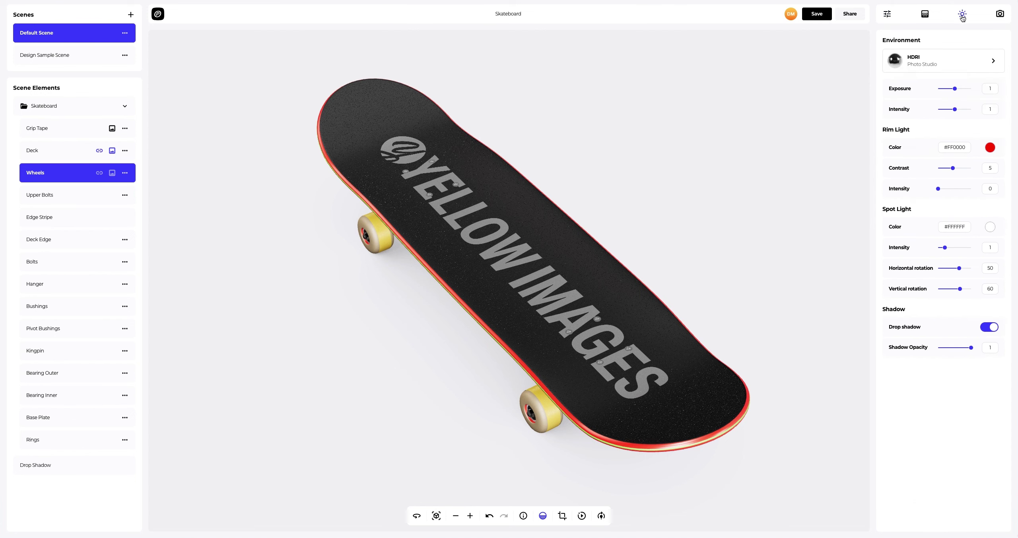
pyautogui.click(990, 228)
pyautogui.moveTo(970, 314); pyautogui.dragTo(950, 315)
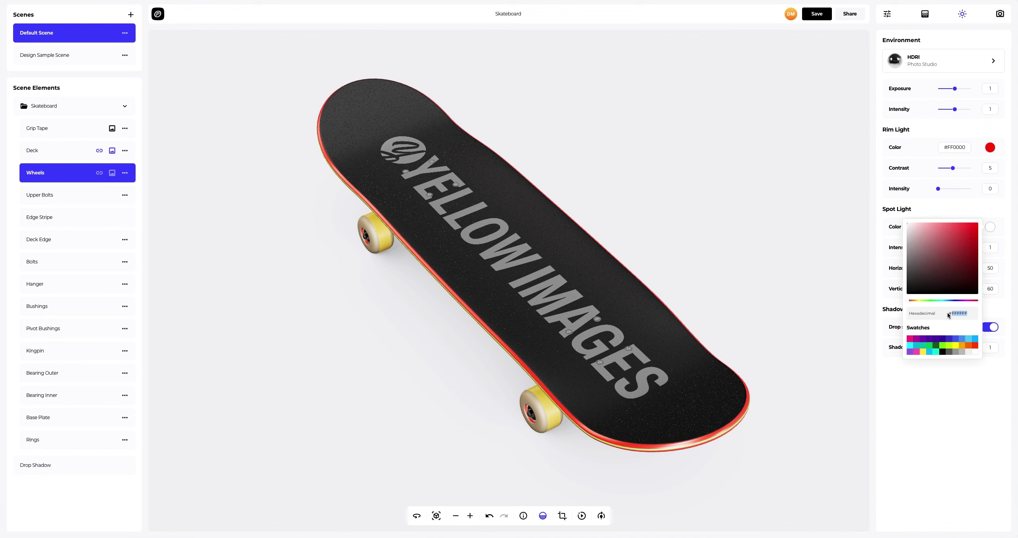
pyautogui.write('E8F9FF')
pyautogui.click(893, 376)
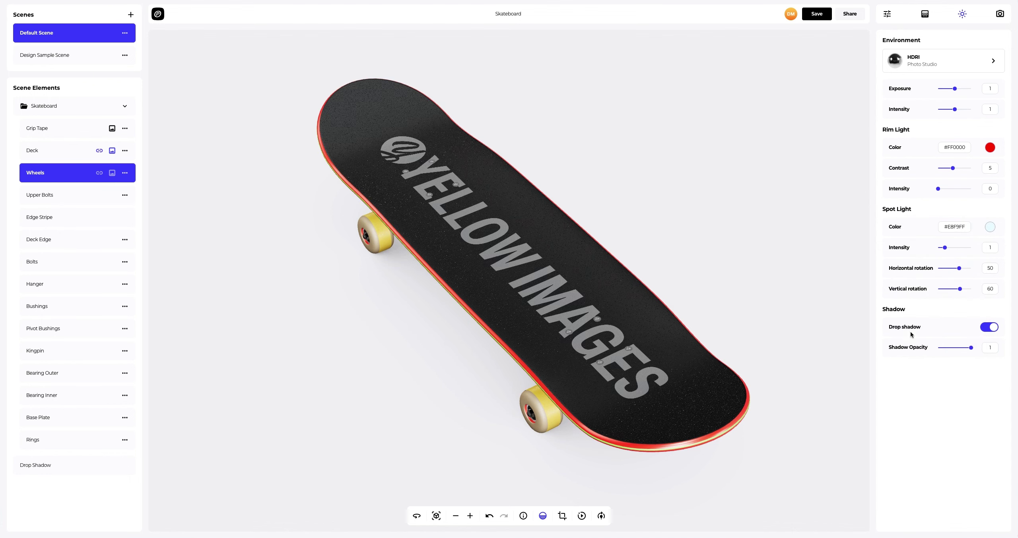
pyautogui.moveTo(947, 249); pyautogui.dragTo(956, 292)
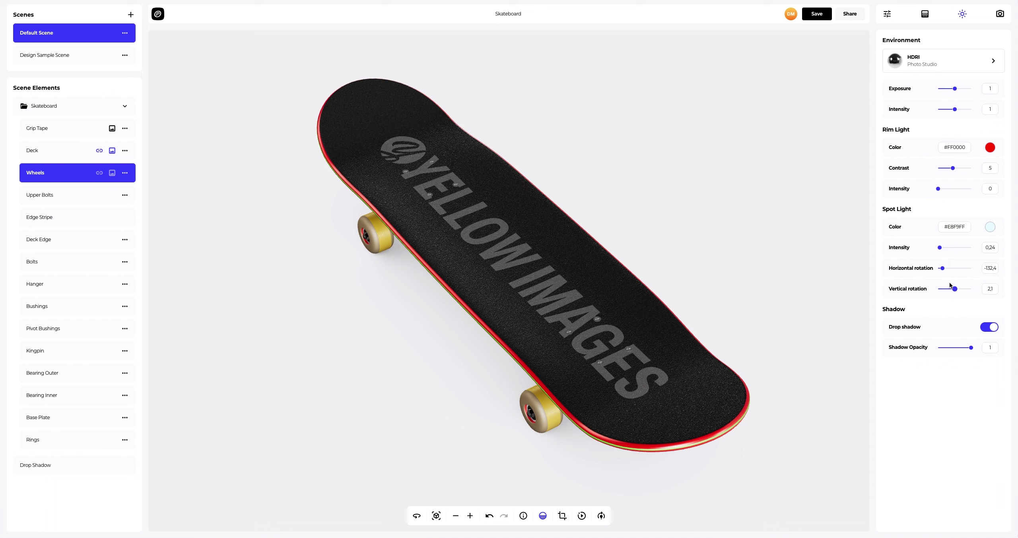
# - Try magenta and violet solid backgrounds, settling on deep purple
pyautogui.click(924, 19)
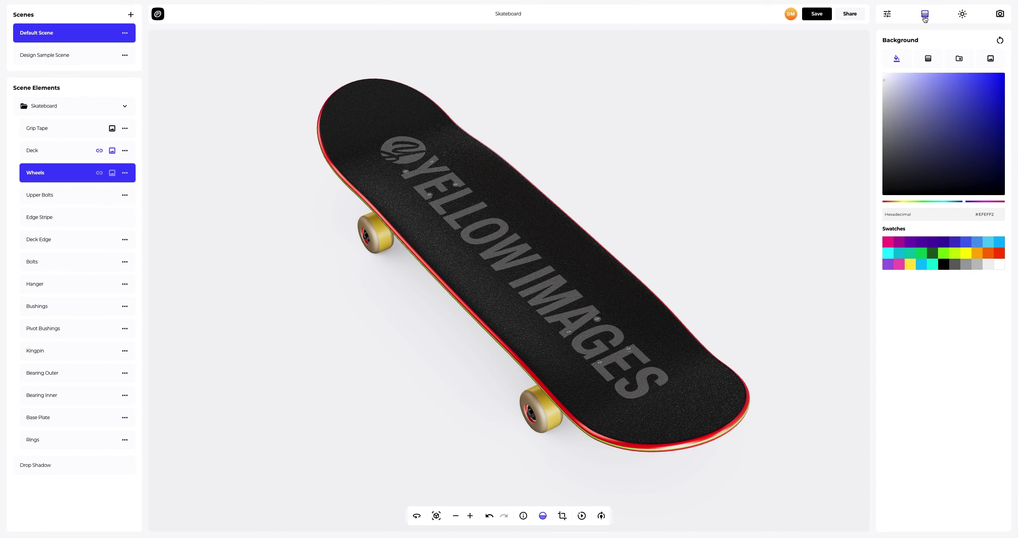
pyautogui.moveTo(916, 87)
pyautogui.mouseDown()
pyautogui.moveTo(934, 109)
pyautogui.moveTo(923, 119)
pyautogui.mouseUp()
pyautogui.click(898, 243)
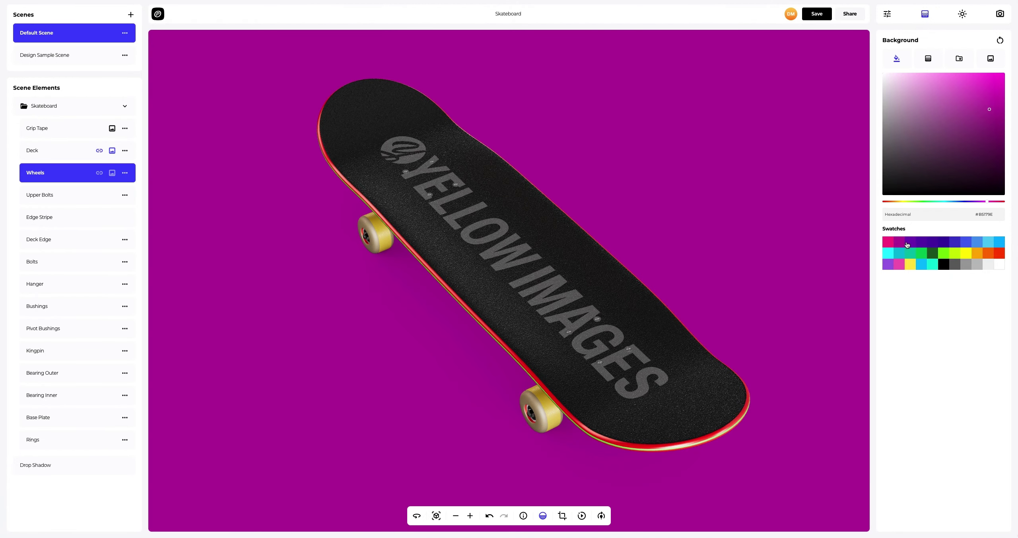
pyautogui.click(910, 243)
pyautogui.click(926, 244)
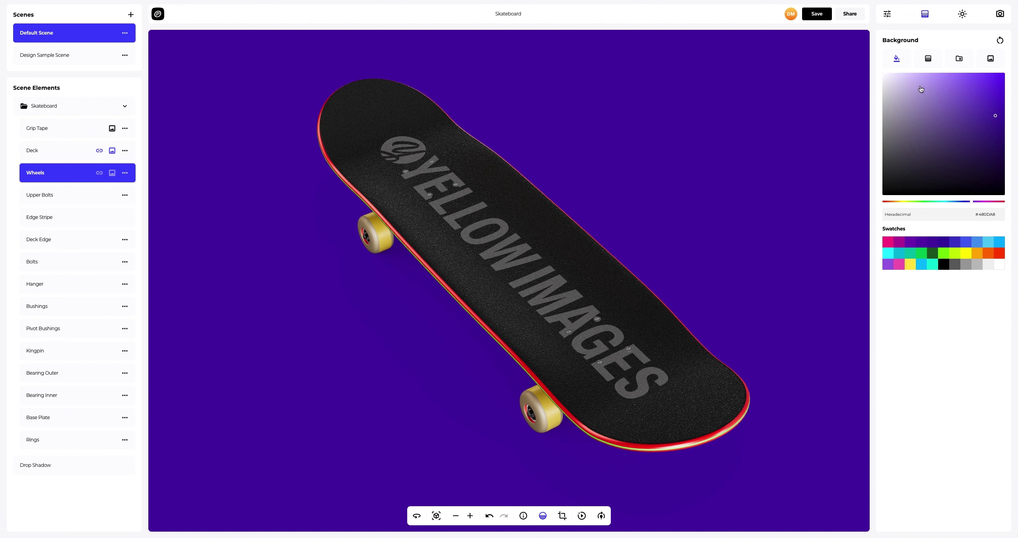
# - Make the background a radial gradient from red #FF3D01 to black #000000
pyautogui.click(928, 58)
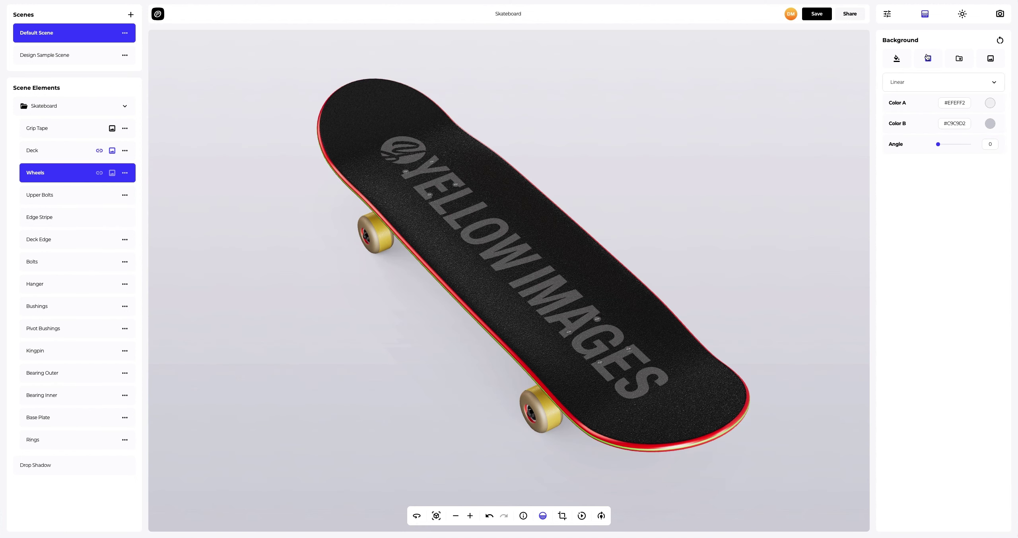
pyautogui.click(990, 104)
pyautogui.click(977, 221)
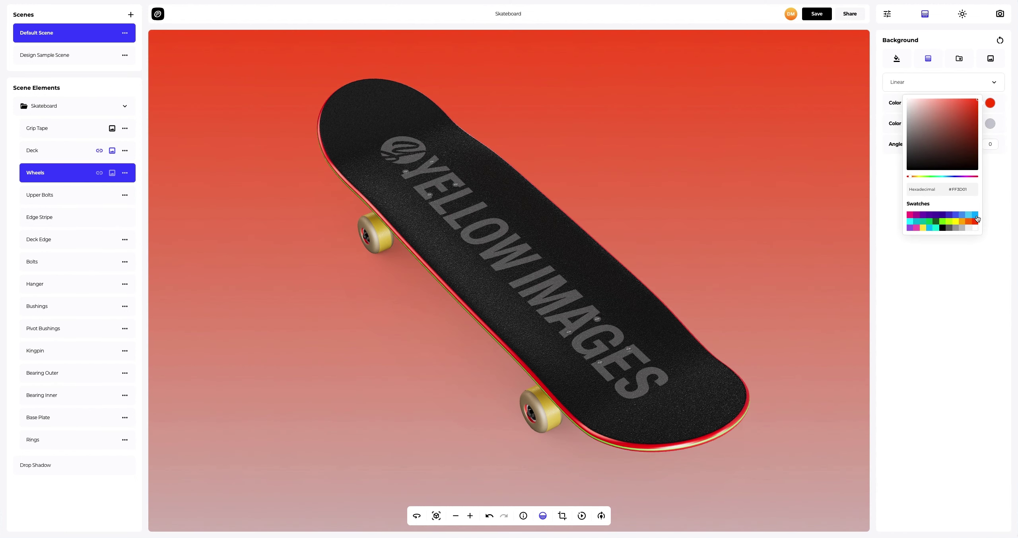
pyautogui.click(990, 124)
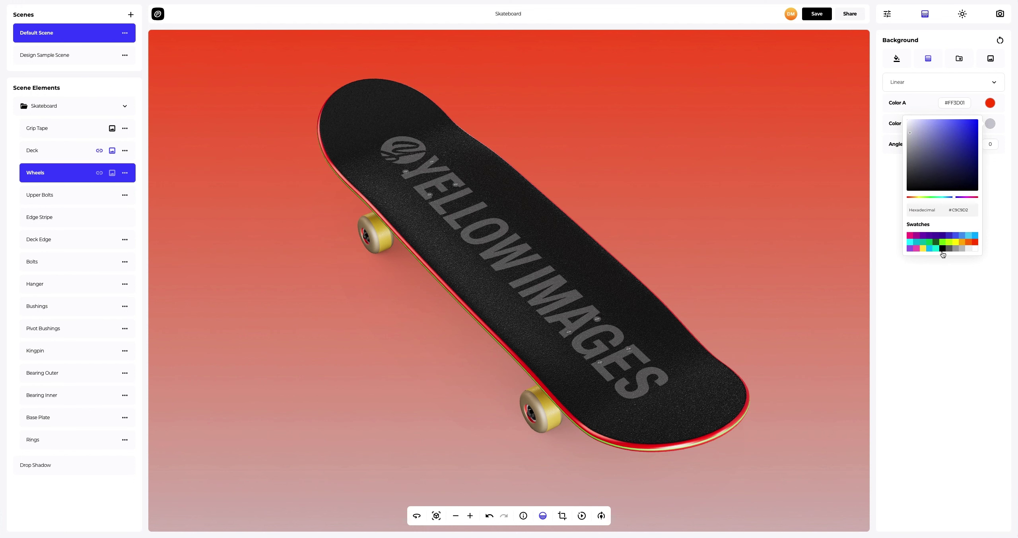
pyautogui.click(942, 250)
pyautogui.click(890, 216)
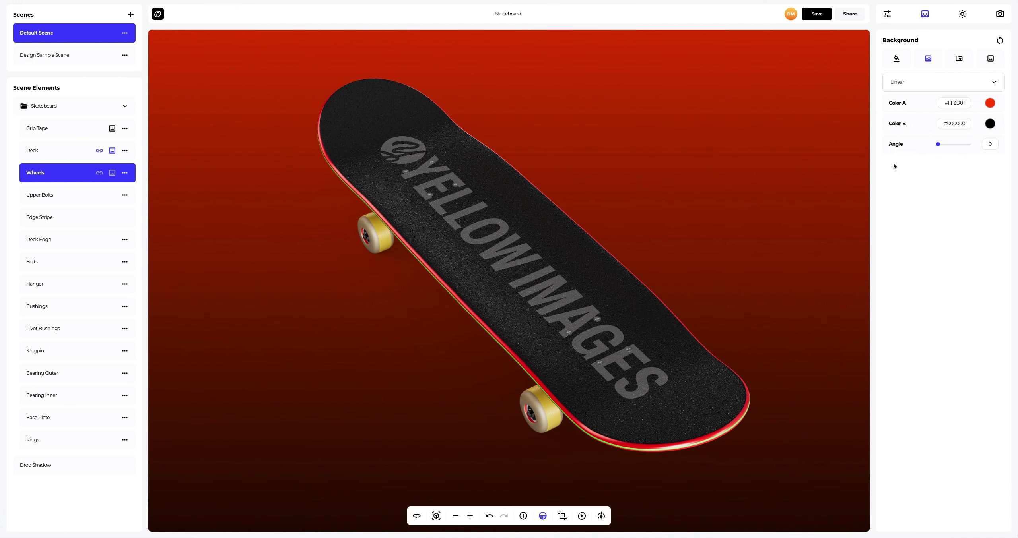
pyautogui.click(913, 82)
pyautogui.click(904, 107)
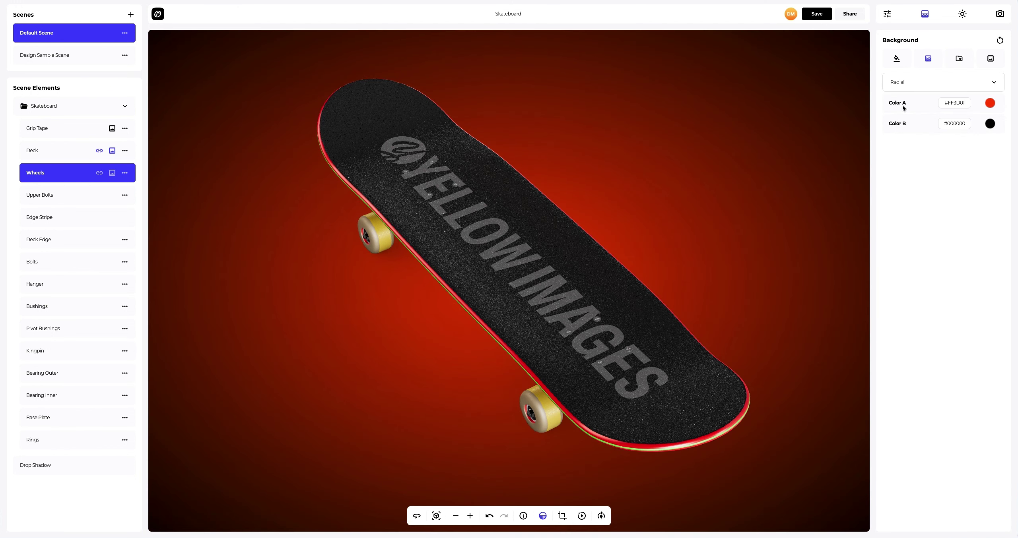
# - Try the beige, light grey, purple-pink, red and grey spotlight presets, then choose image background
pyautogui.click(958, 58)
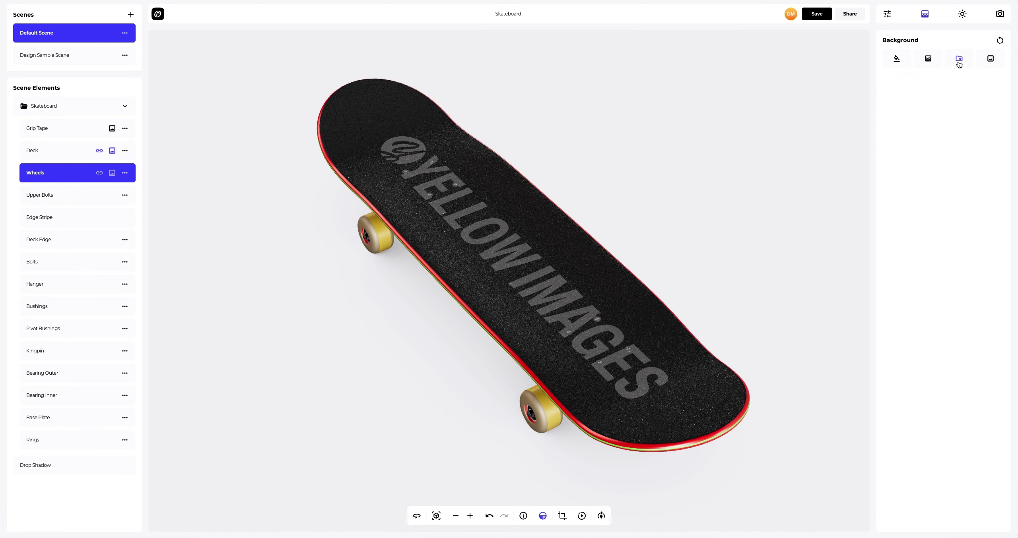
pyautogui.click(945, 85)
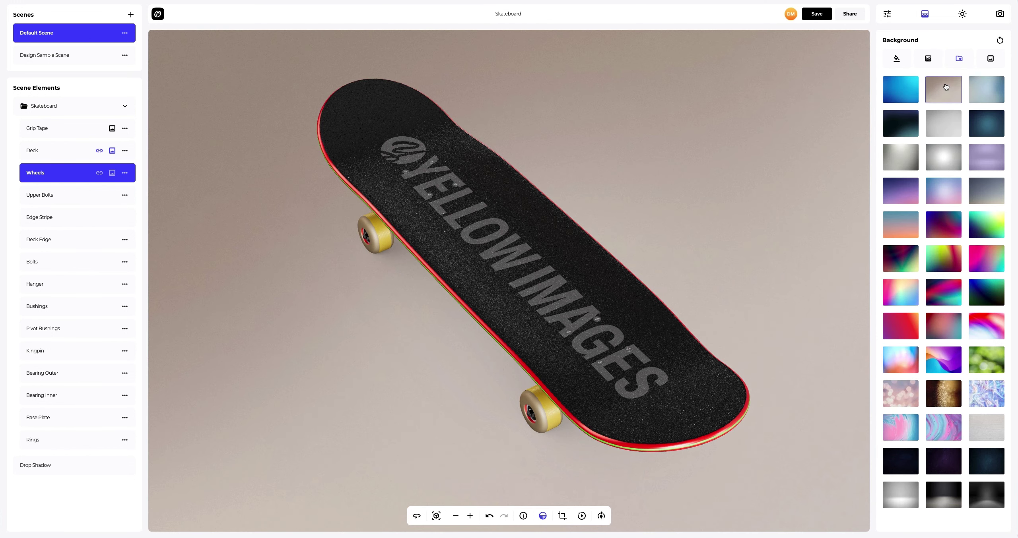
pyautogui.click(943, 122)
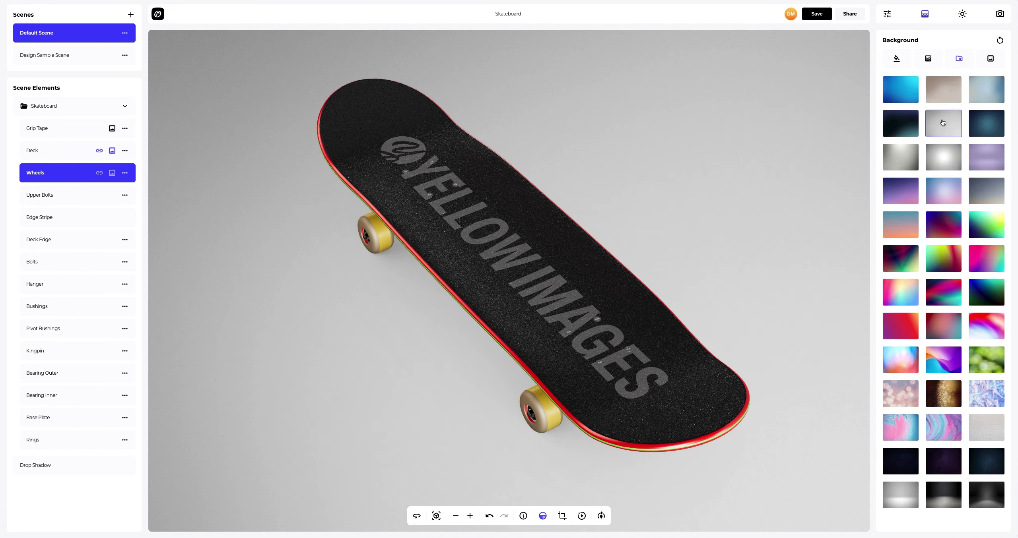
pyautogui.click(900, 188)
pyautogui.click(905, 322)
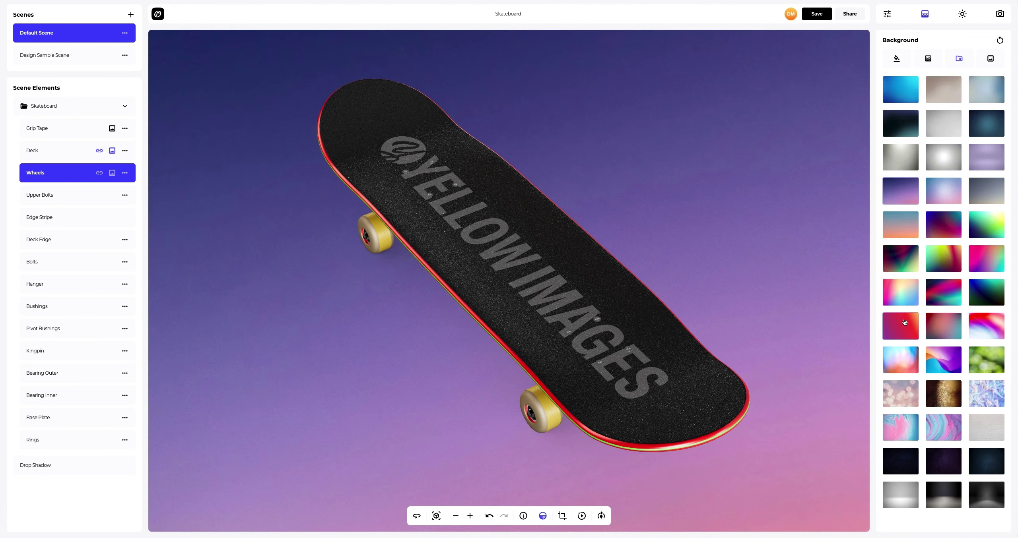
pyautogui.click(905, 488)
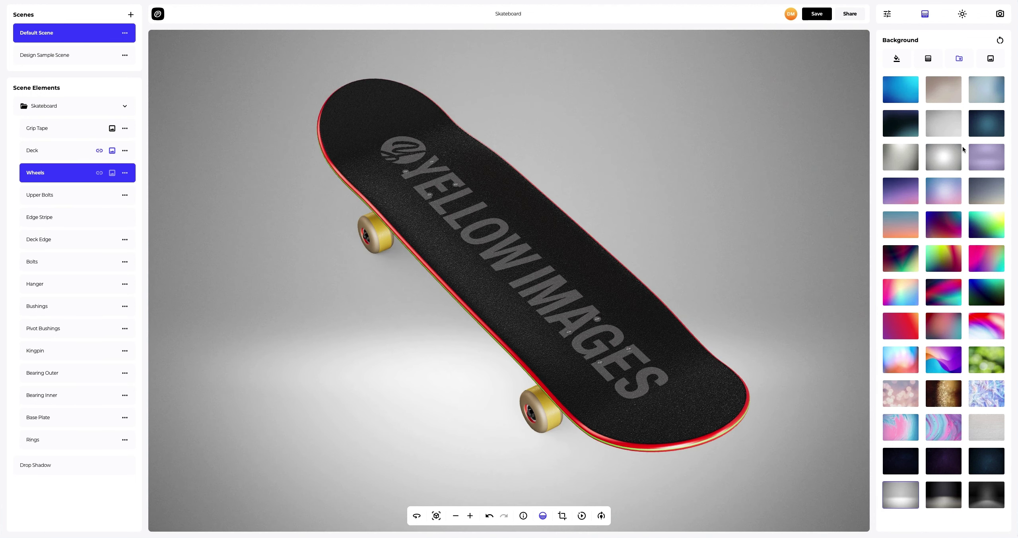
pyautogui.click(990, 59)
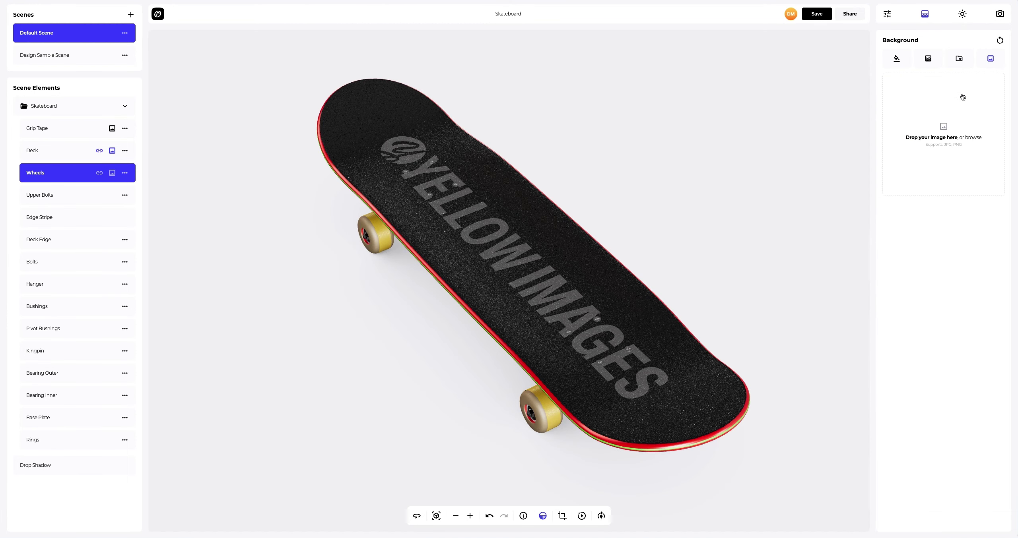
# - Load Background.png as the backdrop image and turn off Frame Crop
pyautogui.click(942, 127)
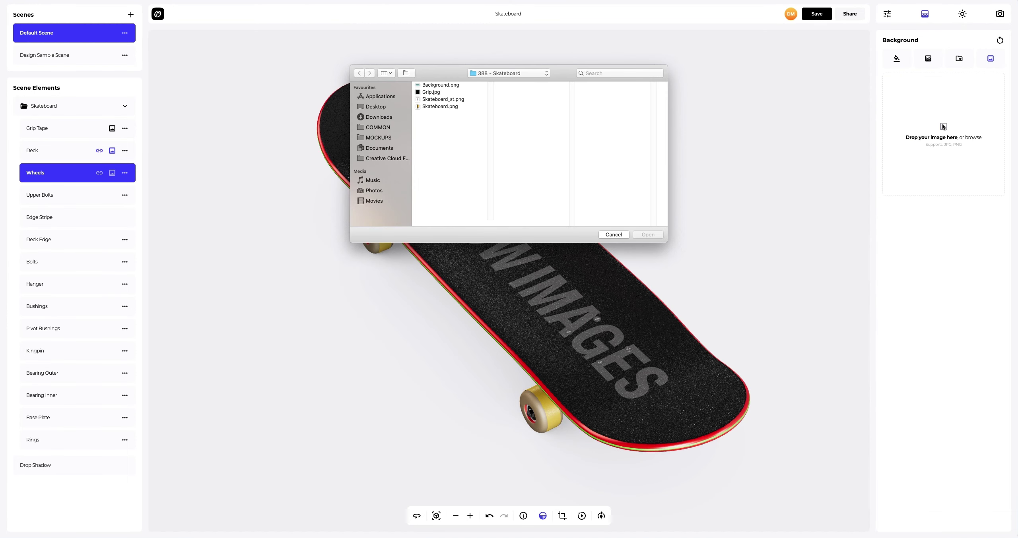
pyautogui.click(435, 85)
pyautogui.click(640, 234)
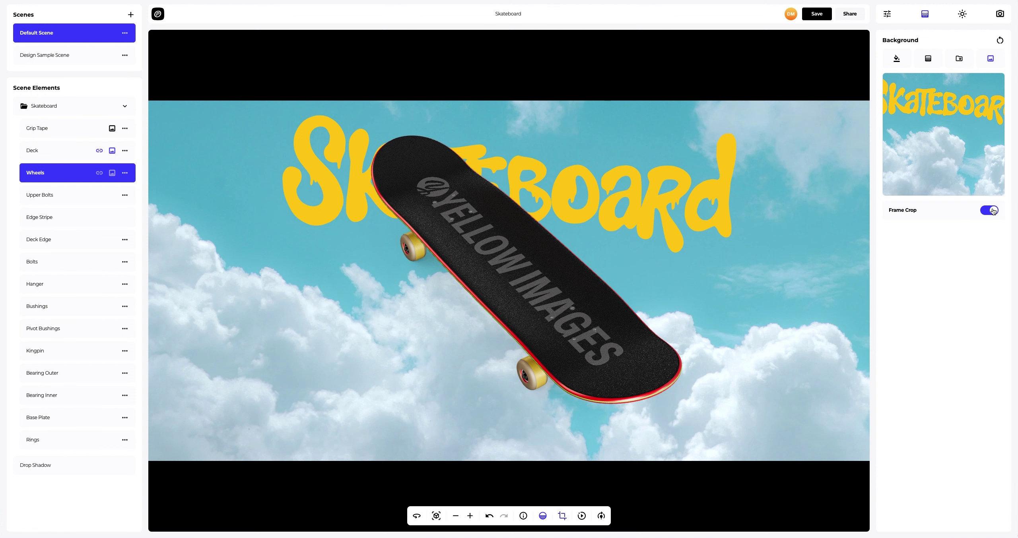
pyautogui.click(992, 210)
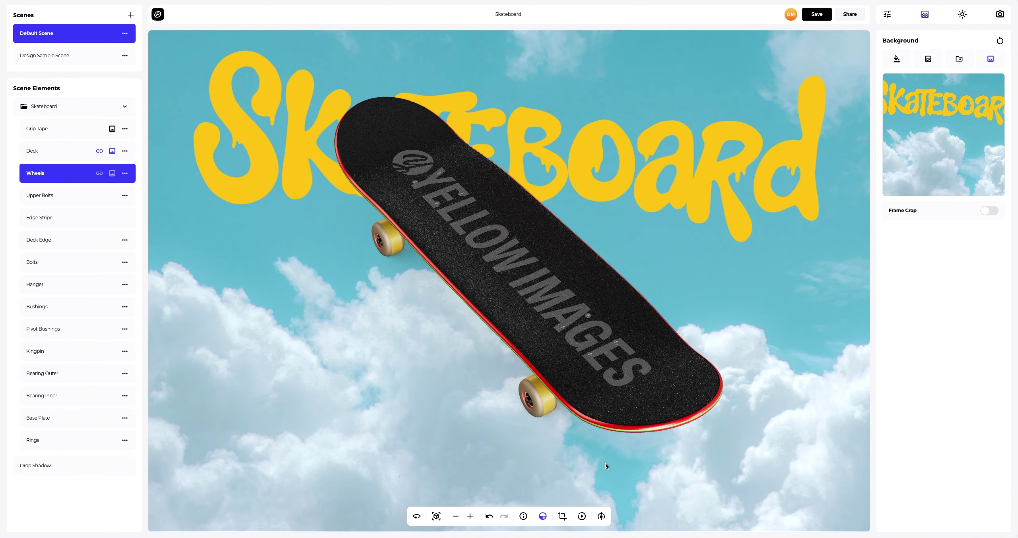
pyautogui.click(599, 516)
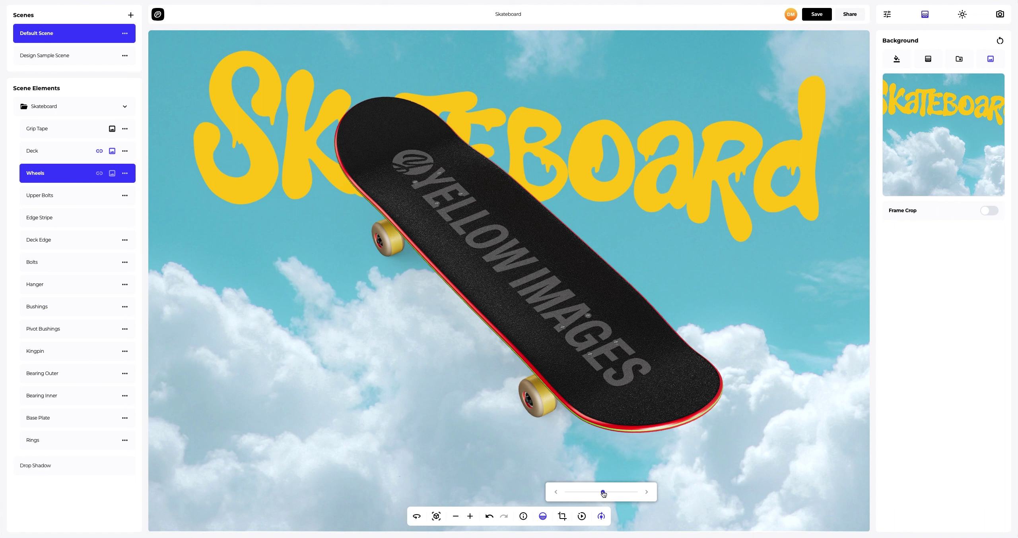
pyautogui.moveTo(603, 494); pyautogui.dragTo(633, 495)
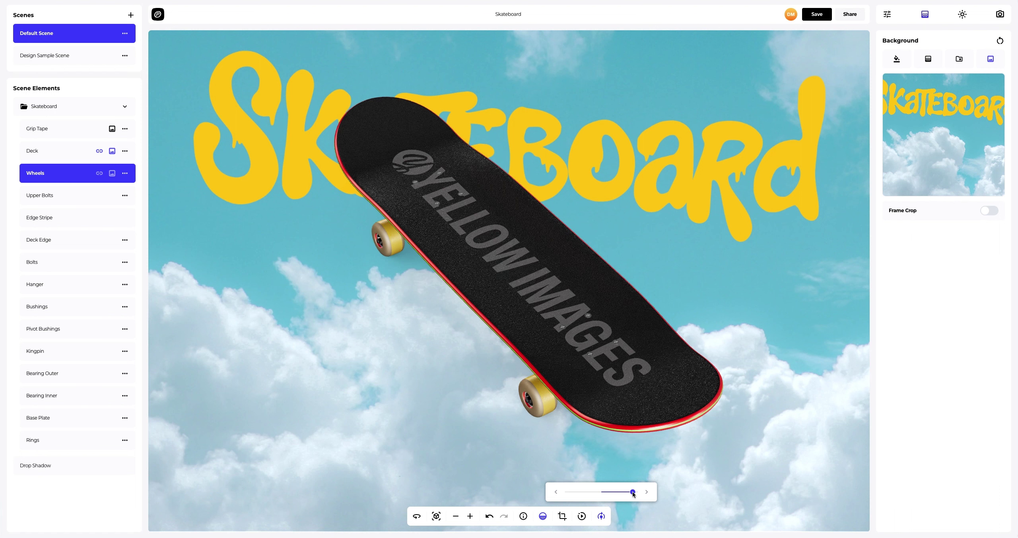
pyautogui.click(600, 519)
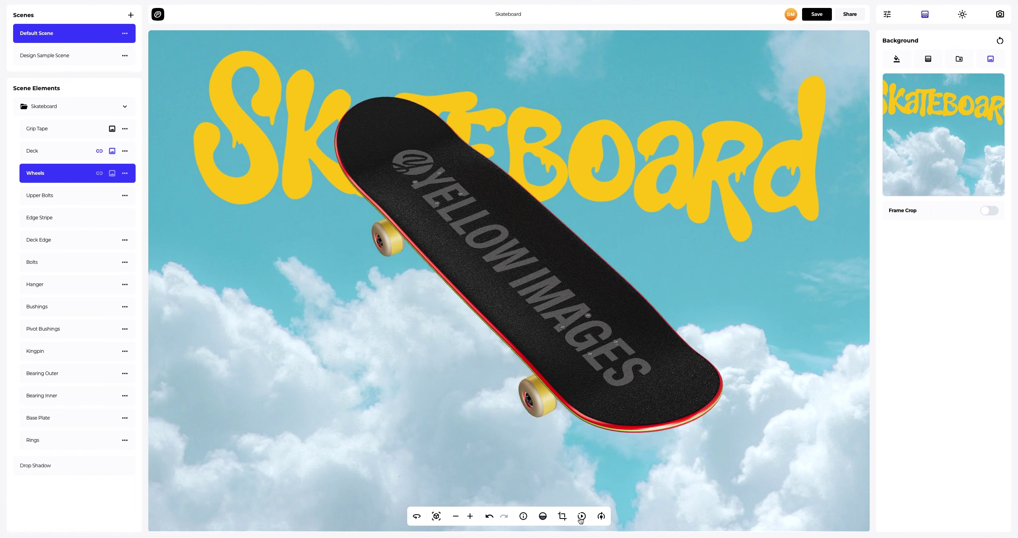
pyautogui.click(580, 517)
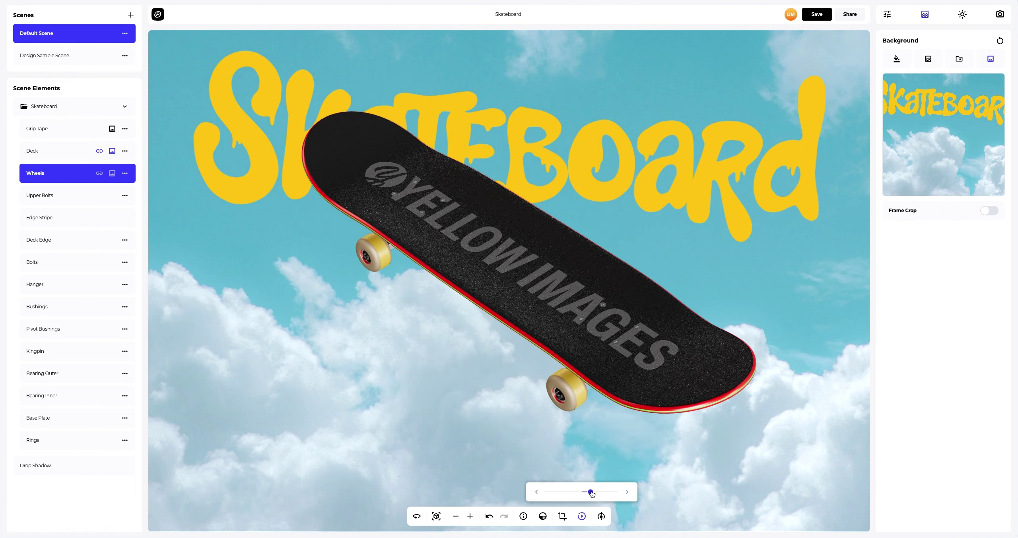
pyautogui.moveTo(592, 493); pyautogui.dragTo(594, 493)
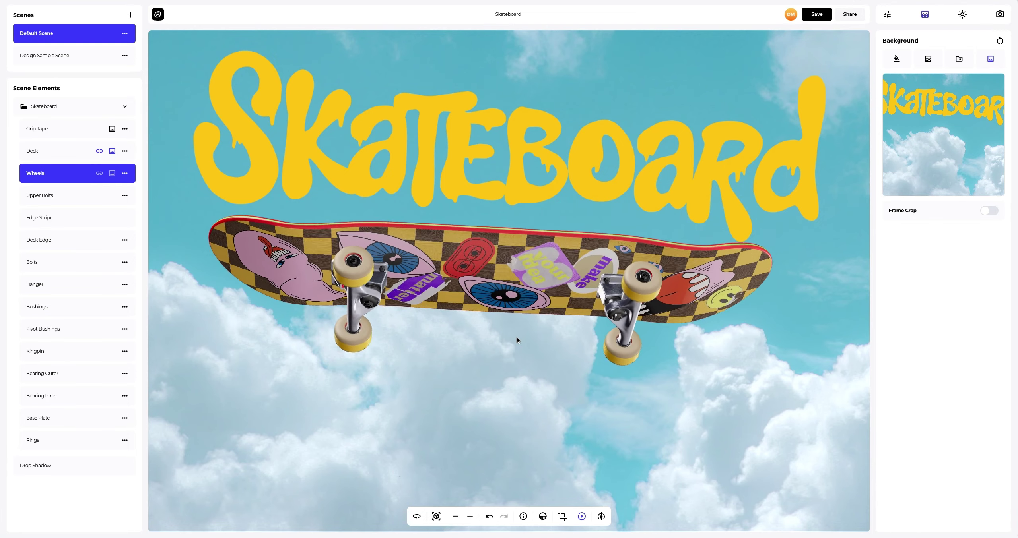
pyautogui.click(436, 517)
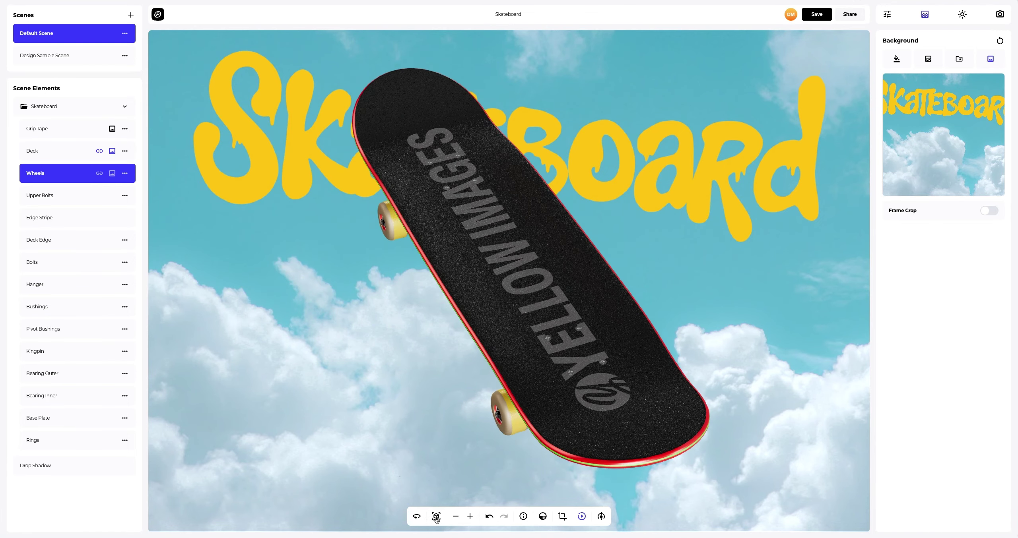
pyautogui.click(581, 516)
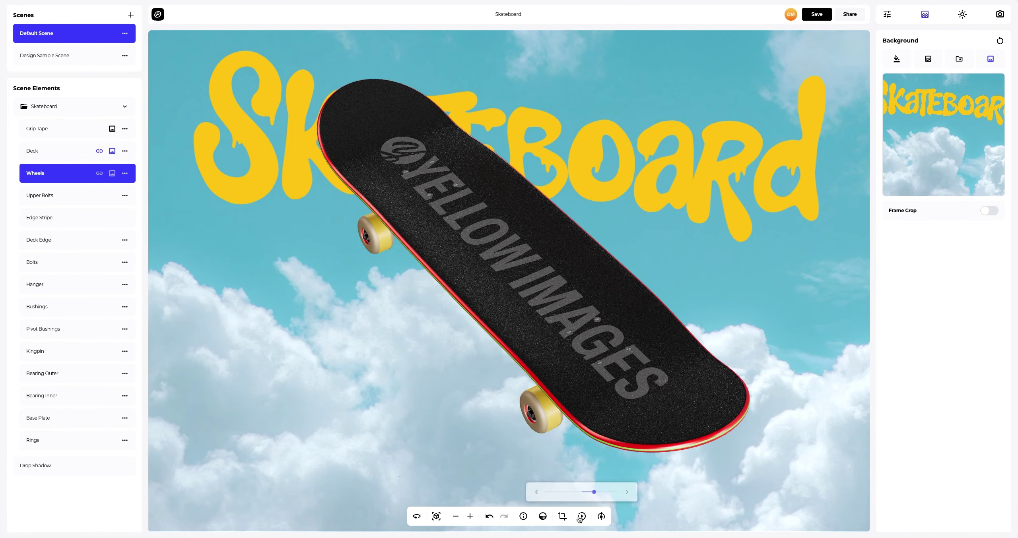
pyautogui.click(580, 516)
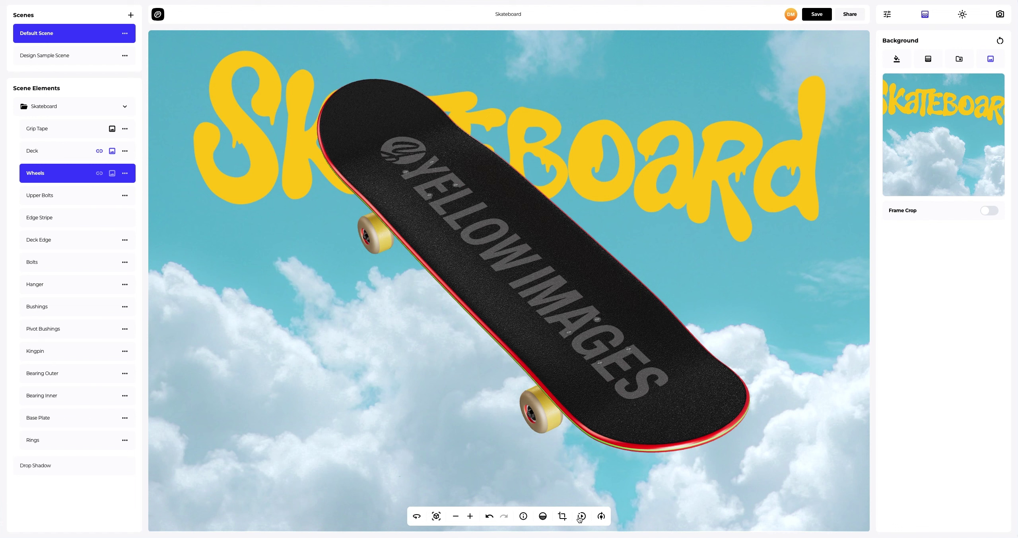
# - Save the project and show the scene in full-window preview
pyautogui.click(819, 16)
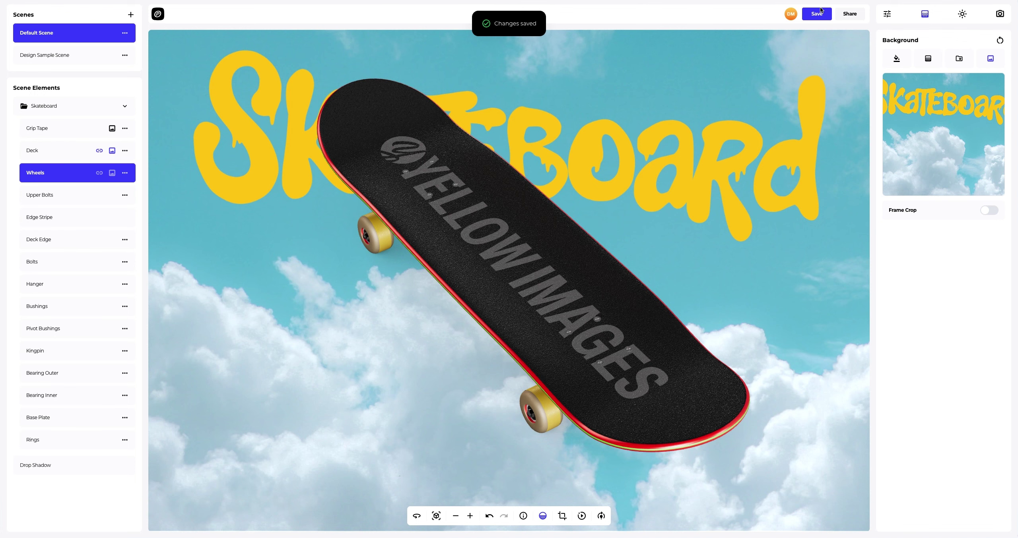
pyautogui.click(843, 13)
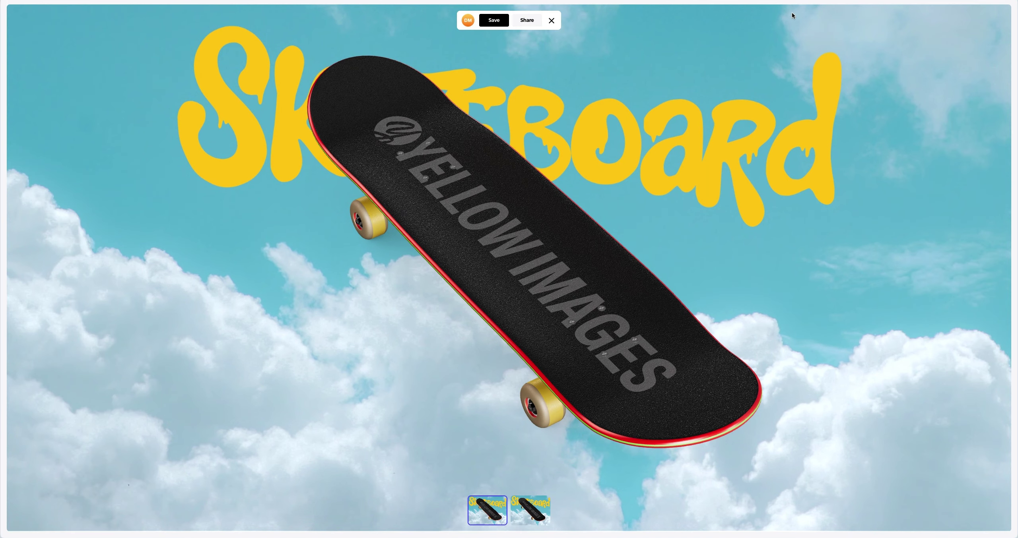
# - Enable public access in the Share dialog and copy the project's public link
pyautogui.click(529, 20)
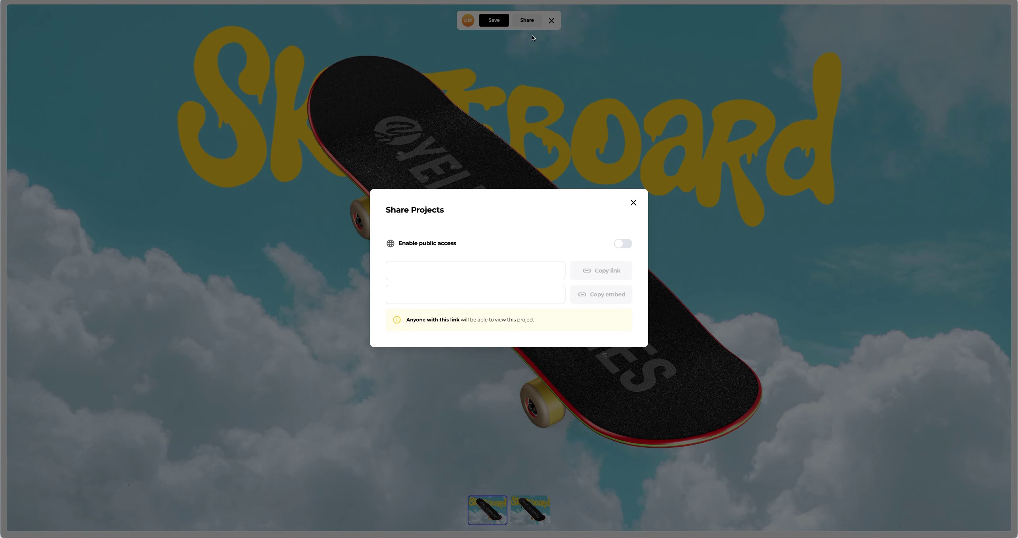
pyautogui.click(622, 243)
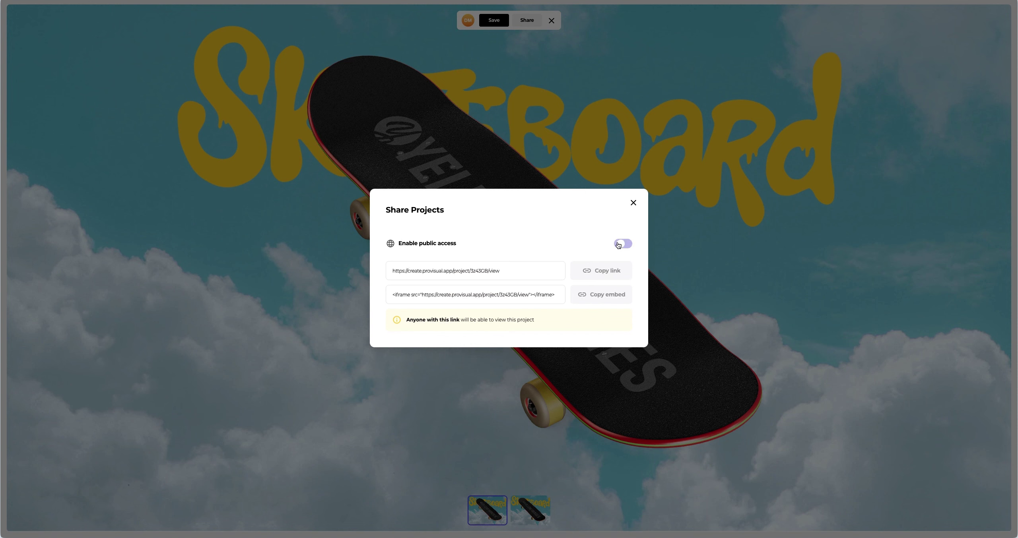
pyautogui.click(604, 273)
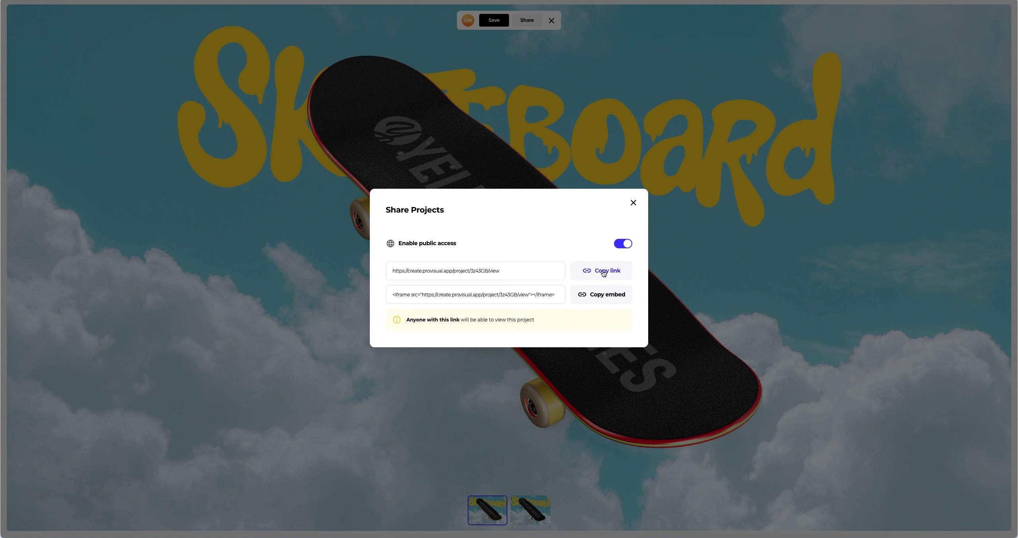